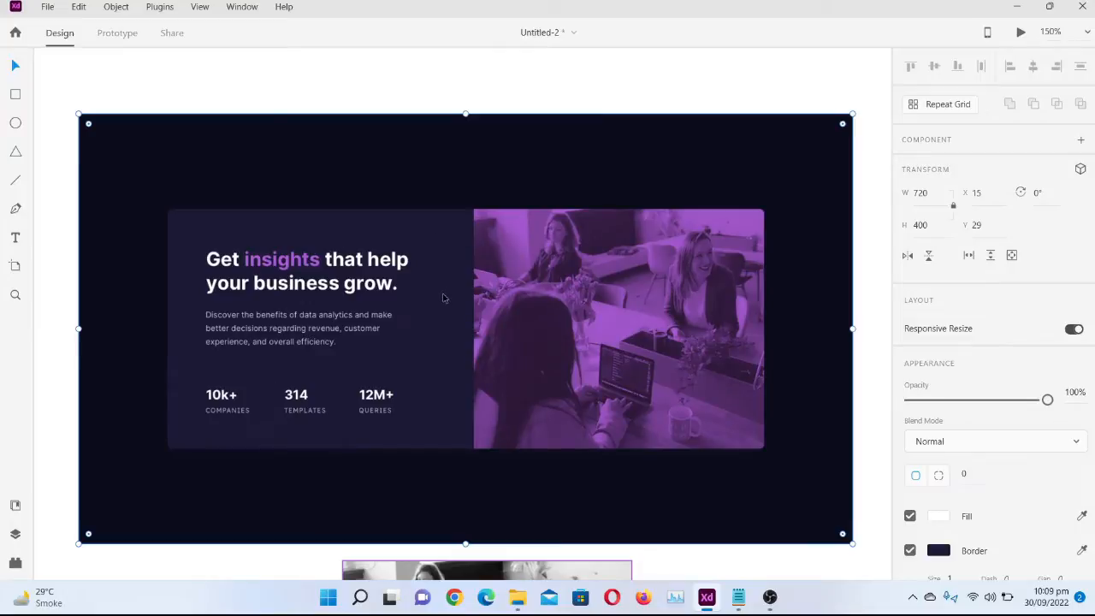
# Examine the reference card design and the black-and-white photo placed below it
pyautogui.scroll(-5, 445, 299)
pyautogui.click(451, 420)
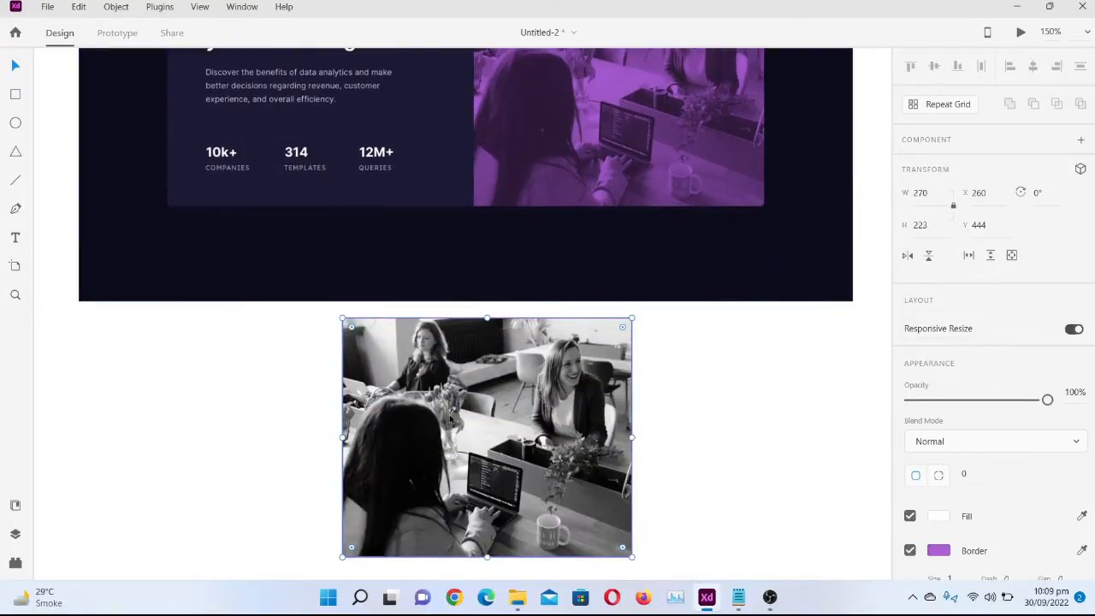
pyautogui.scroll(3, 449, 418)
pyautogui.click(551, 302)
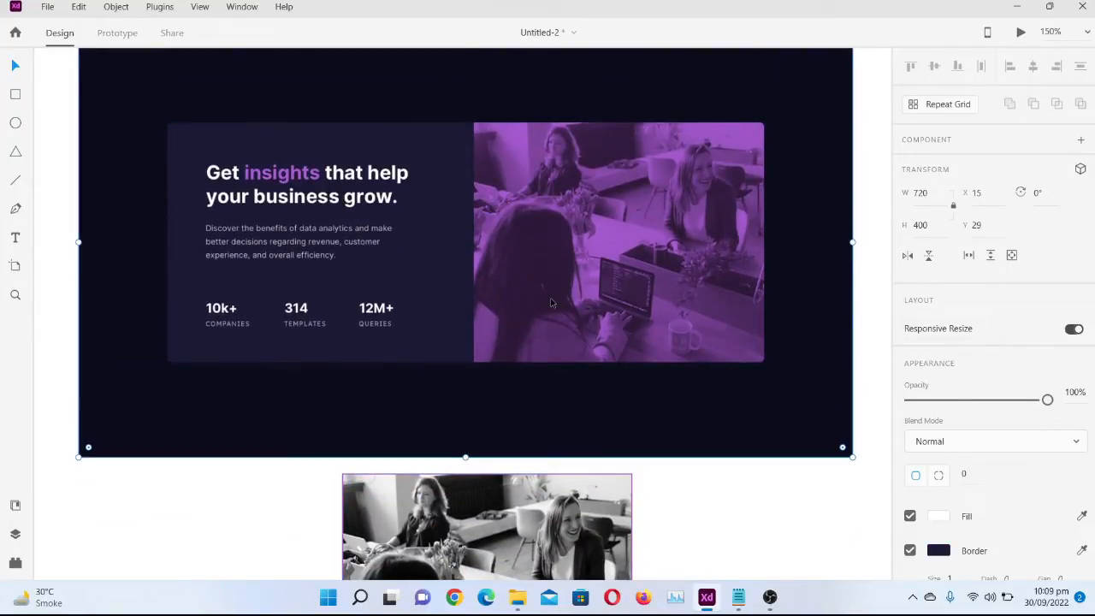
pyautogui.scroll(2, 551, 302)
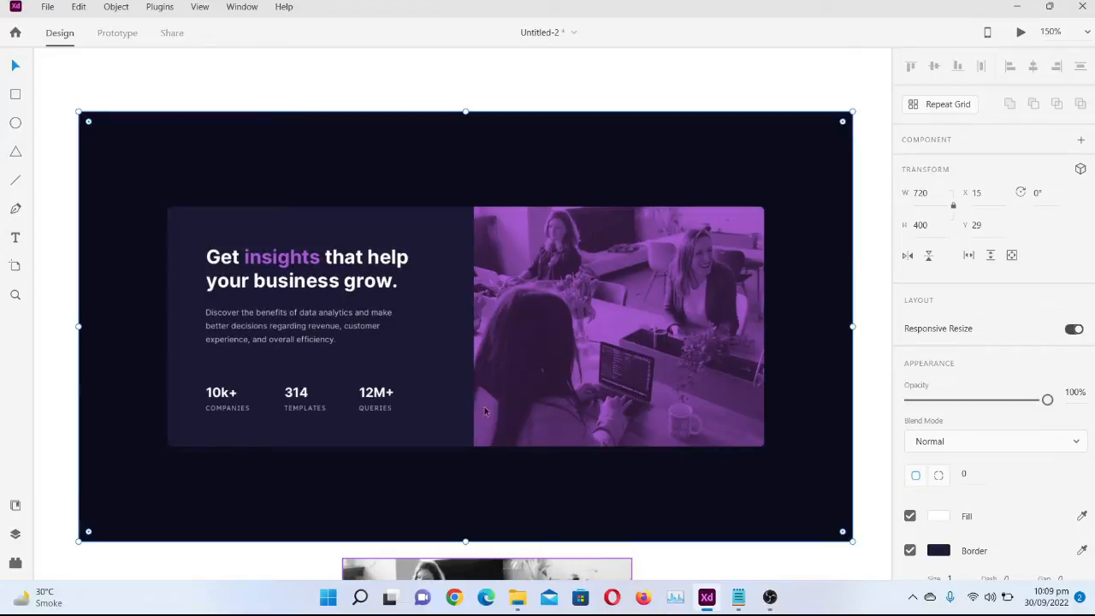
# Create a new document with a Web 1920 (1920 × 1080 px) artboard
pyautogui.click(47, 7)
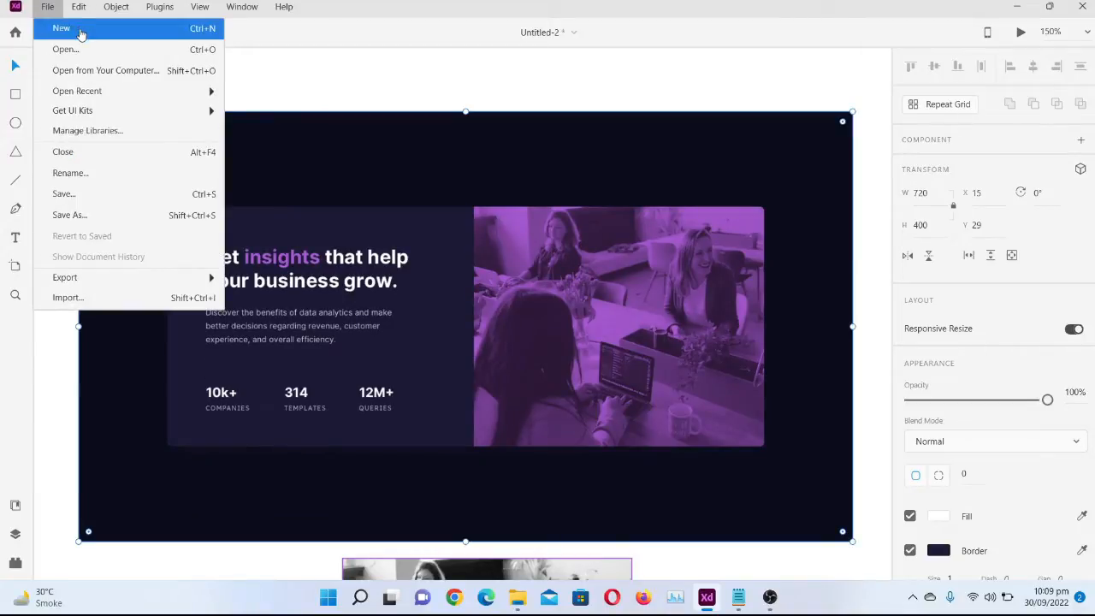
pyautogui.click(81, 31)
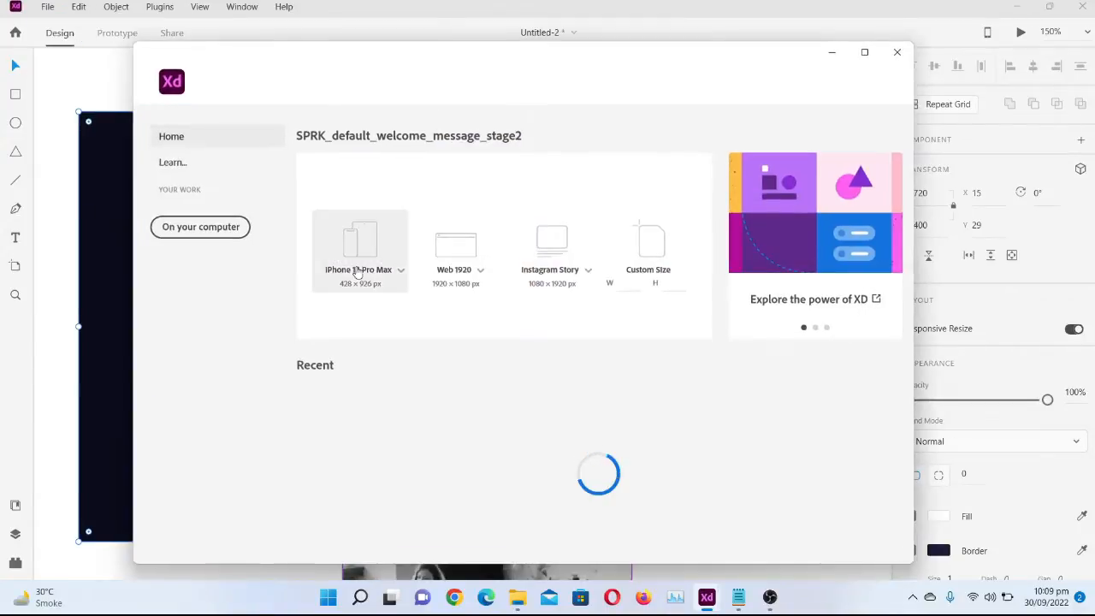
pyautogui.click(470, 272)
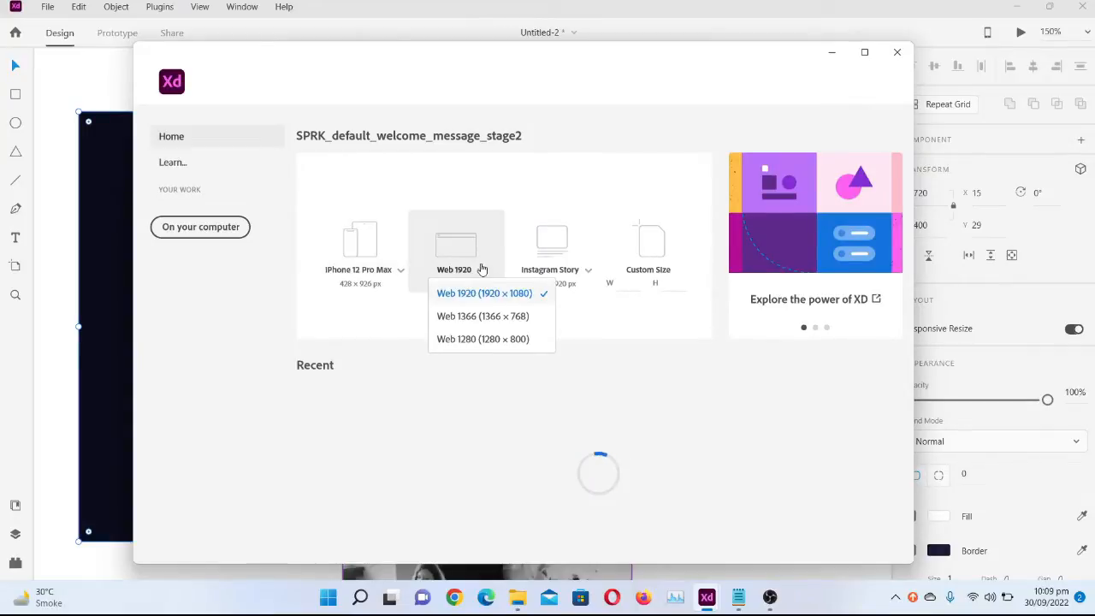
pyautogui.click(468, 251)
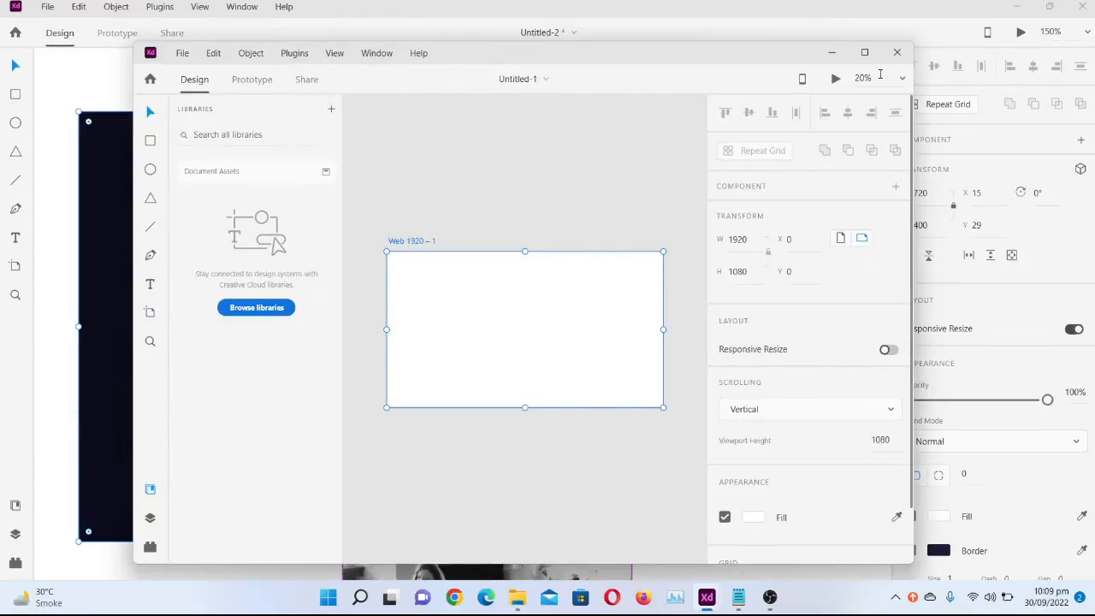
# Maximize the new document's window, hide the libraries and centre the whole artboard in view at 50% zoom
pyautogui.click(866, 53)
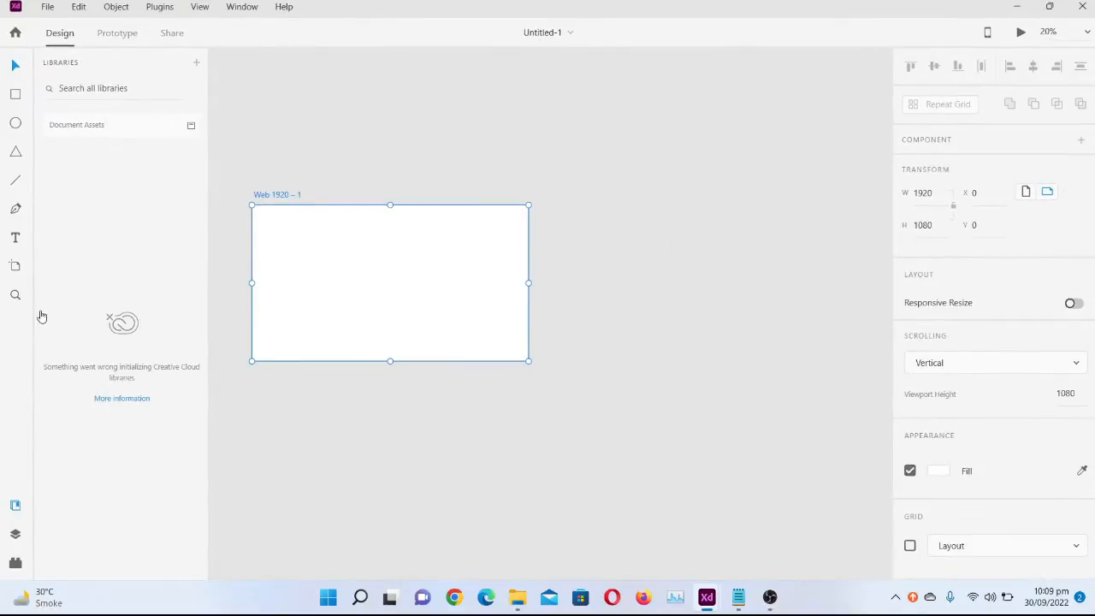
pyautogui.click(14, 512)
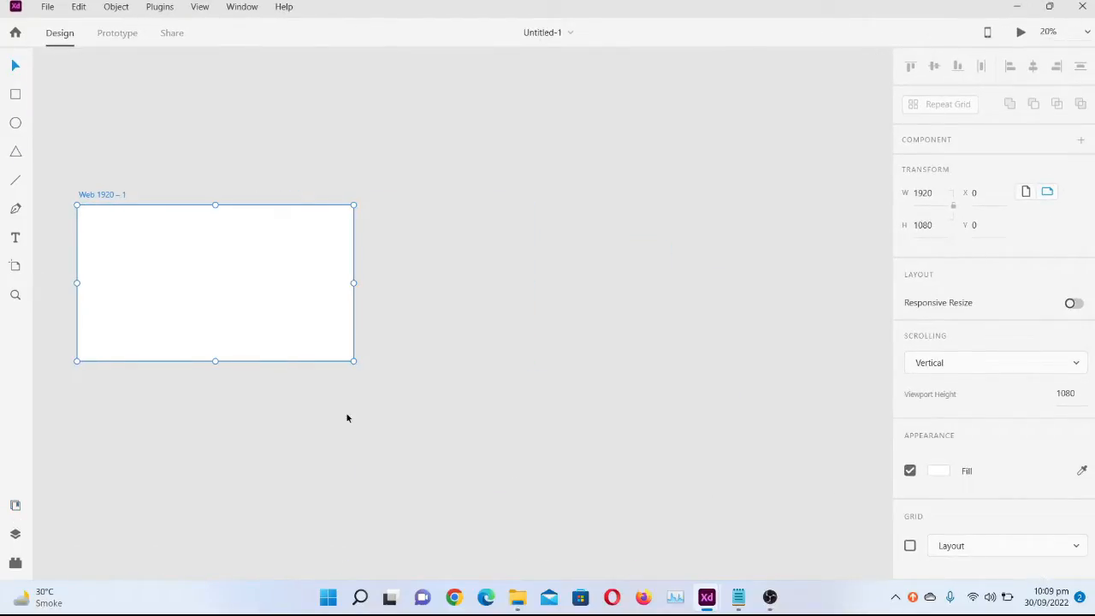
pyautogui.hotkey('ctrl', '+')
pyautogui.hotkey('ctrl', '+')
pyautogui.hotkey('ctrl', '+')
pyautogui.hotkey('ctrl', '+')
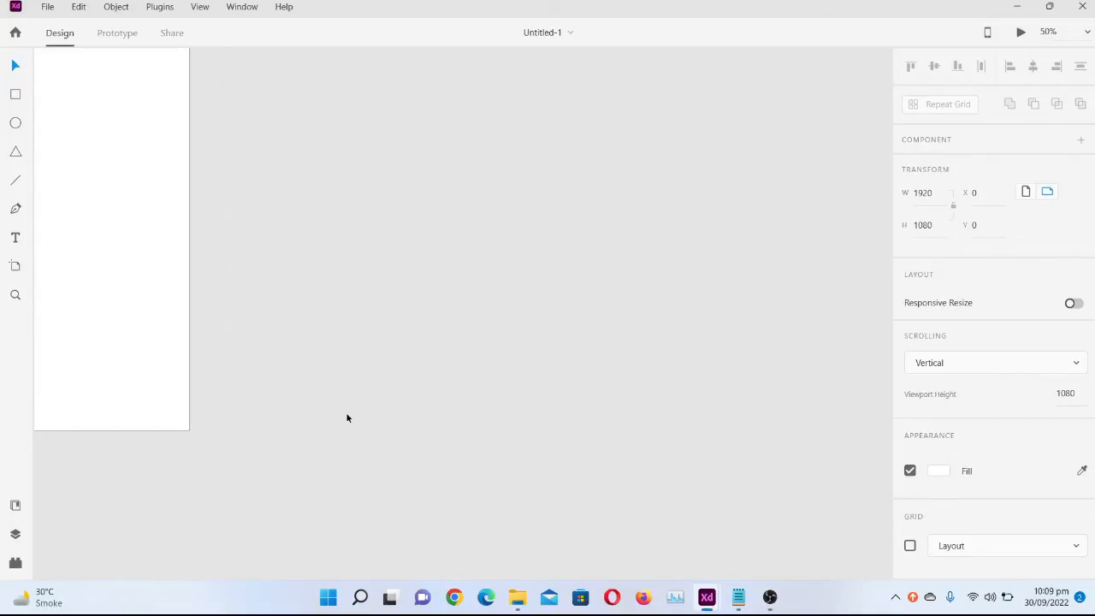
pyautogui.hscroll(-7, 78, 337)
pyautogui.scroll(1, 79, 337)
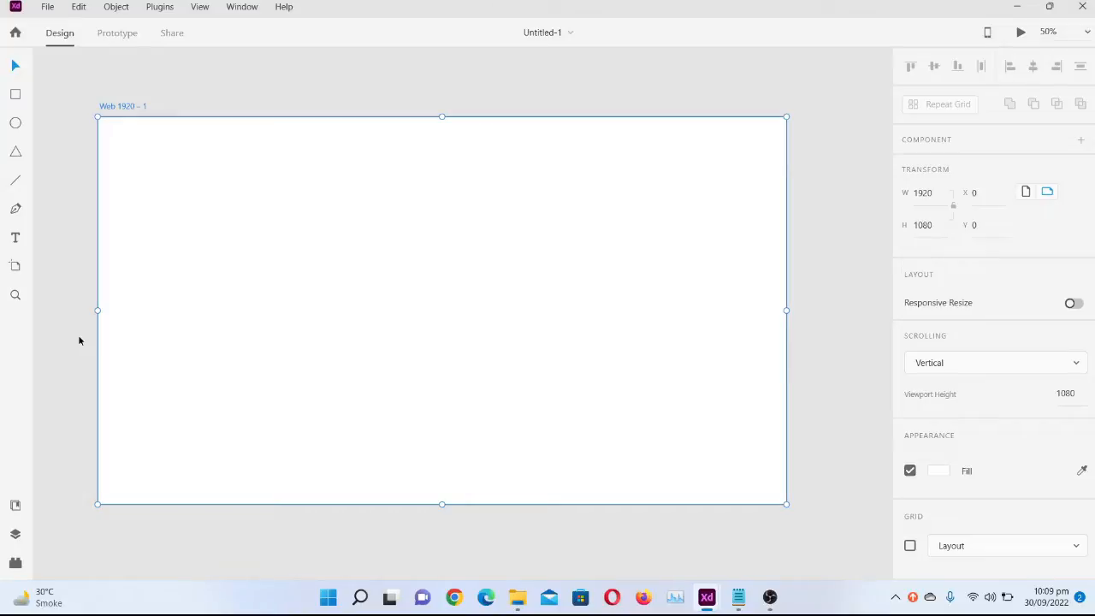
pyautogui.hotkey('ctrl', '+')
pyautogui.hotkey('ctrl', '-')
pyautogui.hscroll(-2, 79, 340)
pyautogui.hscroll(1, 79, 341)
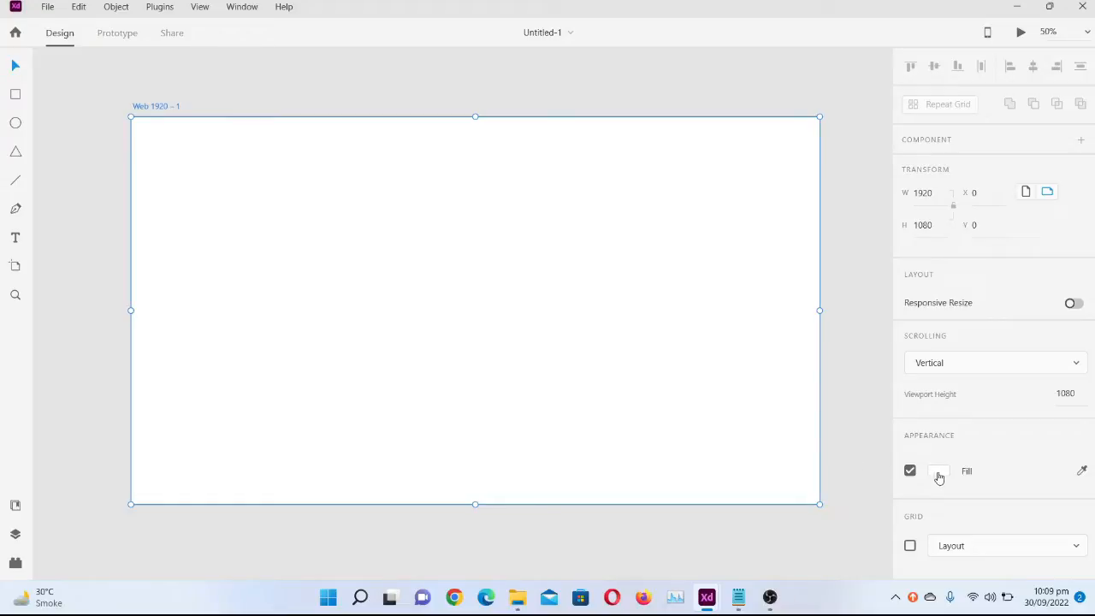
# In Untitled-2, sample the reference design's dark background as the image's border colour and get its hex code #0A0C1B
pyautogui.moveTo(707, 597)
pyautogui.click(645, 557)
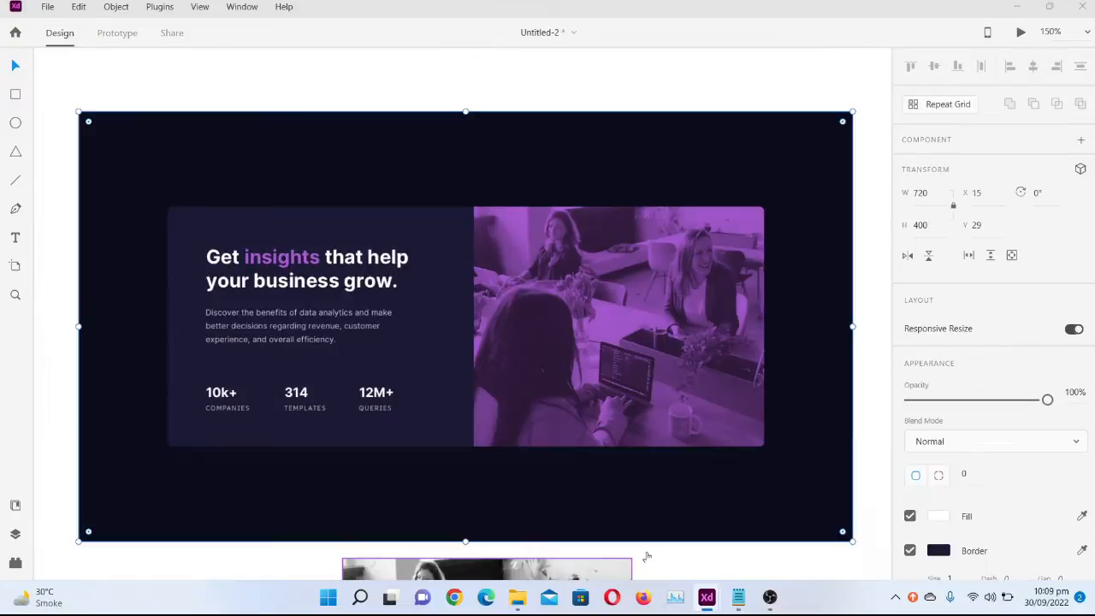
pyautogui.click(1082, 550)
pyautogui.click(723, 500)
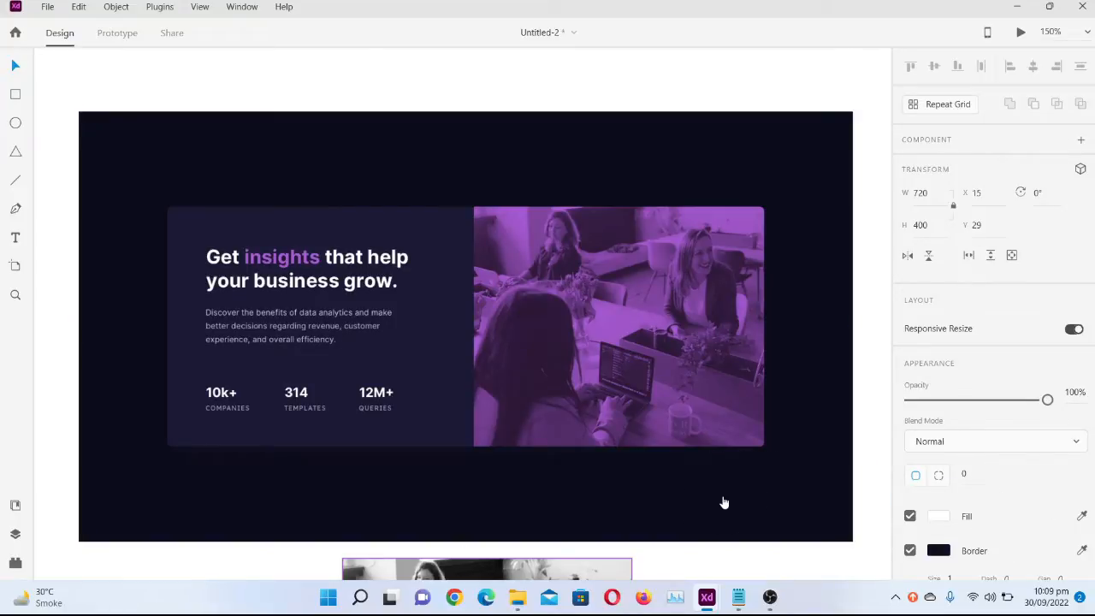
pyautogui.click(978, 552)
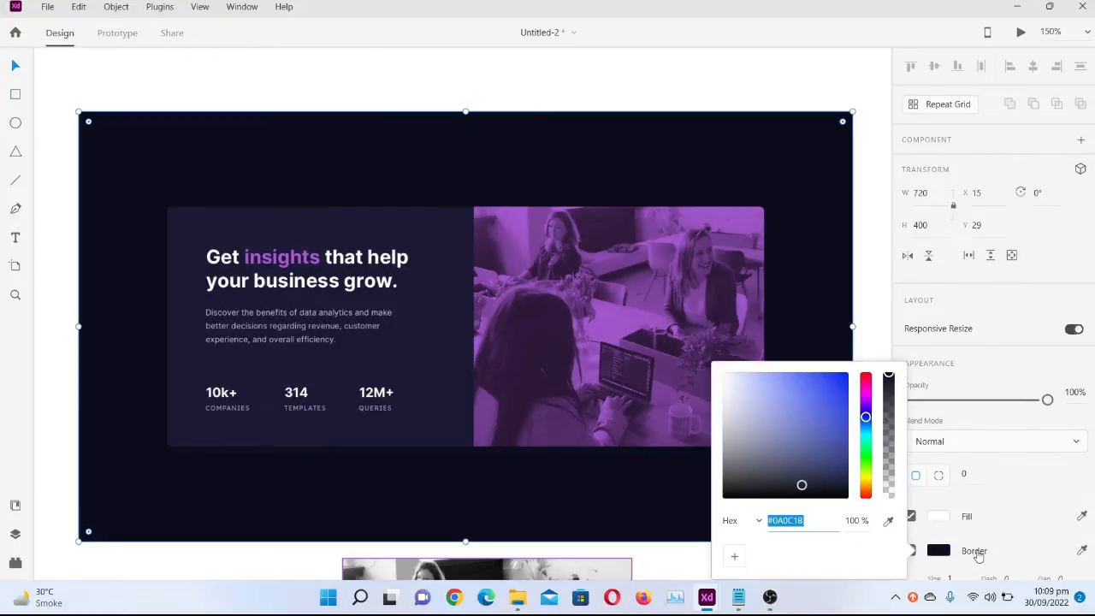
# Switch to Untitled-1 and set the artboard's fill colour to #0A0C1B
pyautogui.moveTo(718, 591)
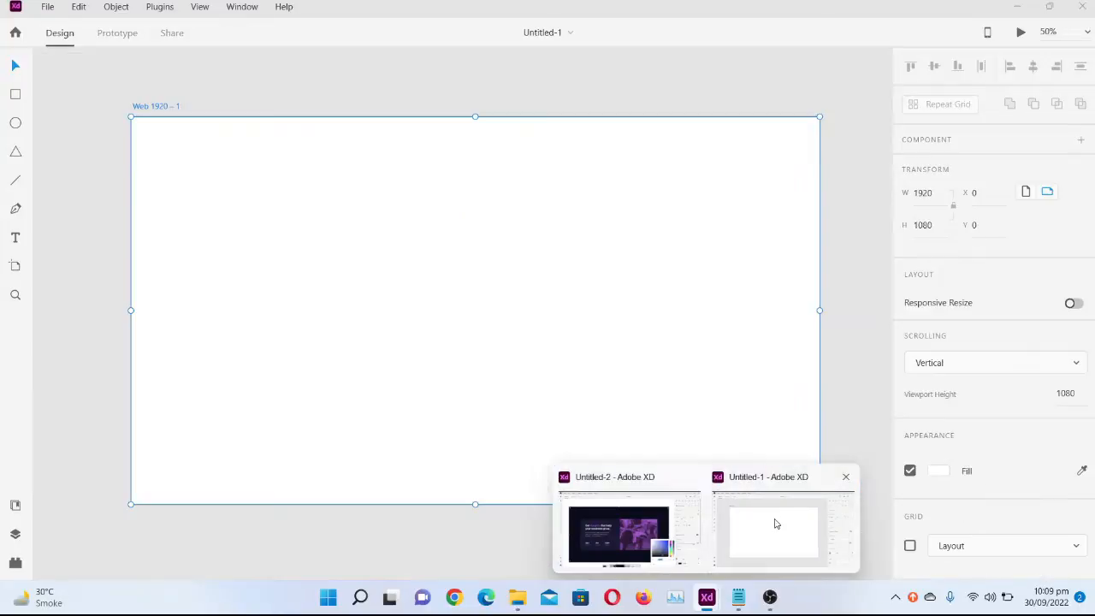
pyautogui.click(776, 523)
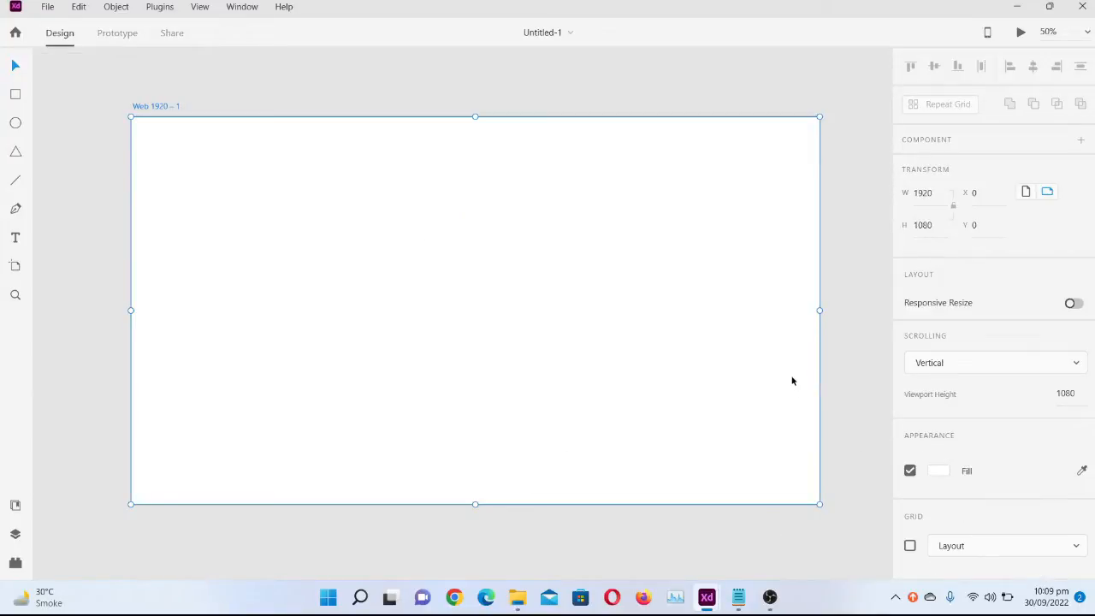
pyautogui.click(938, 471)
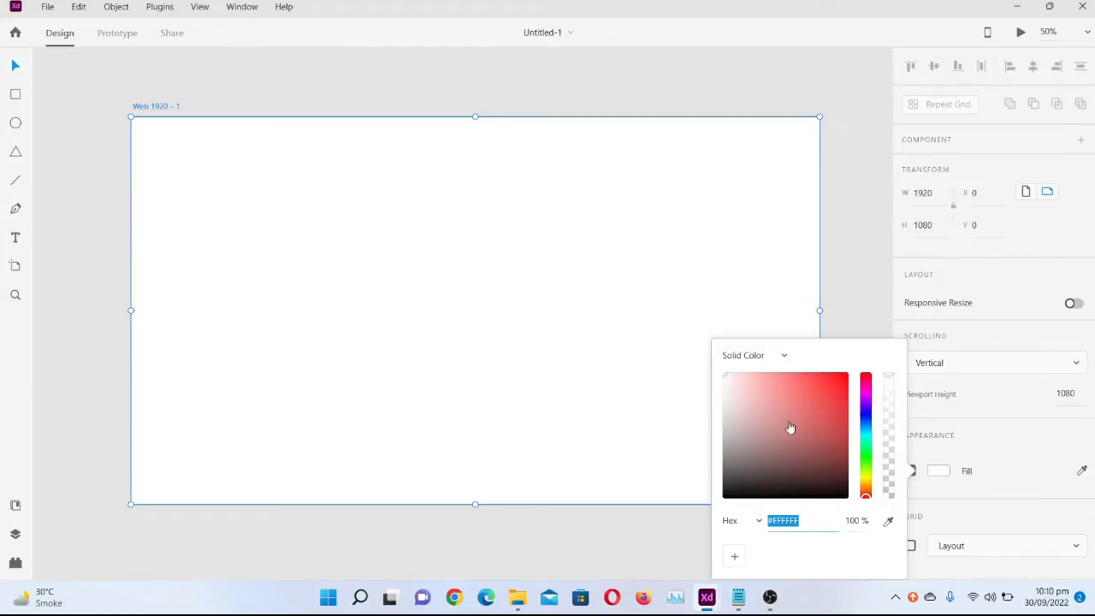
pyautogui.write('#0A0C1B')
pyautogui.press('Return')
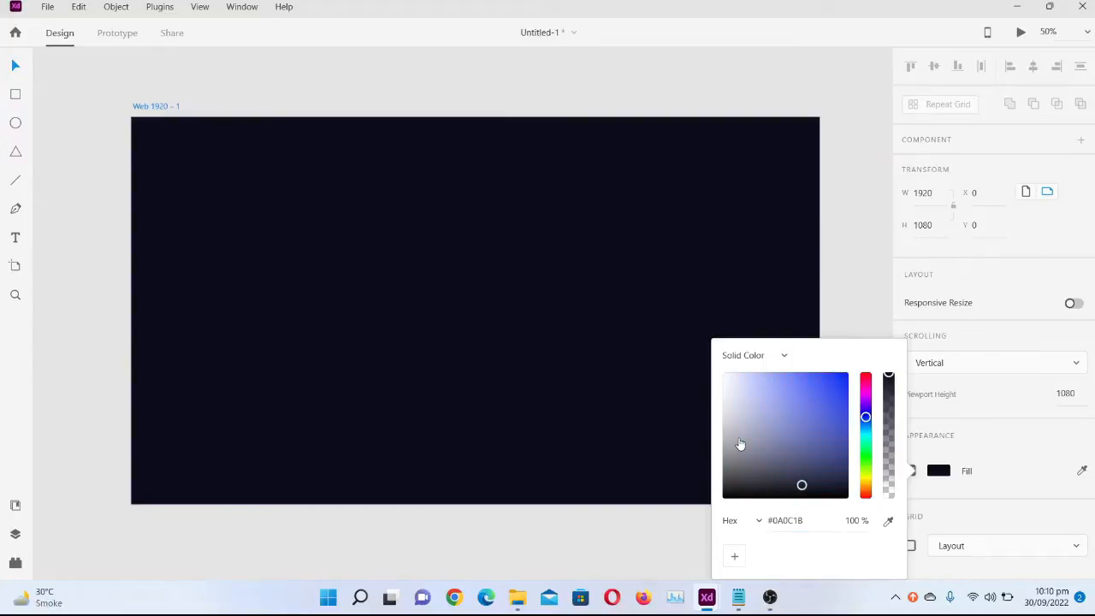
pyautogui.click(481, 339)
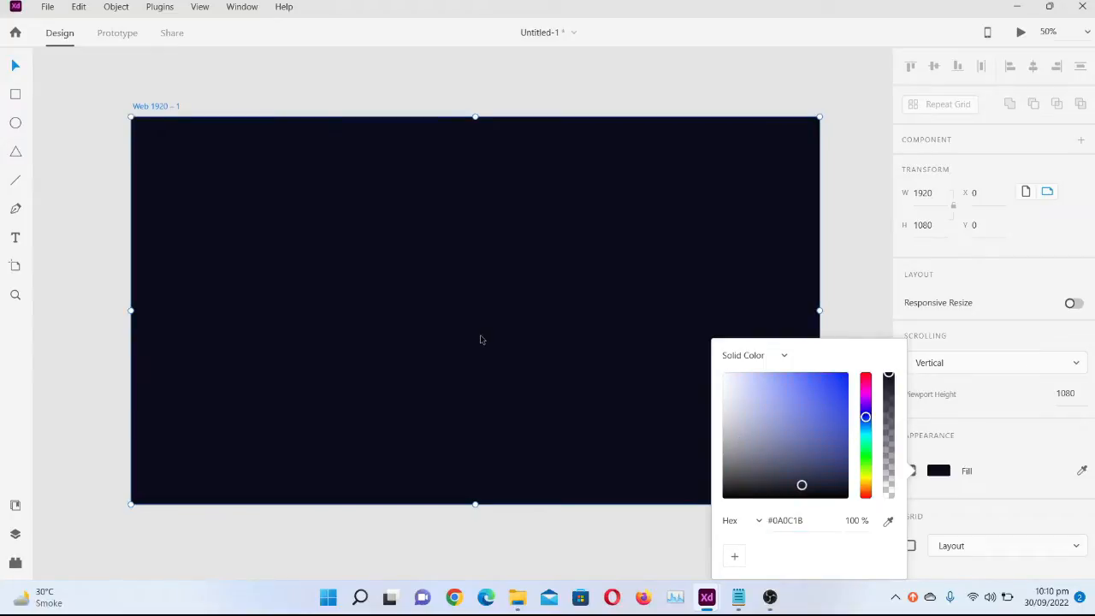
# Trace the card in the Untitled-2 reference design with a rectangle about 556 × 224 px
pyautogui.click(15, 94)
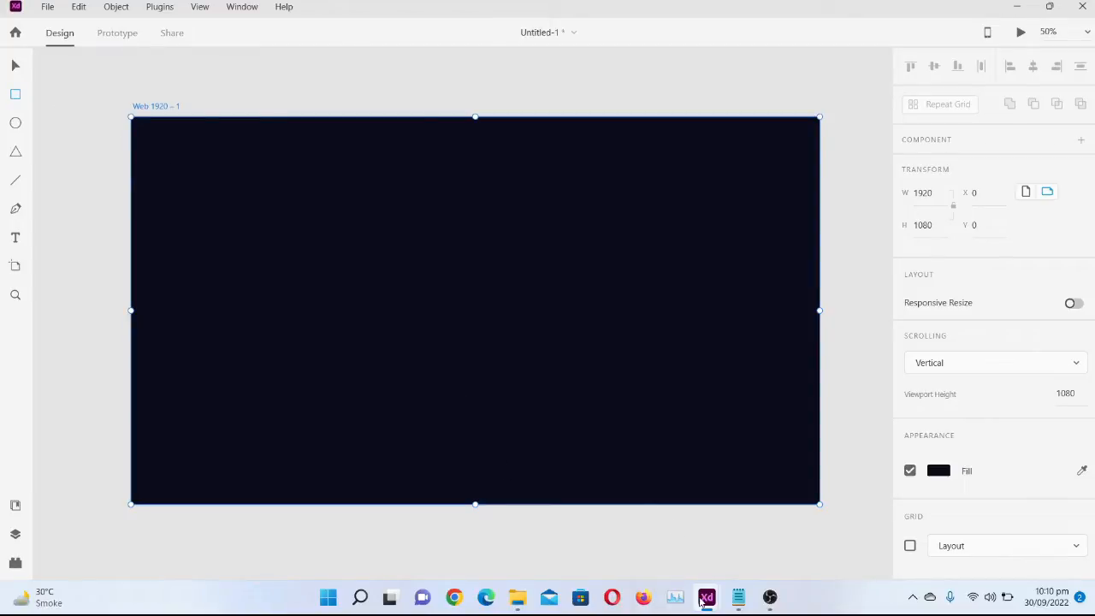
pyautogui.moveTo(702, 598)
pyautogui.click(659, 534)
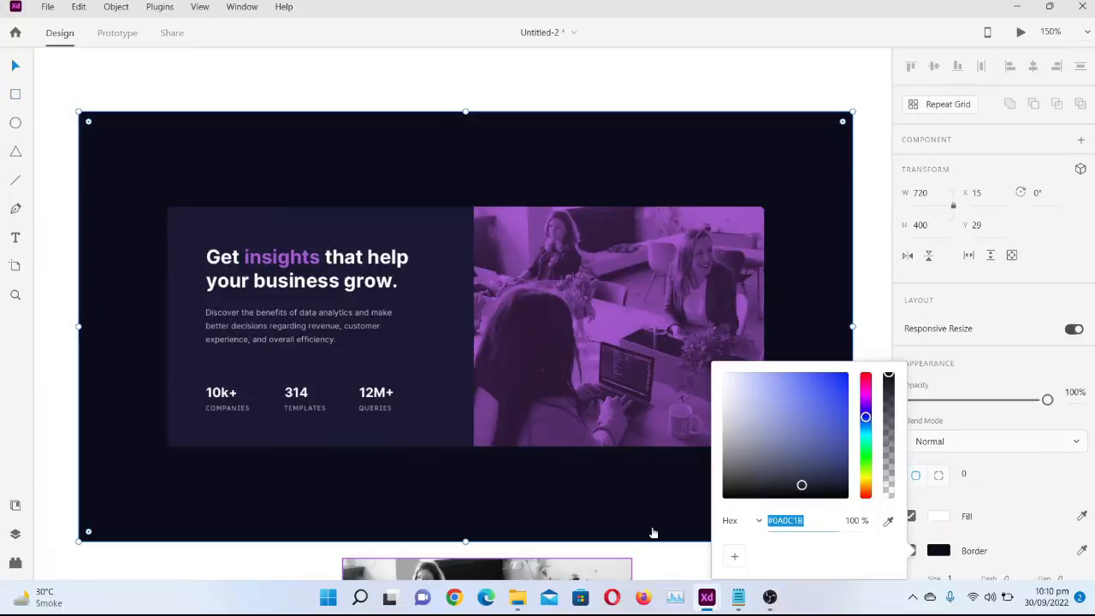
pyautogui.press('Escape')
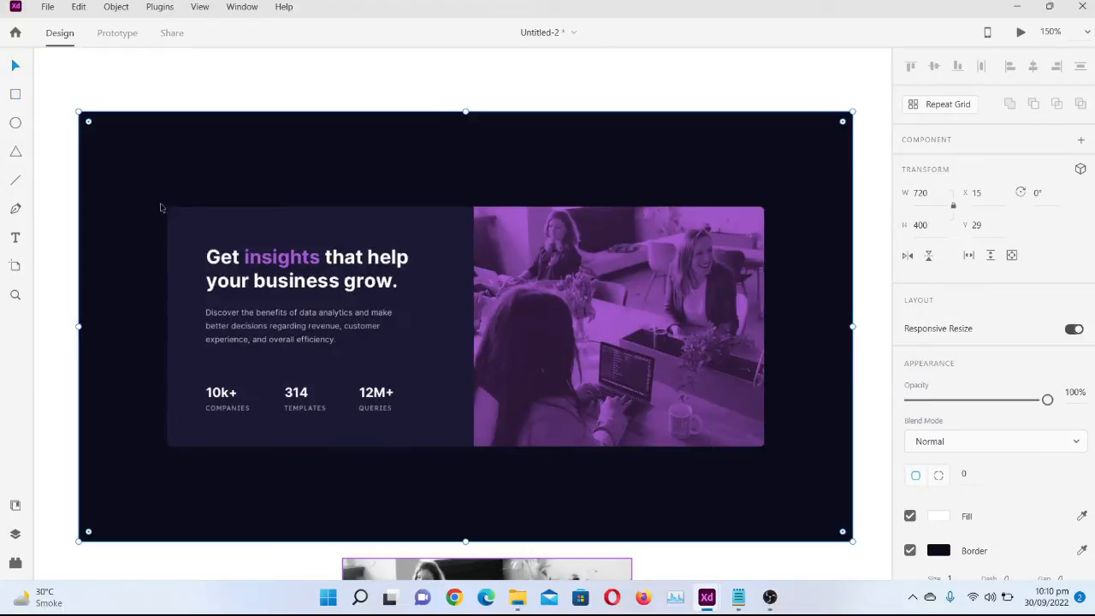
pyautogui.click(16, 92)
pyautogui.moveTo(167, 208)
pyautogui.mouseDown()
pyautogui.moveTo(307, 249)
pyautogui.moveTo(724, 448)
pyautogui.moveTo(785, 445)
pyautogui.moveTo(752, 451)
pyautogui.moveTo(763, 447)
pyautogui.mouseUp()
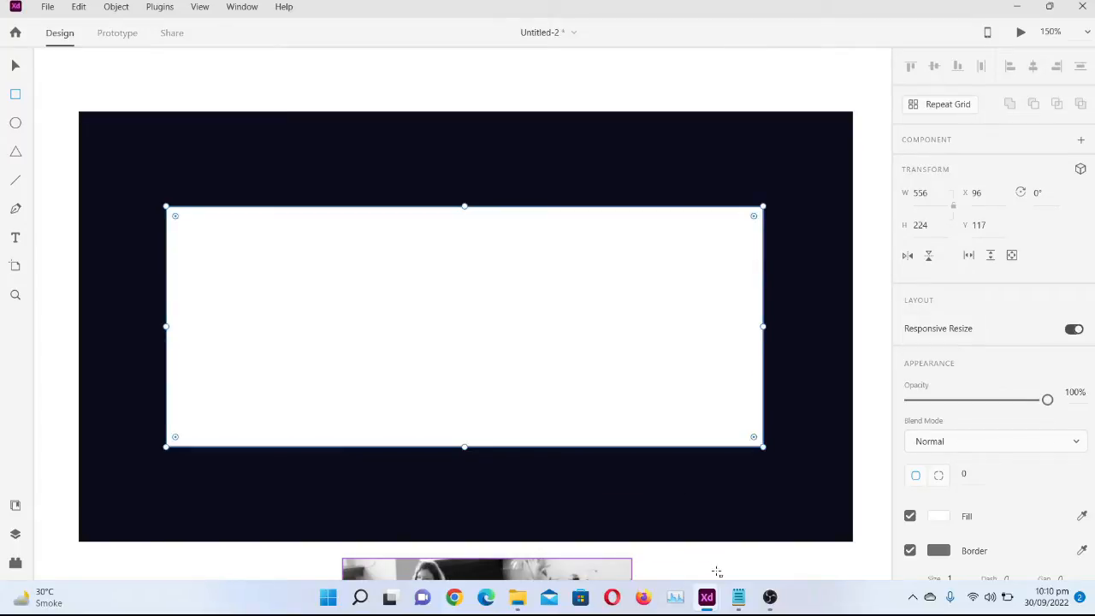
# Paste the traced rectangle onto the Untitled-1 artboard and enlarge it to about 1184 × 569 px
pyautogui.moveTo(711, 601)
pyautogui.click(764, 544)
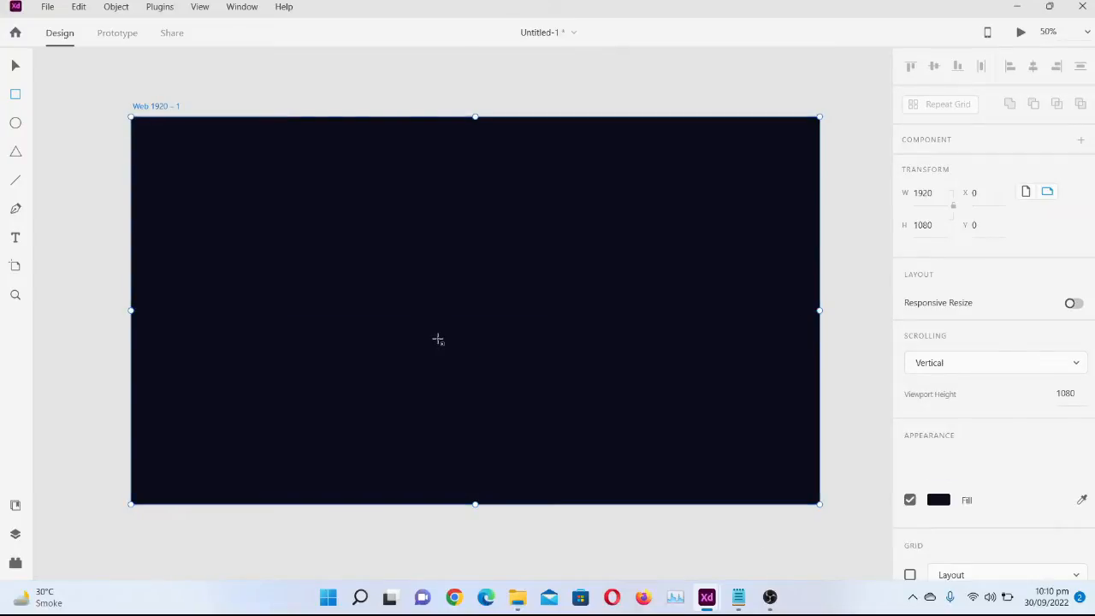
pyautogui.hotkey('ctrl', 'v')
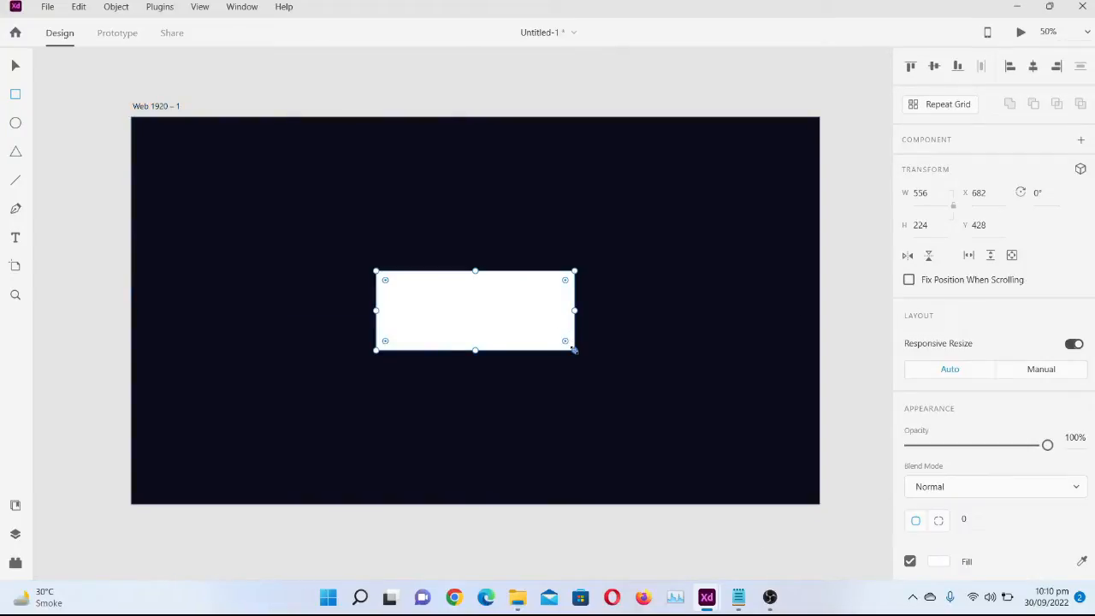
pyautogui.moveTo(574, 350); pyautogui.dragTo(801, 474)
pyautogui.moveTo(662, 414); pyautogui.dragTo(526, 366)
pyautogui.hotkey('ctrl', 'z')
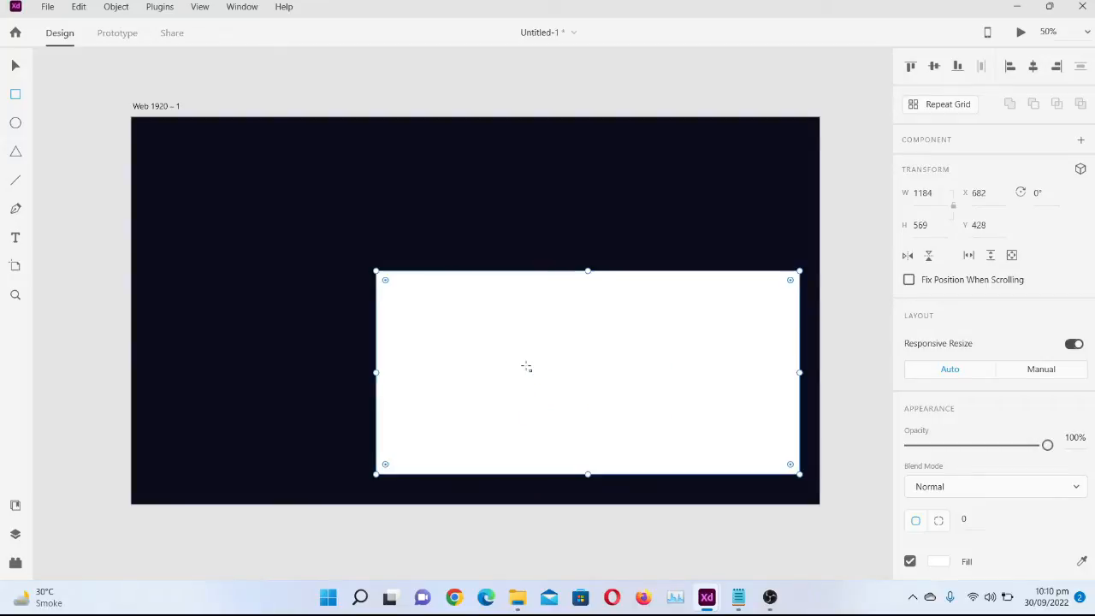
# Resize the white rectangle to about 1470 × 612 px and centre it on the artboard
pyautogui.click(15, 65)
pyautogui.moveTo(507, 310); pyautogui.dragTo(380, 234)
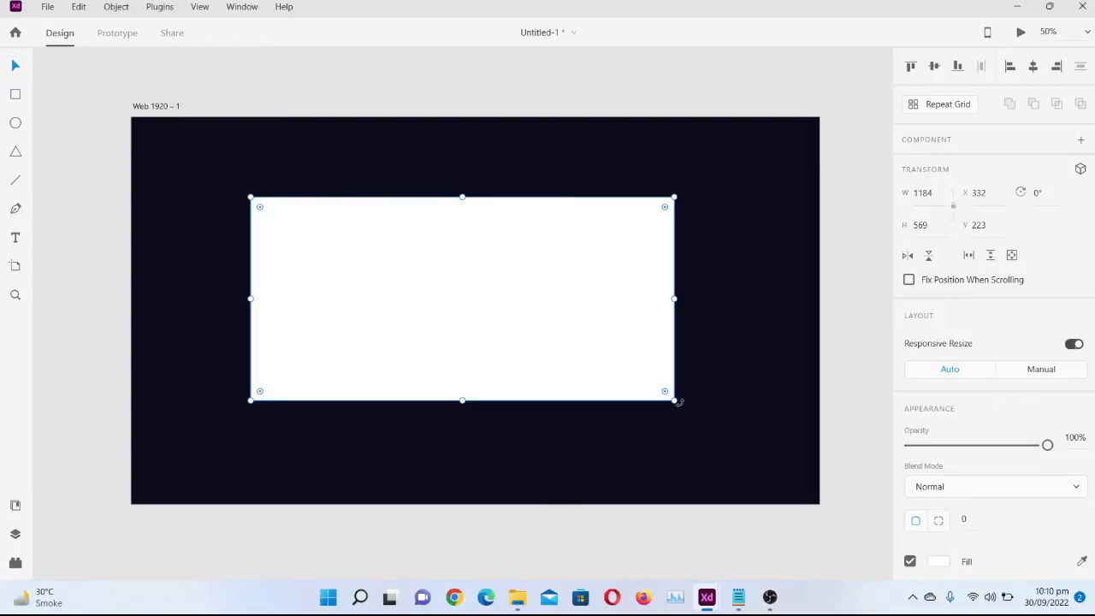
pyautogui.moveTo(675, 399); pyautogui.dragTo(777, 417)
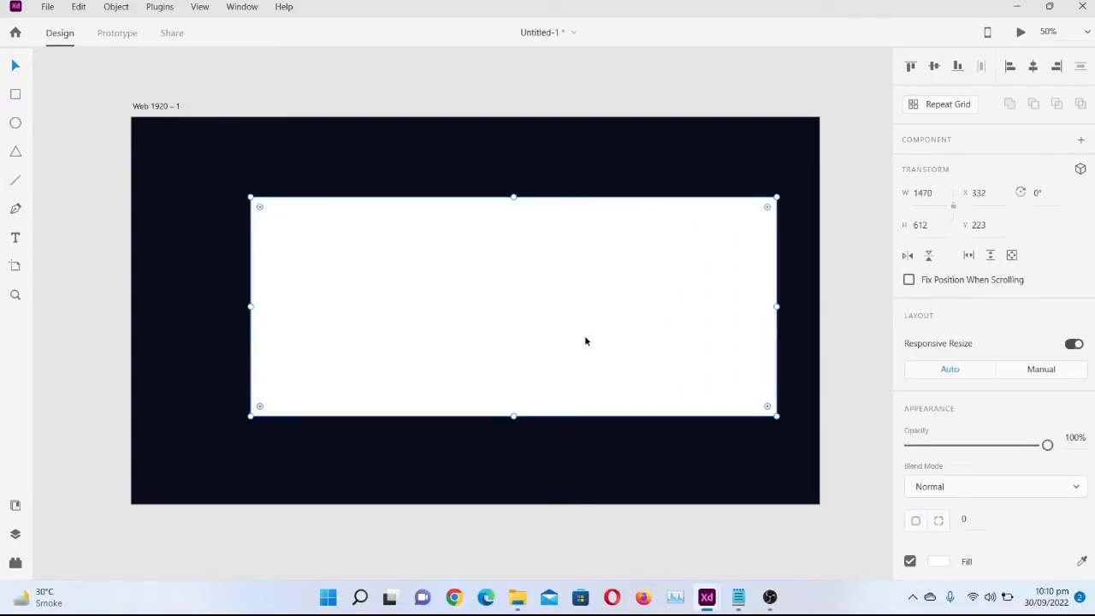
pyautogui.moveTo(584, 339); pyautogui.dragTo(546, 344)
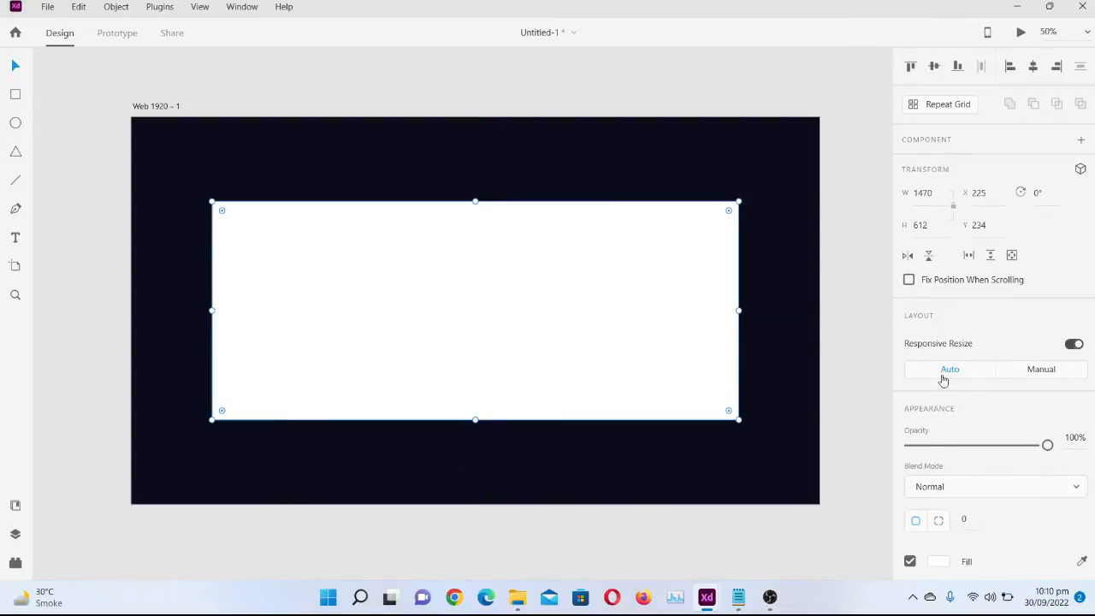
# Round all corners of the white rectangle with a radius of 20
pyautogui.scroll(-1, 982, 436)
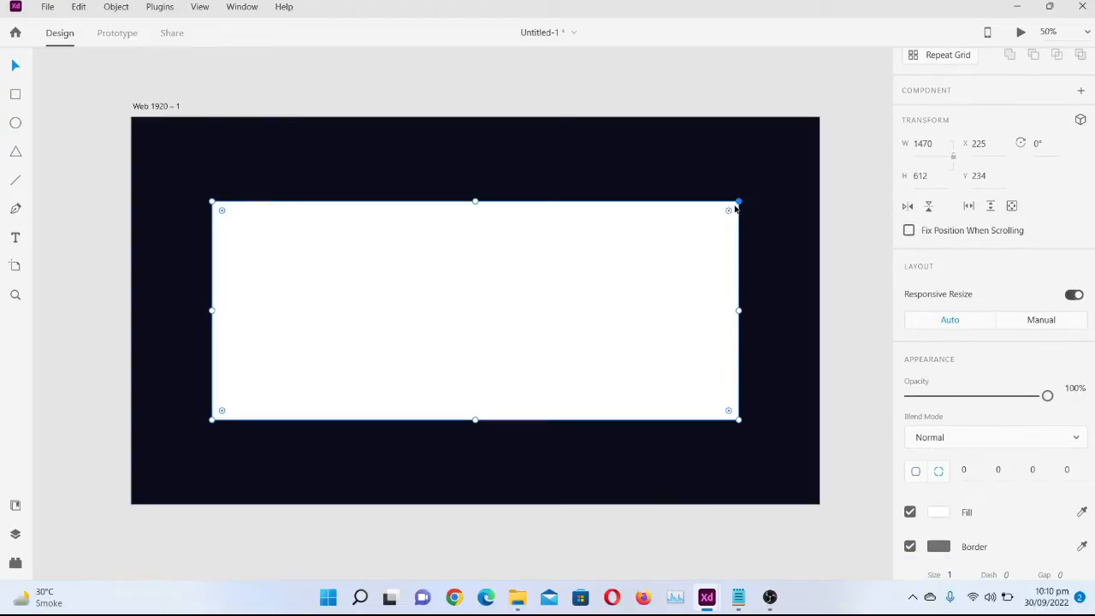
pyautogui.moveTo(728, 214); pyautogui.dragTo(737, 212)
pyautogui.click(610, 459)
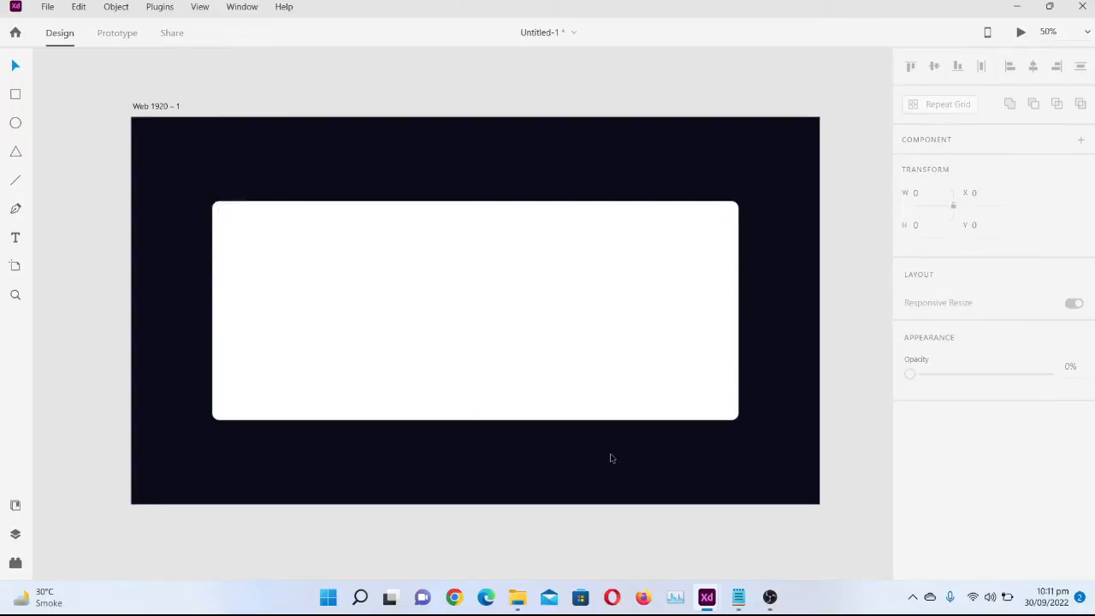
# Sample the navy colour of the card's text panel in the Untitled-2 reference design onto the 720 × 400 px rectangle's border
pyautogui.click(616, 359)
pyautogui.moveTo(707, 597)
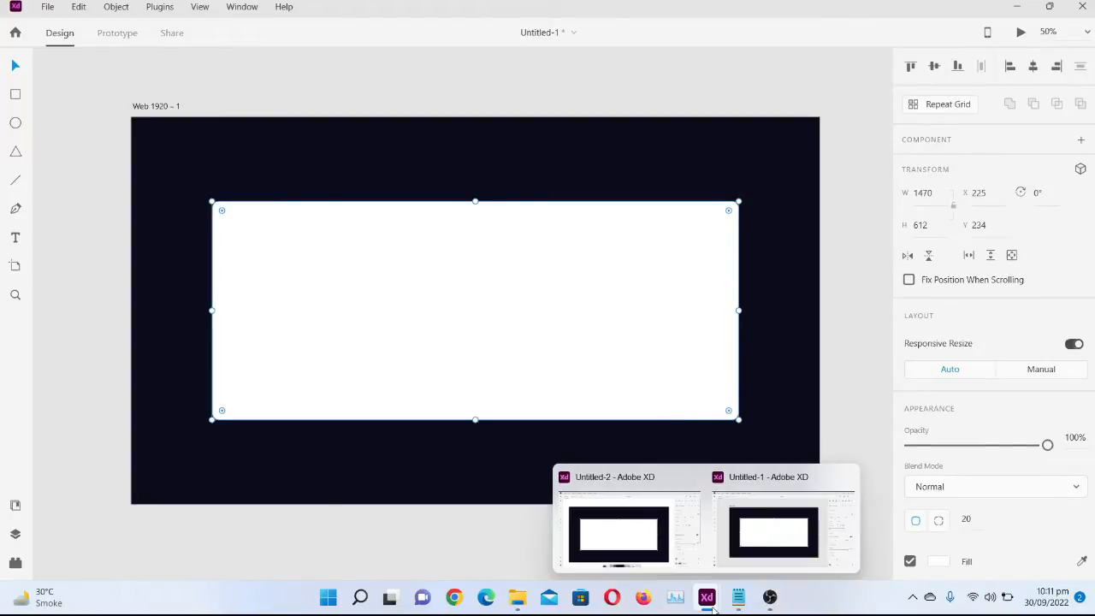
pyautogui.click(610, 552)
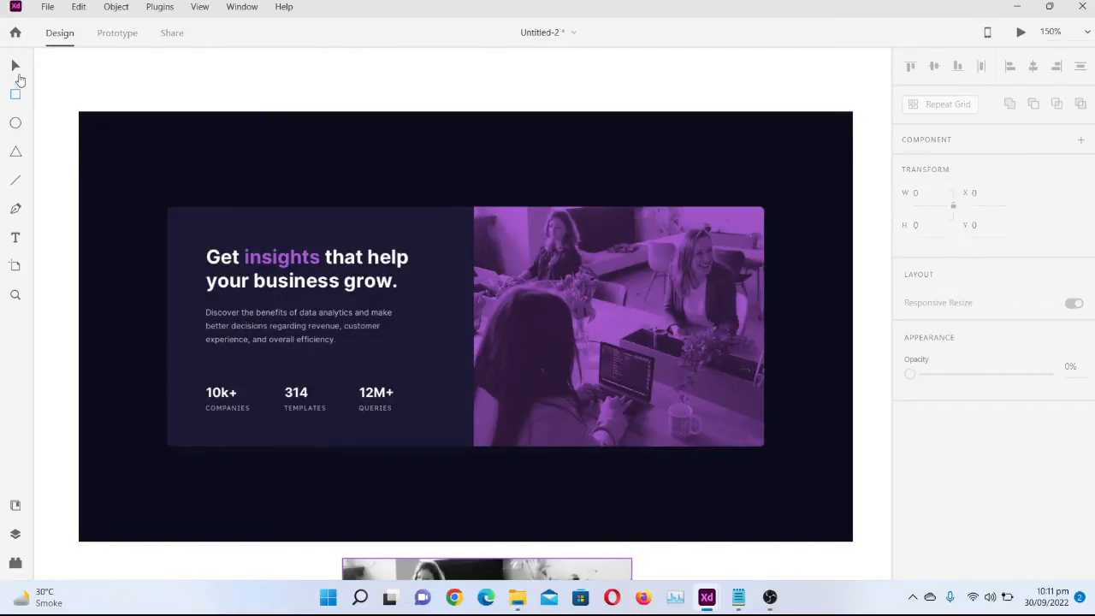
pyautogui.click(15, 65)
pyautogui.click(421, 362)
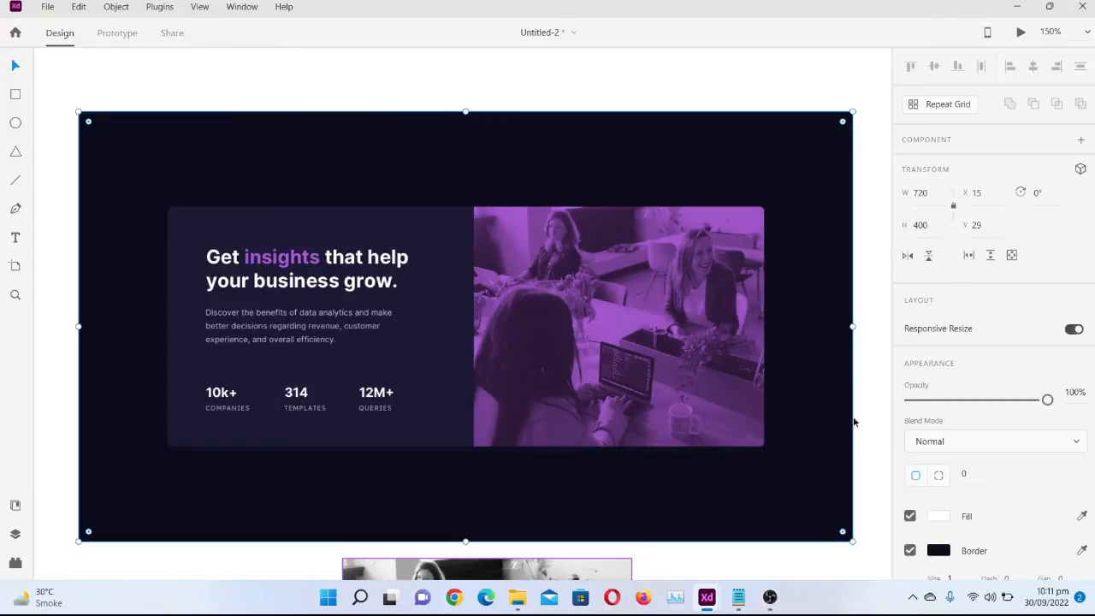
pyautogui.click(1081, 515)
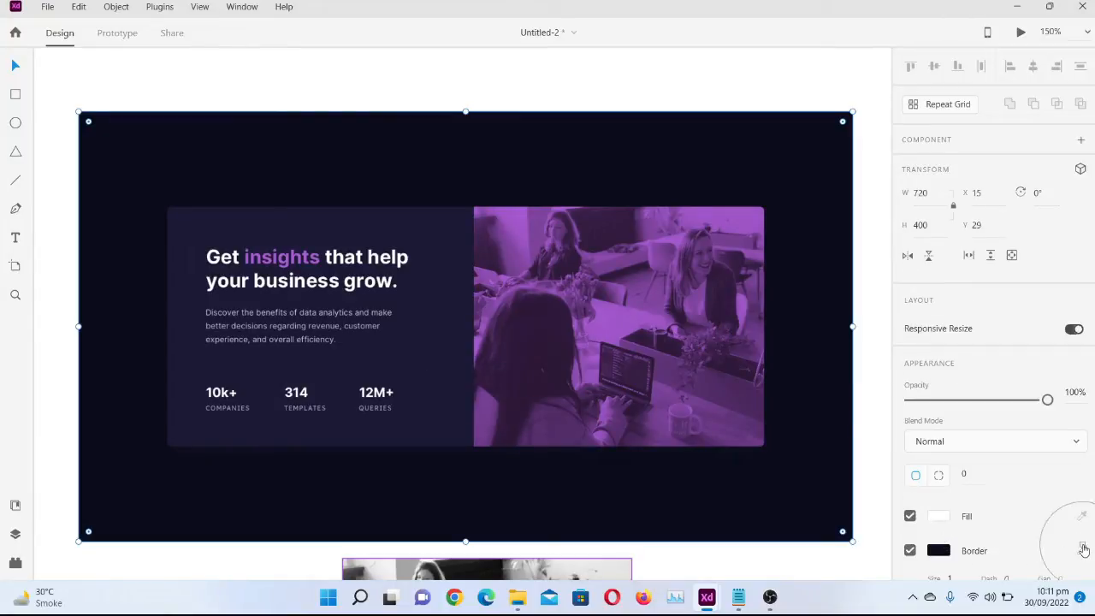
pyautogui.click(417, 370)
# Resample the card's navy panel colour in Untitled-2 and copy its hex code, #1C1938, from the rectangle's border colour
pyautogui.moveTo(707, 598)
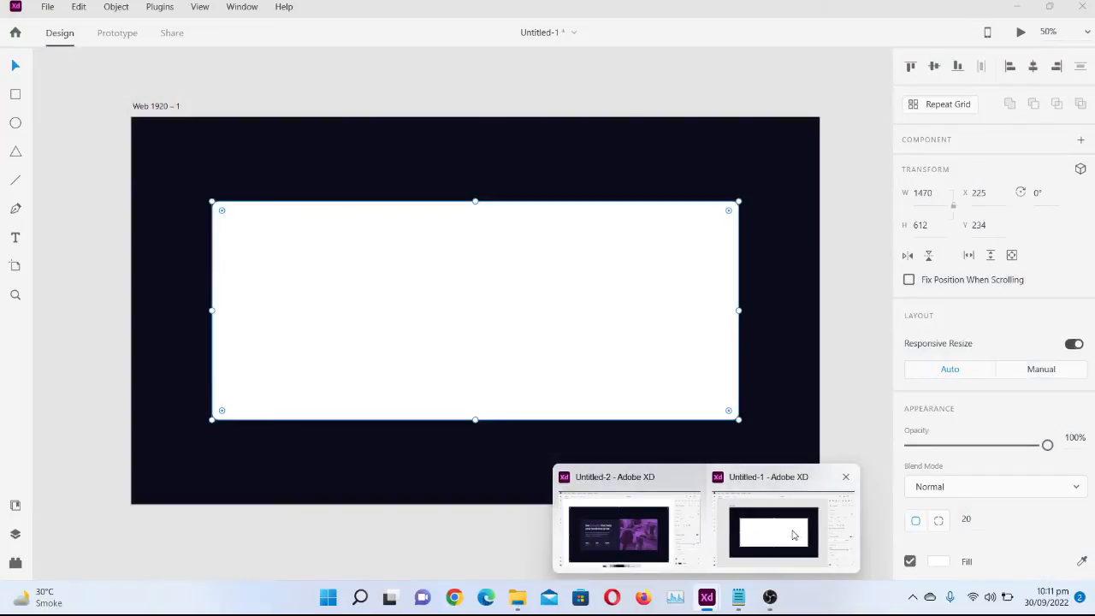
pyautogui.click(794, 534)
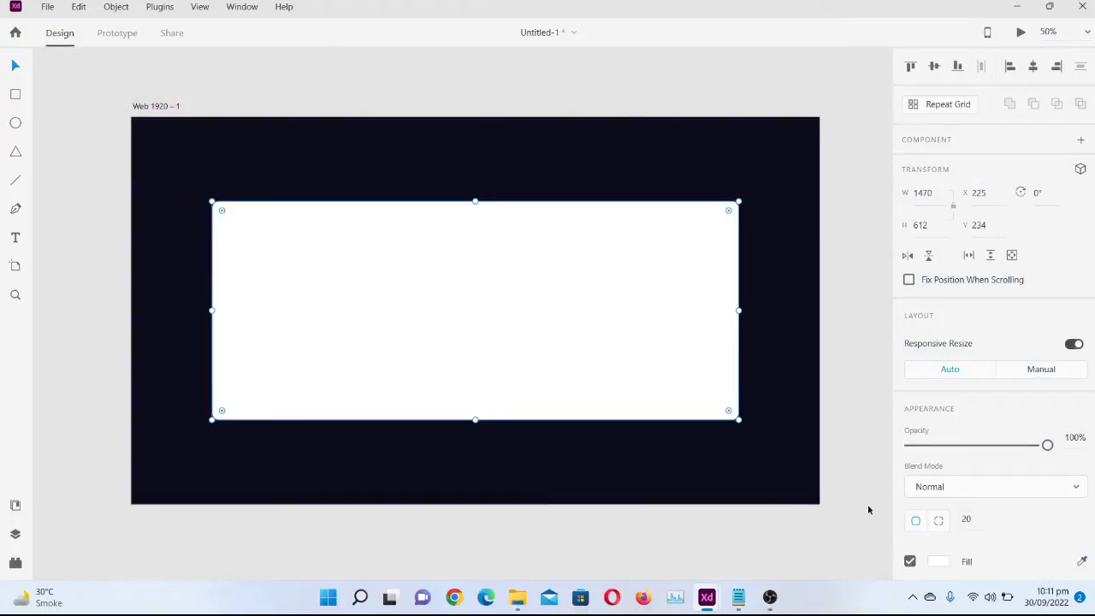
pyautogui.click(939, 563)
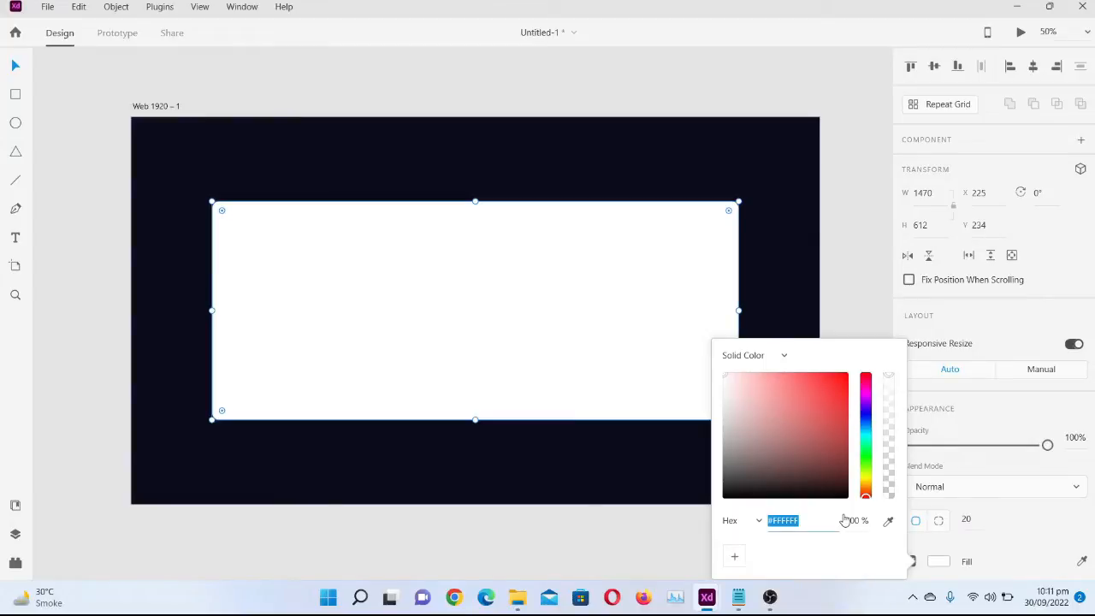
pyautogui.moveTo(702, 597)
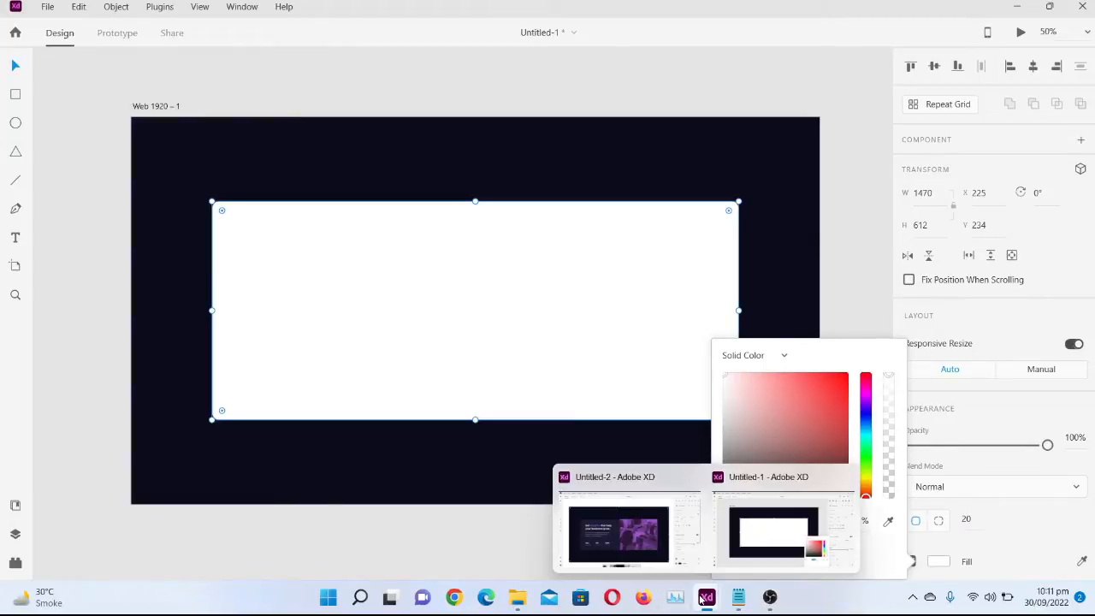
pyautogui.click(619, 545)
pyautogui.click(973, 558)
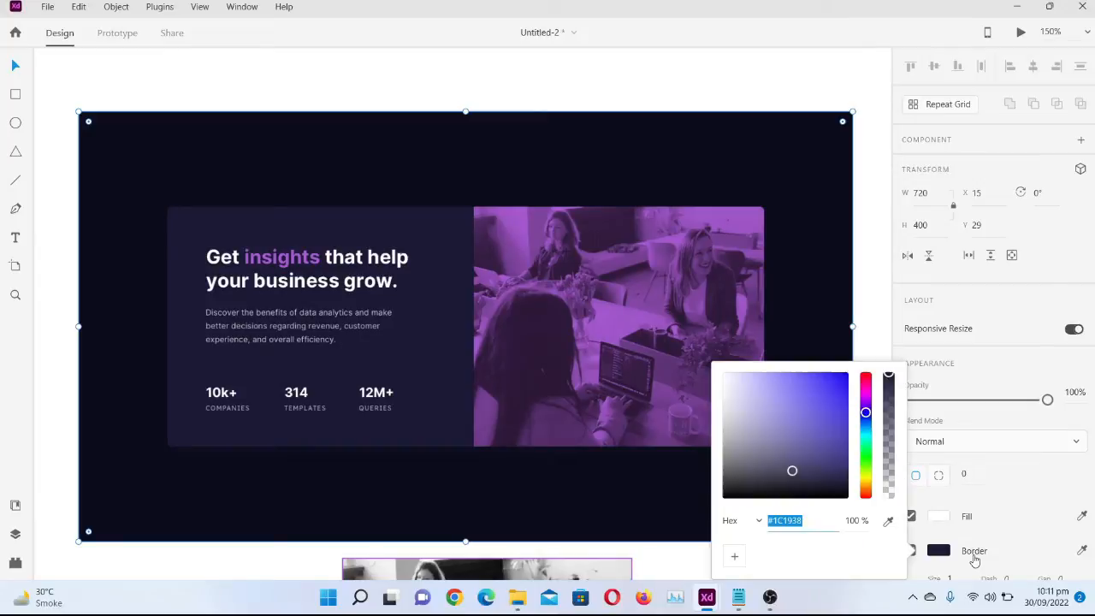
pyautogui.click(1082, 550)
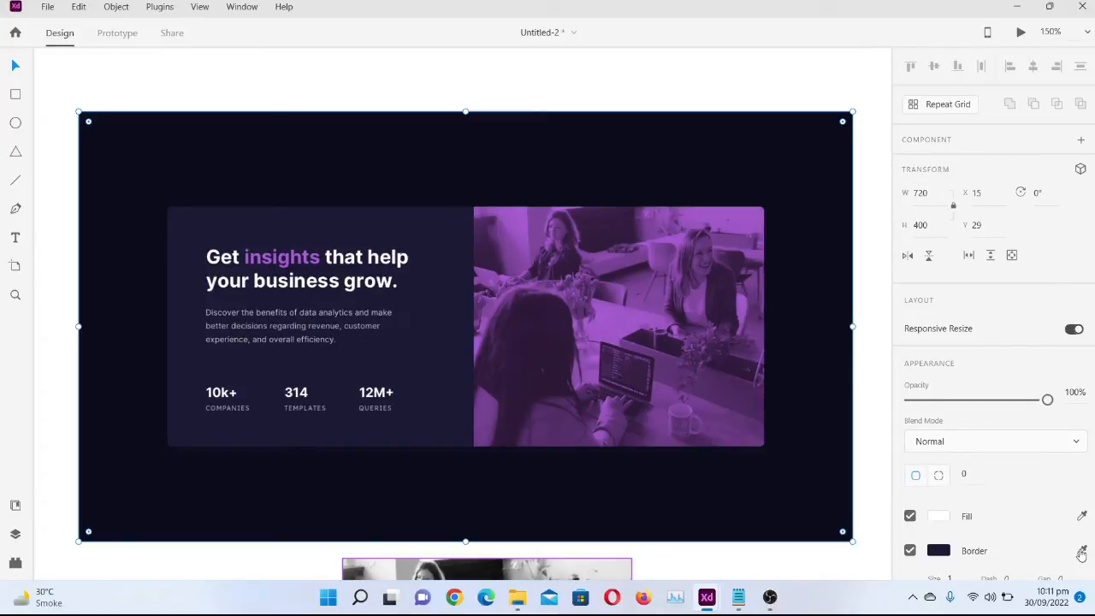
pyautogui.click(409, 367)
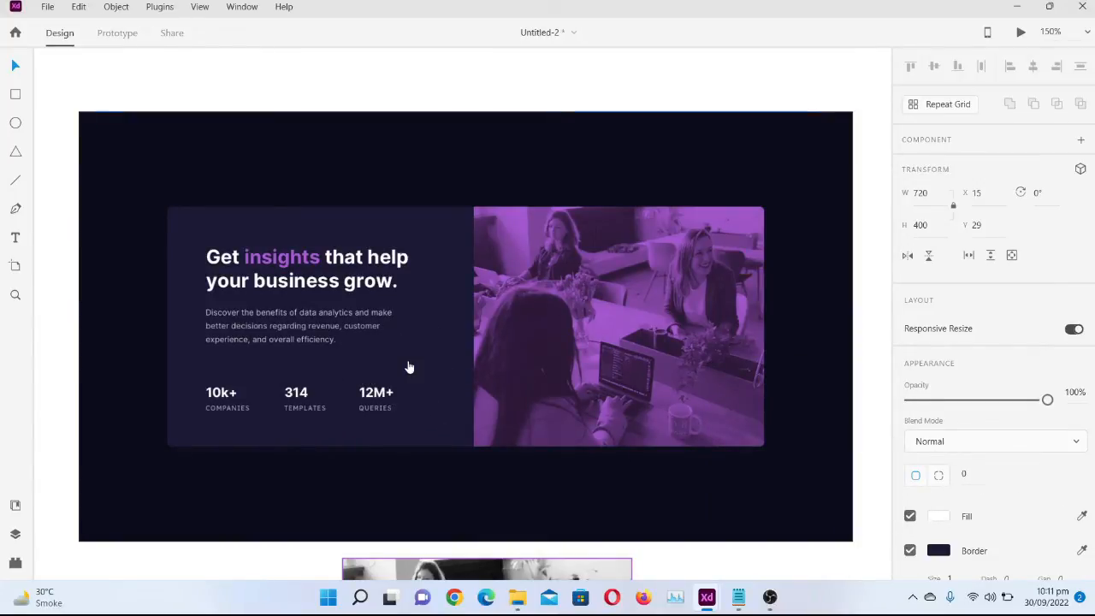
pyautogui.click(697, 490)
pyautogui.click(969, 551)
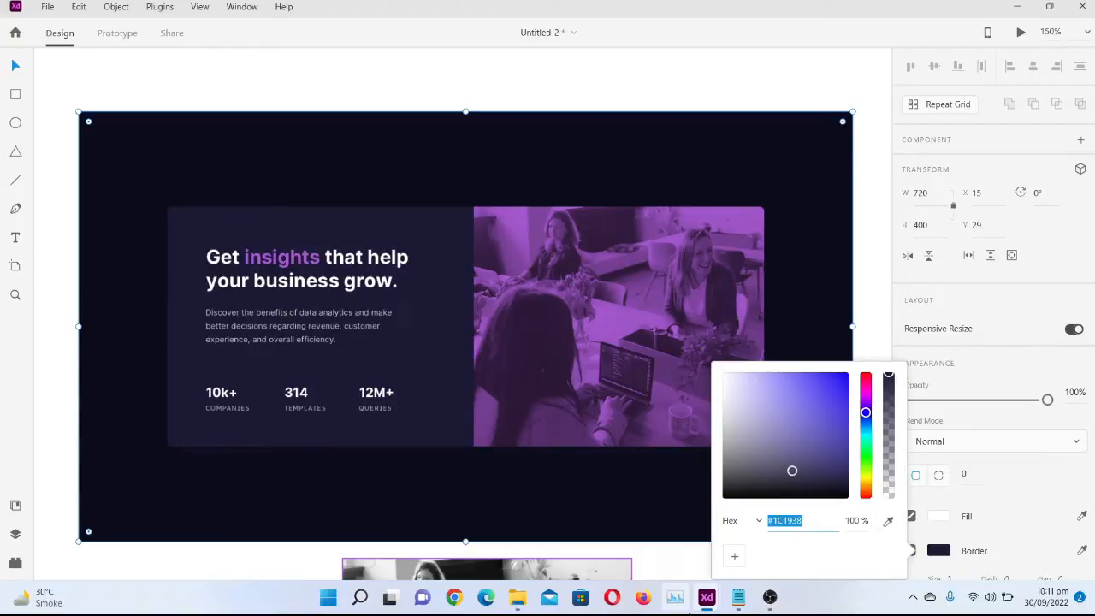
# Fill the white rounded rectangle on the Untitled-1 artboard with the copied colour #1C1938
pyautogui.moveTo(702, 604)
pyautogui.click(776, 525)
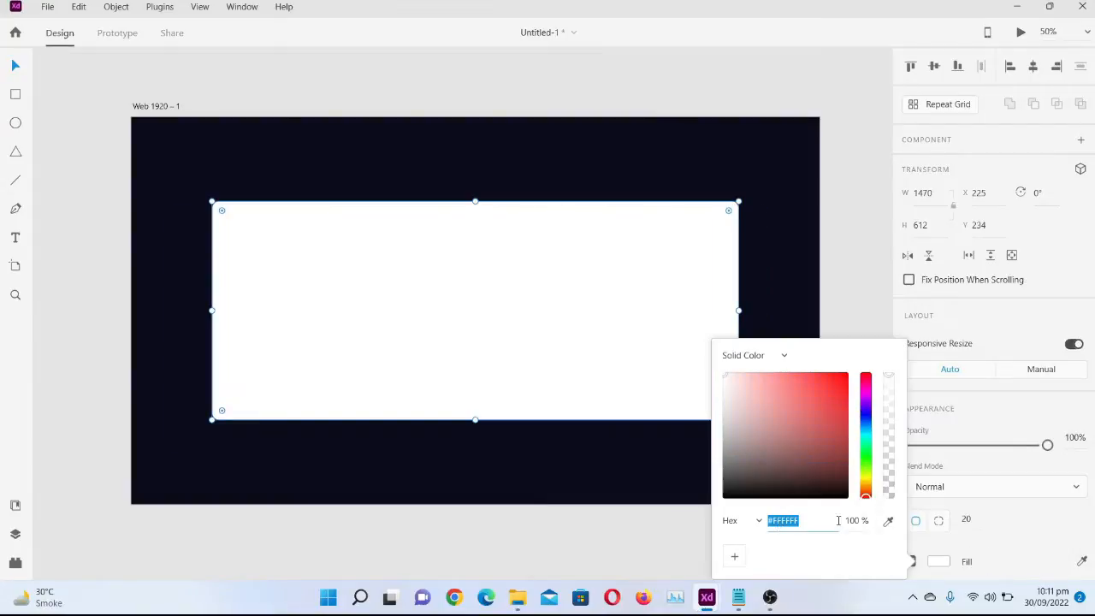
pyautogui.click(838, 524)
pyautogui.press('Return')
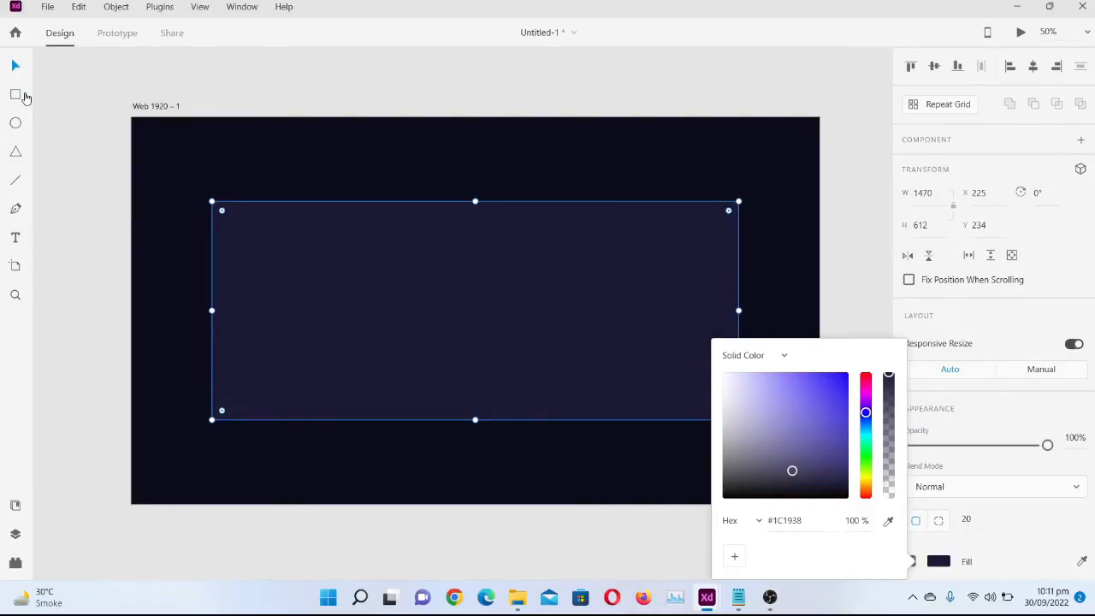
pyautogui.click(15, 94)
pyautogui.click(15, 66)
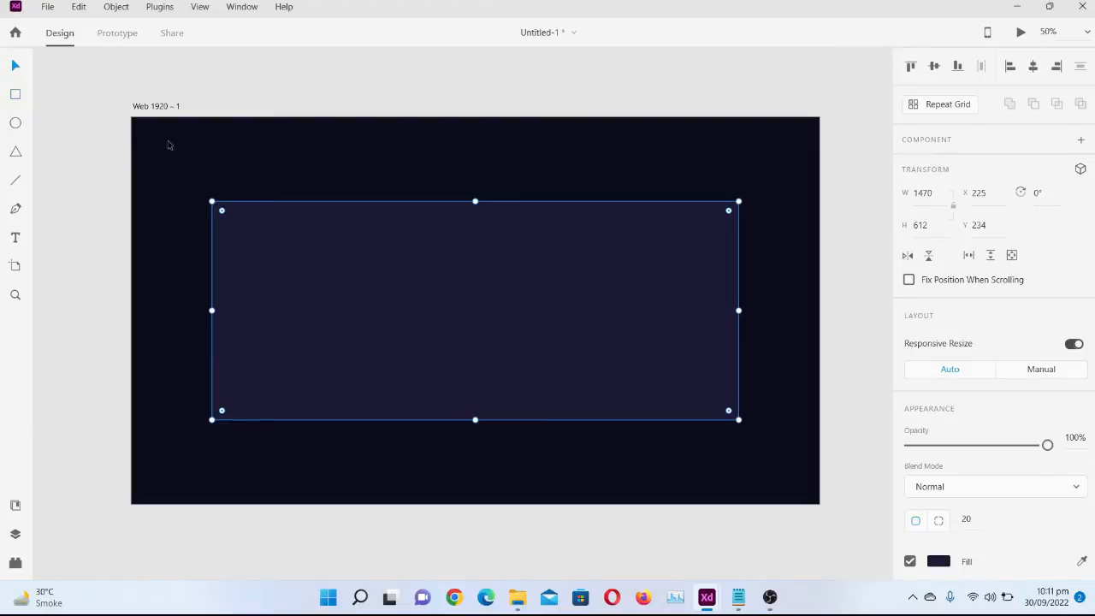
pyautogui.click(350, 473)
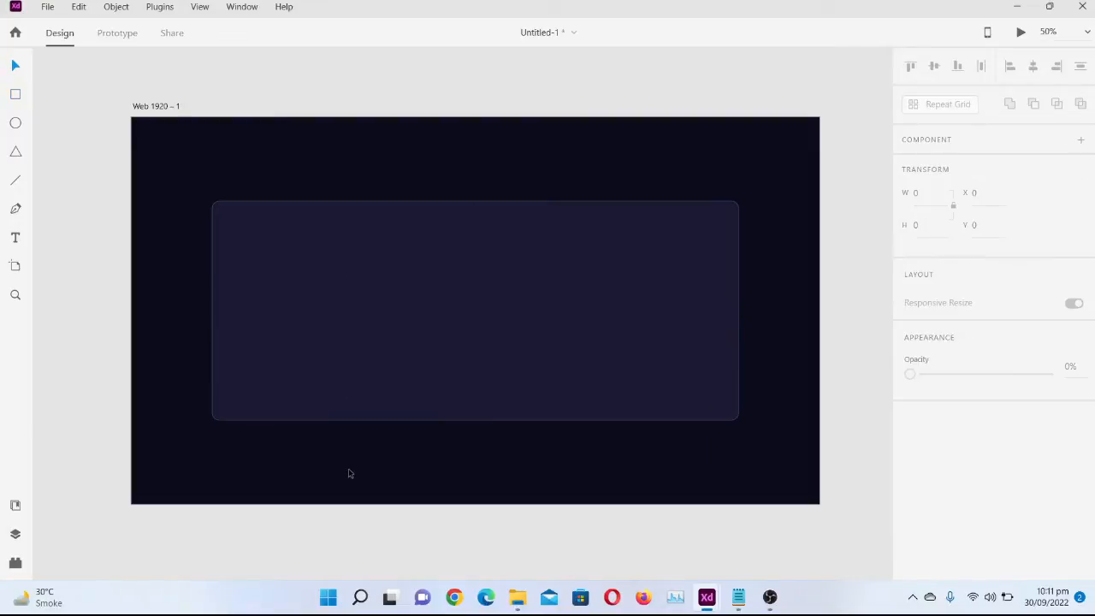
pyautogui.click(420, 376)
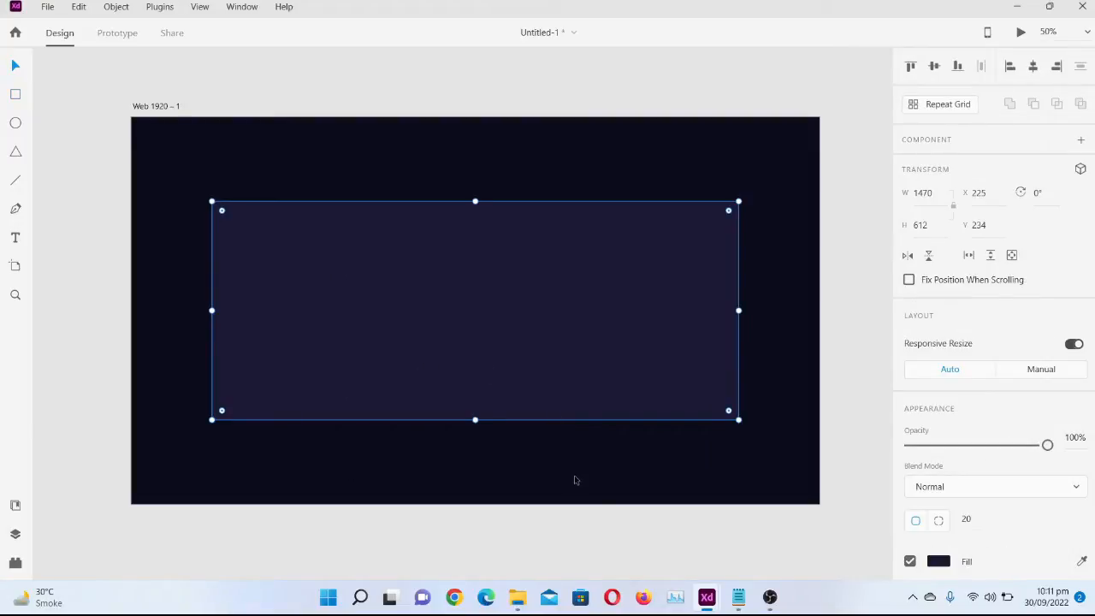
# Copy the black-and-white office photo from Untitled-2 and paste it onto the Web 1920 artboard in Untitled-1
pyautogui.moveTo(701, 607)
pyautogui.click(639, 558)
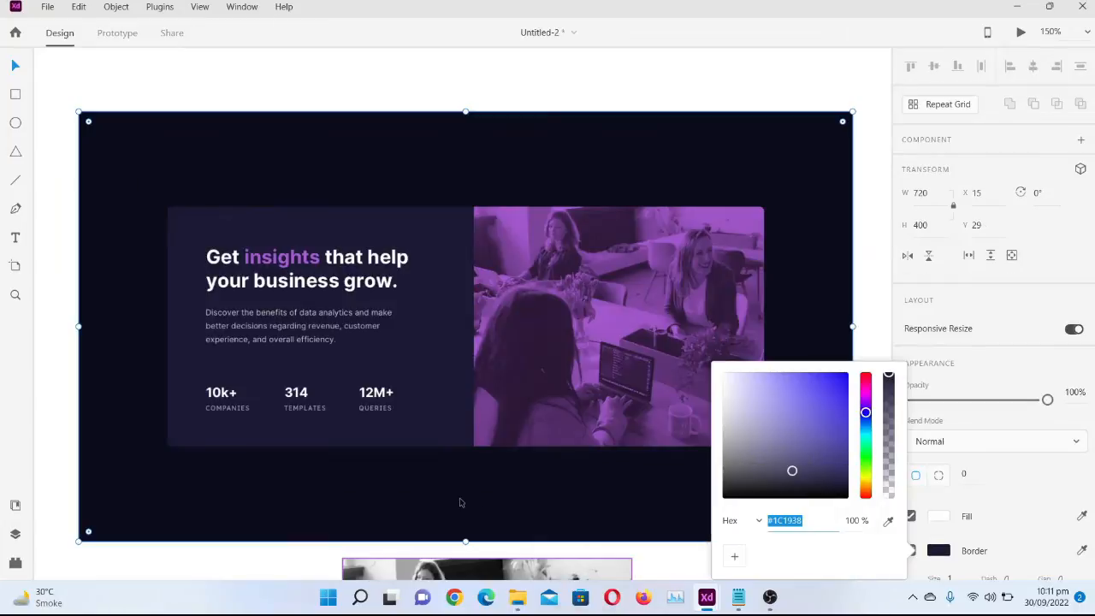
pyautogui.scroll(-5, 459, 502)
pyautogui.click(488, 443)
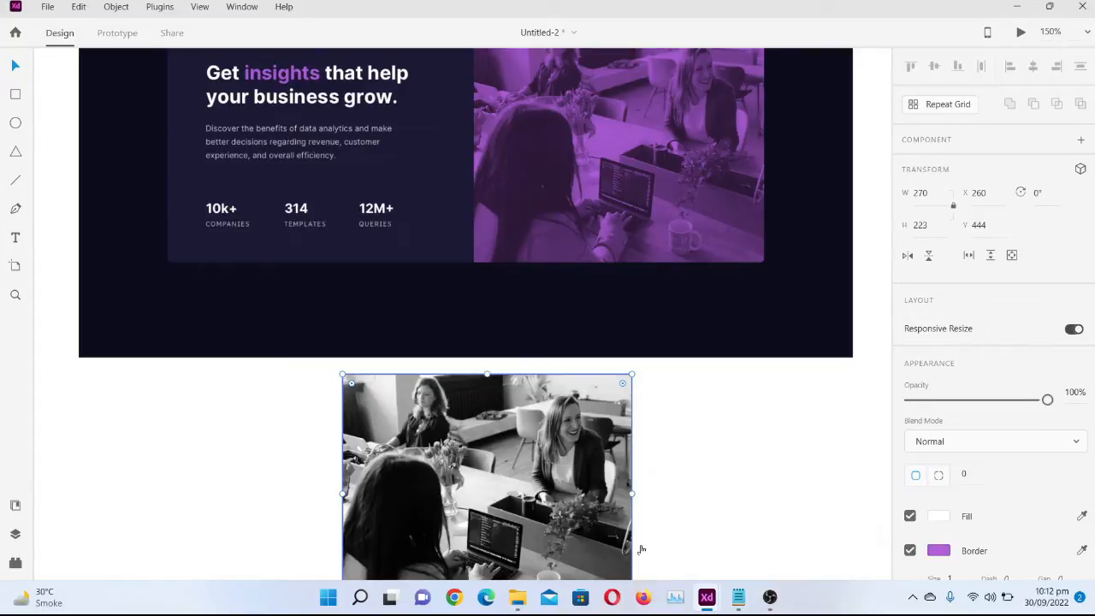
pyautogui.scroll(2, 382, 298)
pyautogui.moveTo(724, 596)
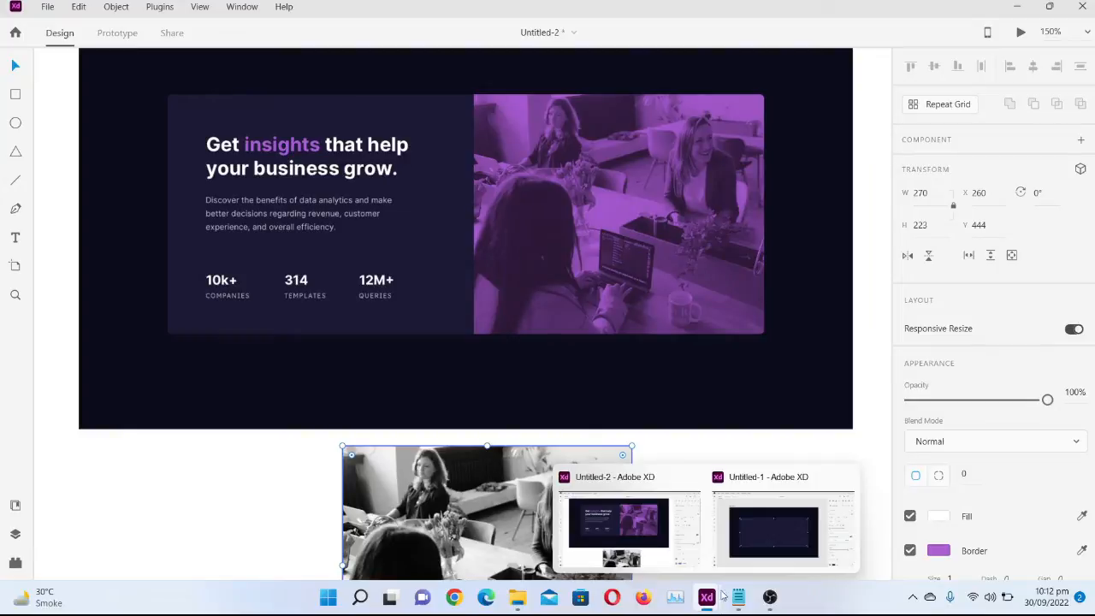
pyautogui.click(758, 532)
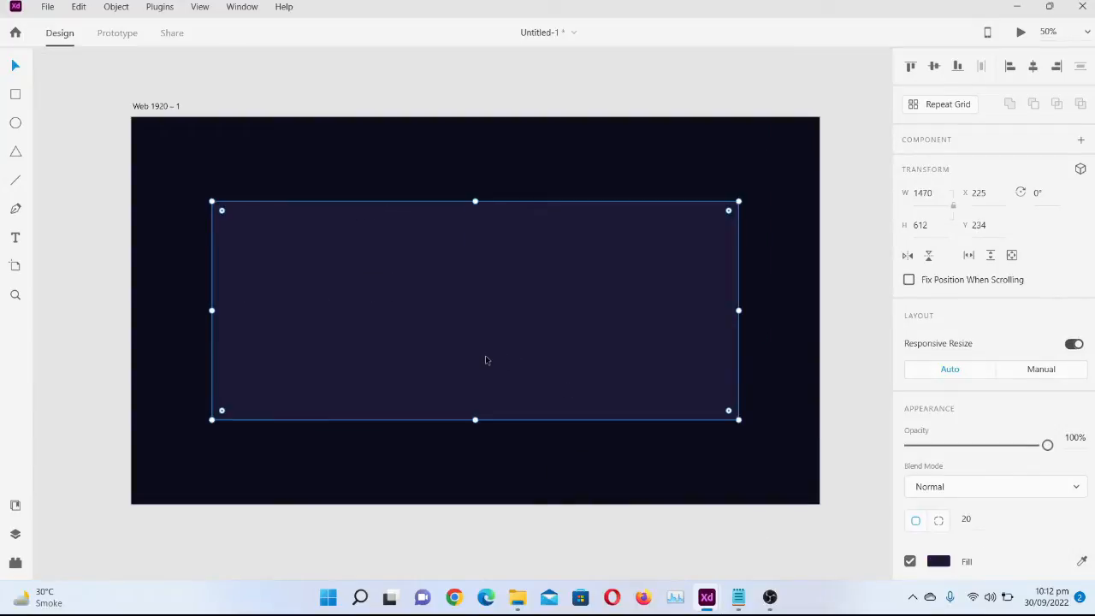
pyautogui.hotkey('ctrl', 'v')
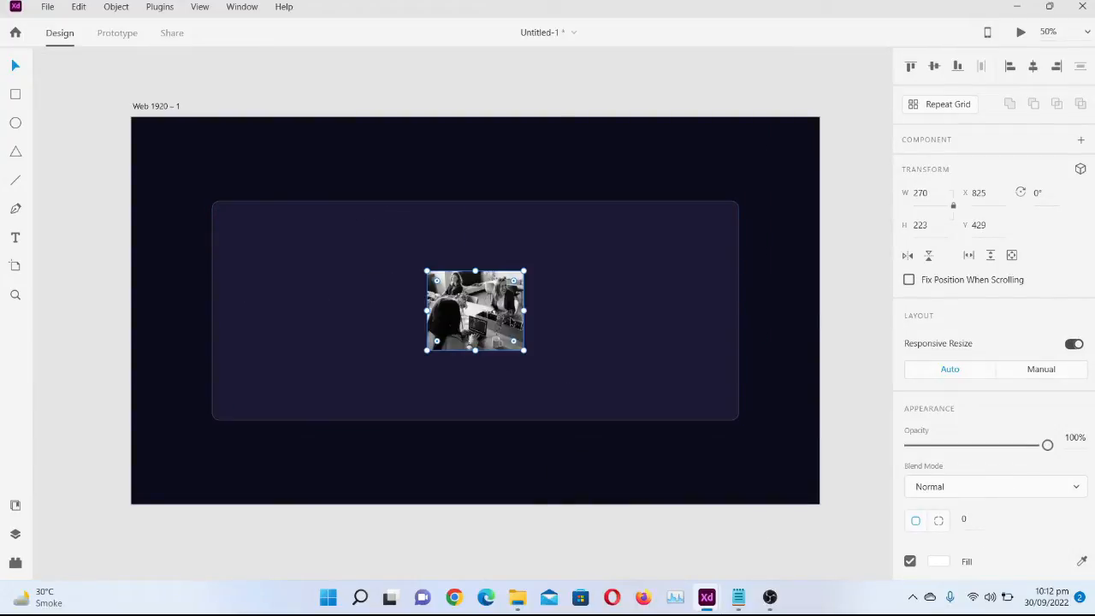
# Scale the photo to about 741 × 612 px and align it with the card's top, right and bottom edges
pyautogui.moveTo(497, 329); pyautogui.dragTo(586, 255)
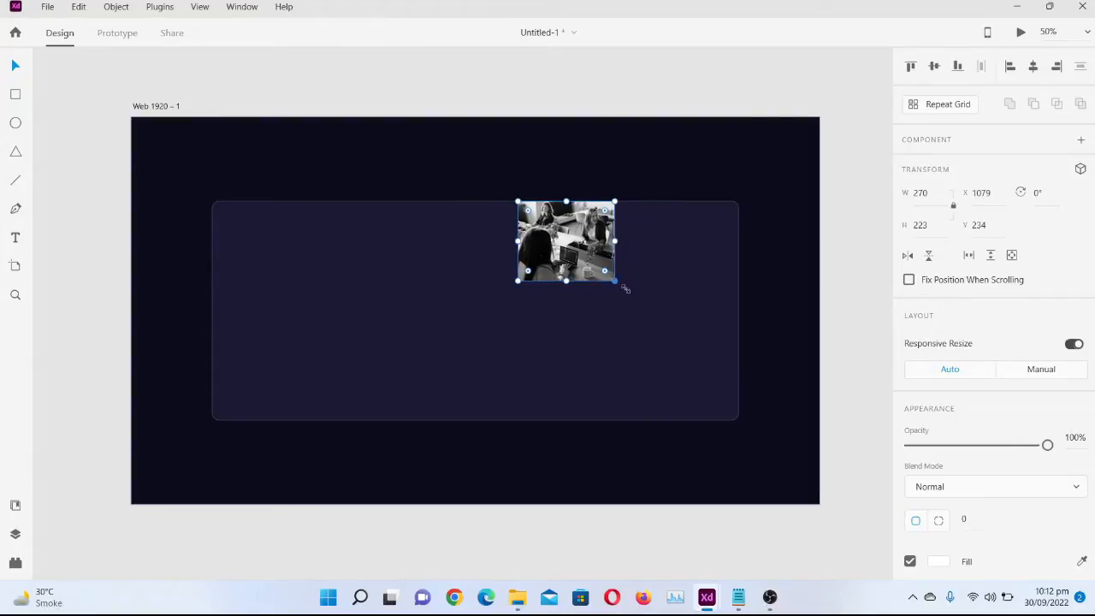
pyautogui.moveTo(625, 289); pyautogui.dragTo(739, 423)
pyautogui.moveTo(669, 343); pyautogui.dragTo(633, 342)
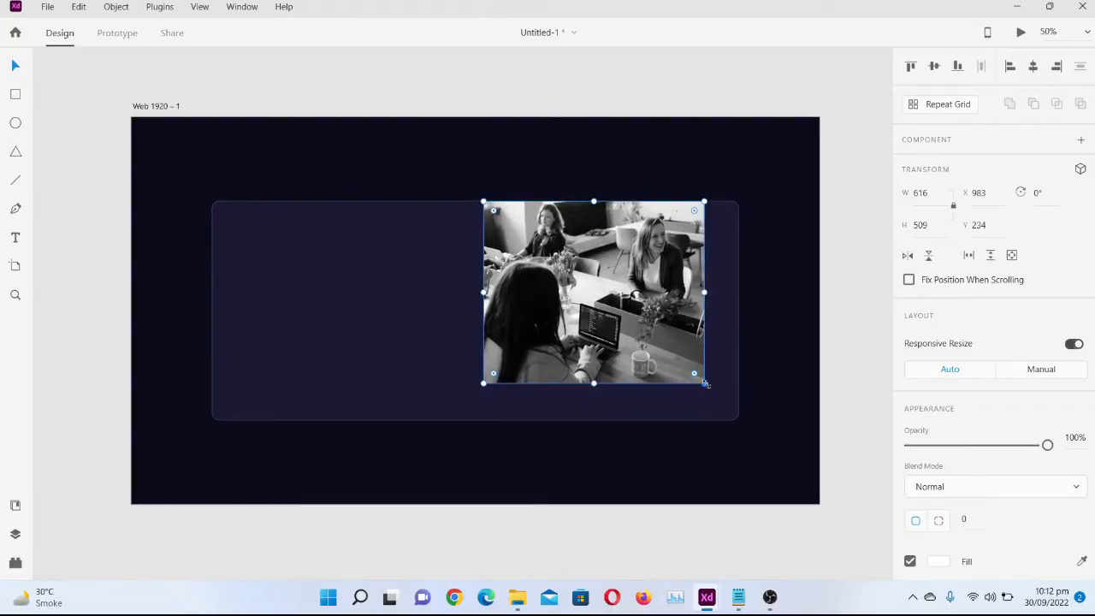
pyautogui.moveTo(705, 386); pyautogui.dragTo(738, 425)
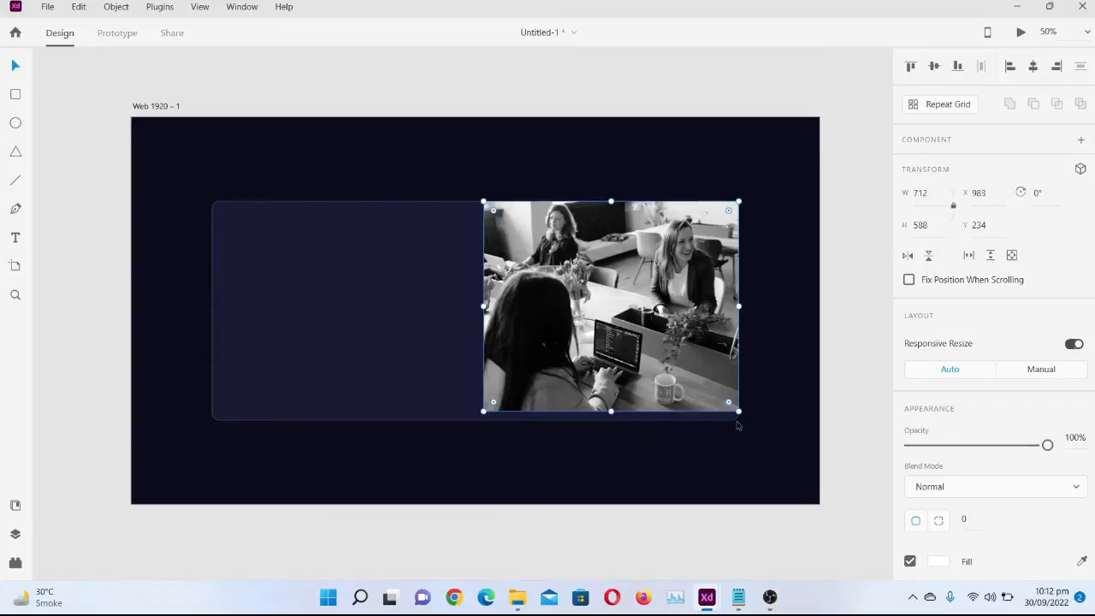
pyautogui.moveTo(670, 379); pyautogui.dragTo(657, 379)
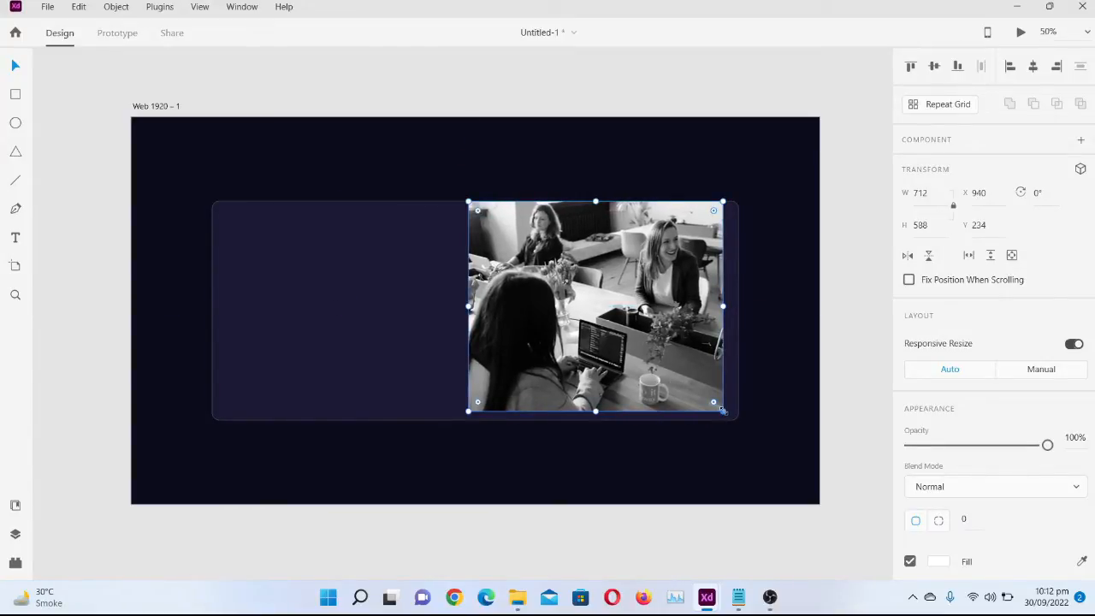
pyautogui.moveTo(723, 411); pyautogui.dragTo(733, 419)
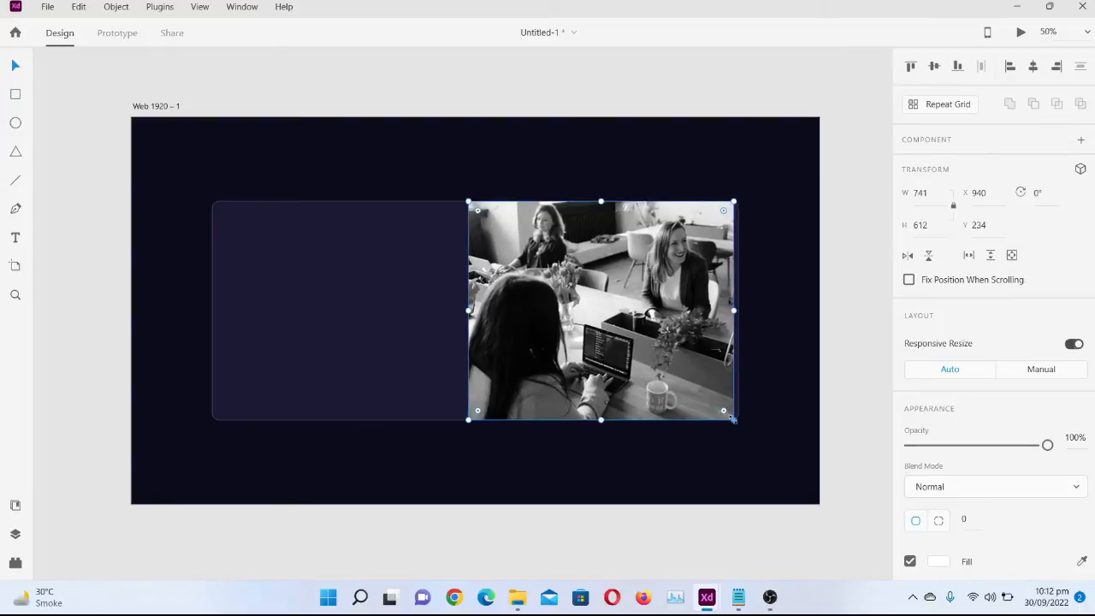
pyautogui.moveTo(638, 353); pyautogui.dragTo(637, 353)
pyautogui.click(615, 490)
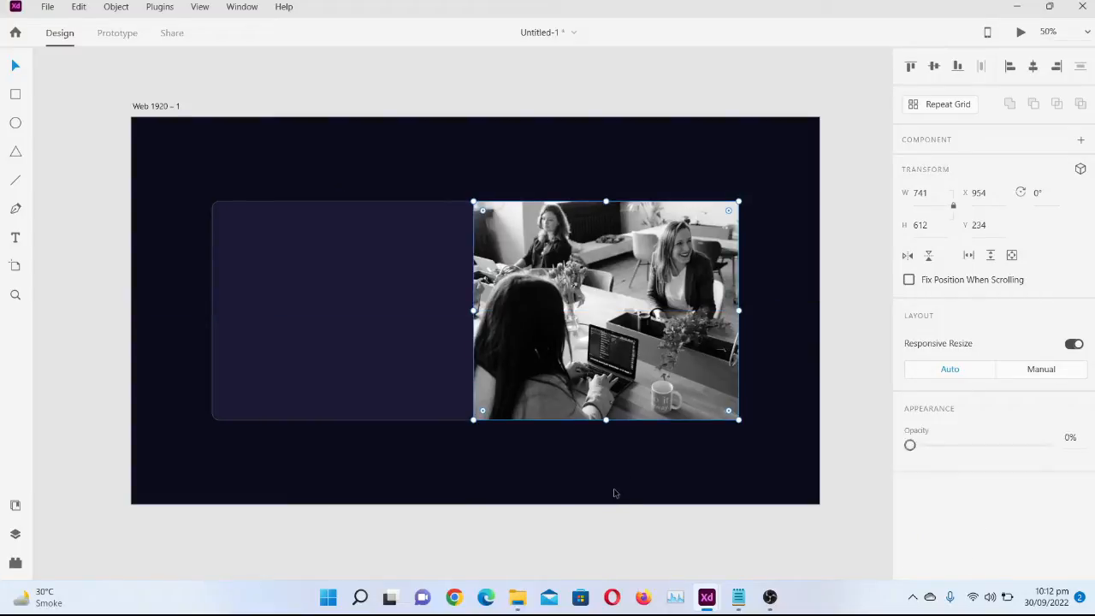
# Round only the photo's top-right and bottom-right corners with a radius of 20
pyautogui.click(668, 341)
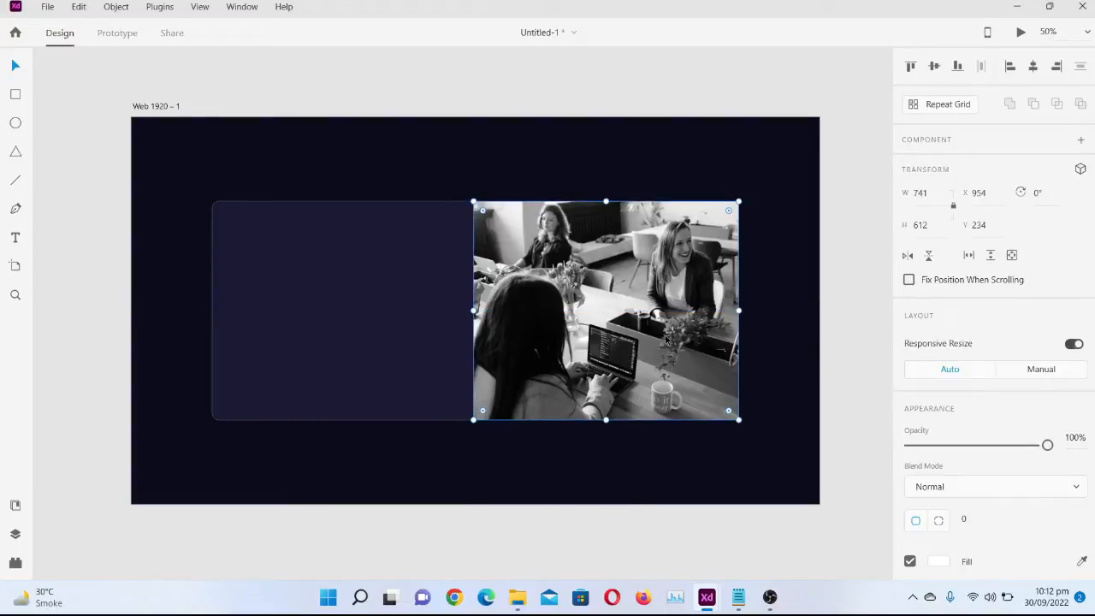
pyautogui.click(937, 521)
pyautogui.click(1001, 521)
pyautogui.write('20')
pyautogui.click(1034, 519)
pyautogui.write('20')
pyautogui.click(790, 457)
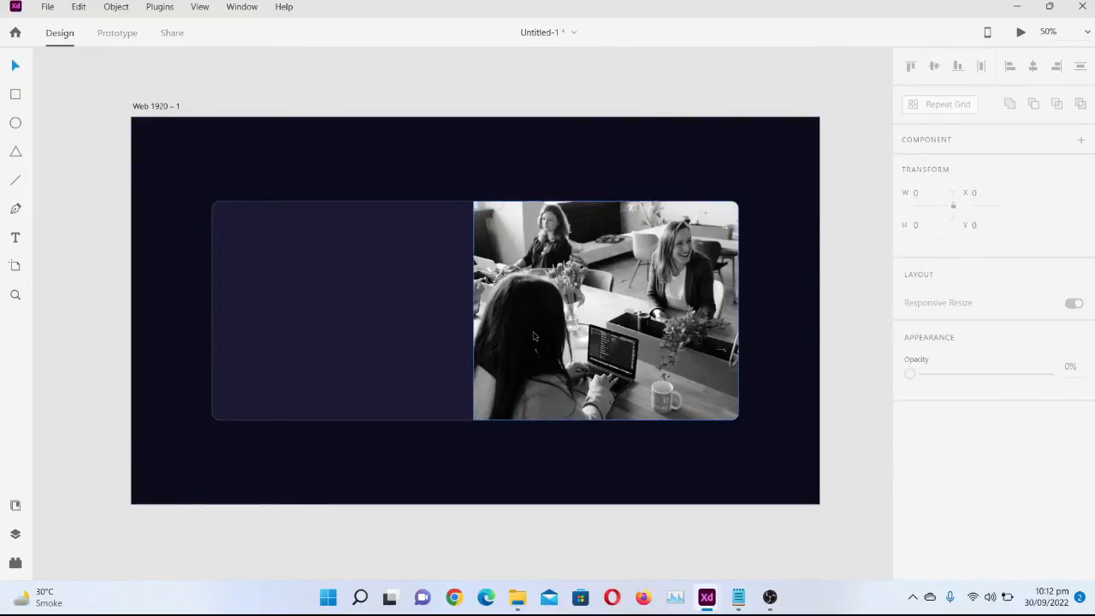
# Copy the heading "Get insights that help your business grow." from Notepad and place it as text in the card's upper-left area in Adobe XD
pyautogui.click(337, 274)
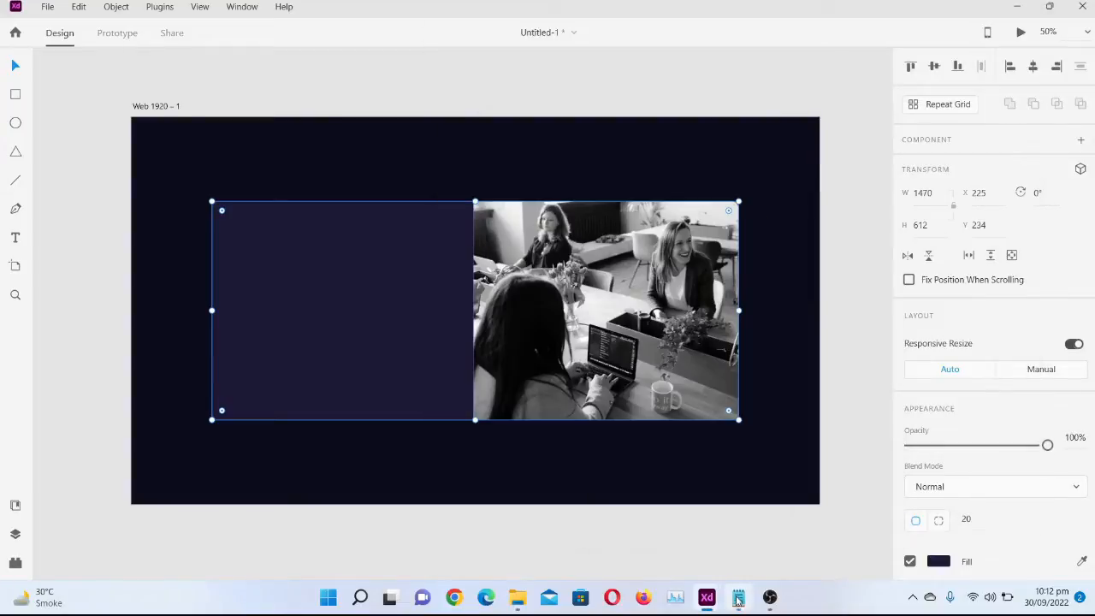
pyautogui.click(701, 531)
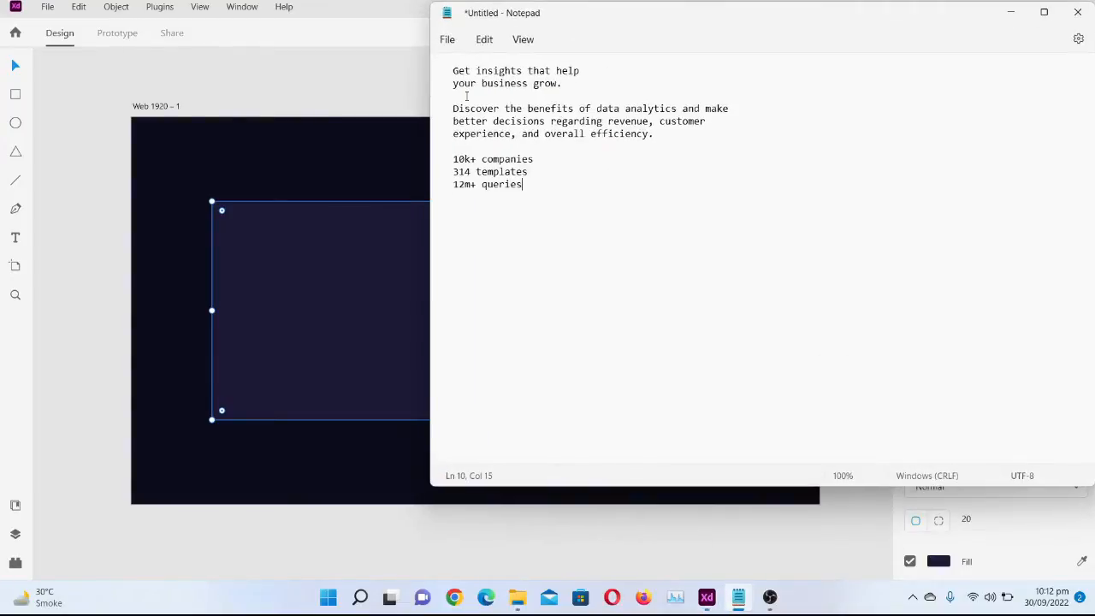
pyautogui.moveTo(455, 73); pyautogui.dragTo(569, 88)
pyautogui.hotkey('ctrl', 'c')
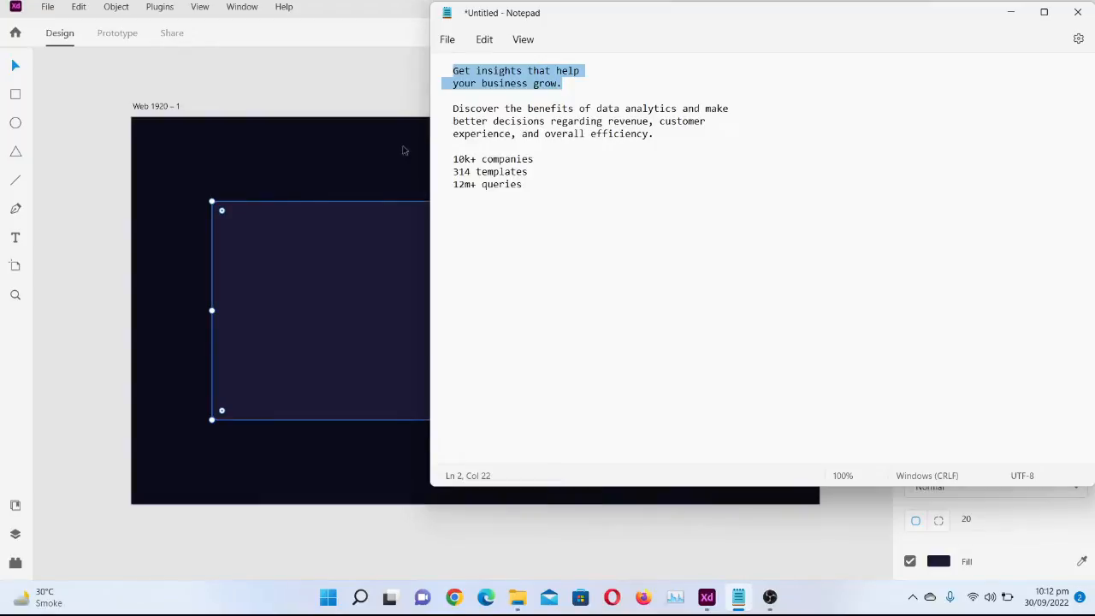
pyautogui.click(272, 229)
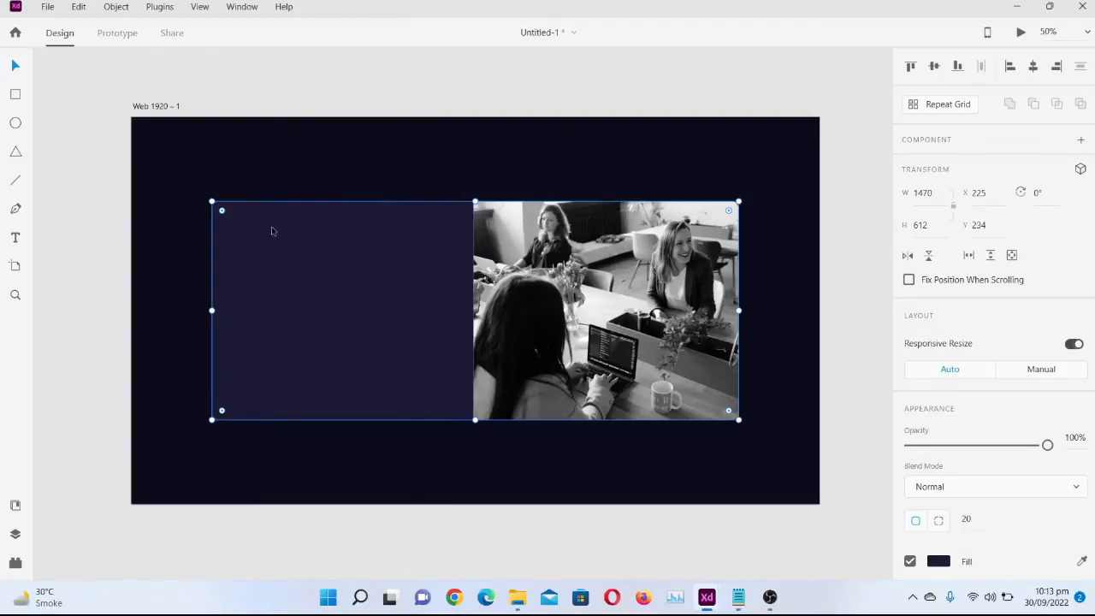
pyautogui.click(16, 237)
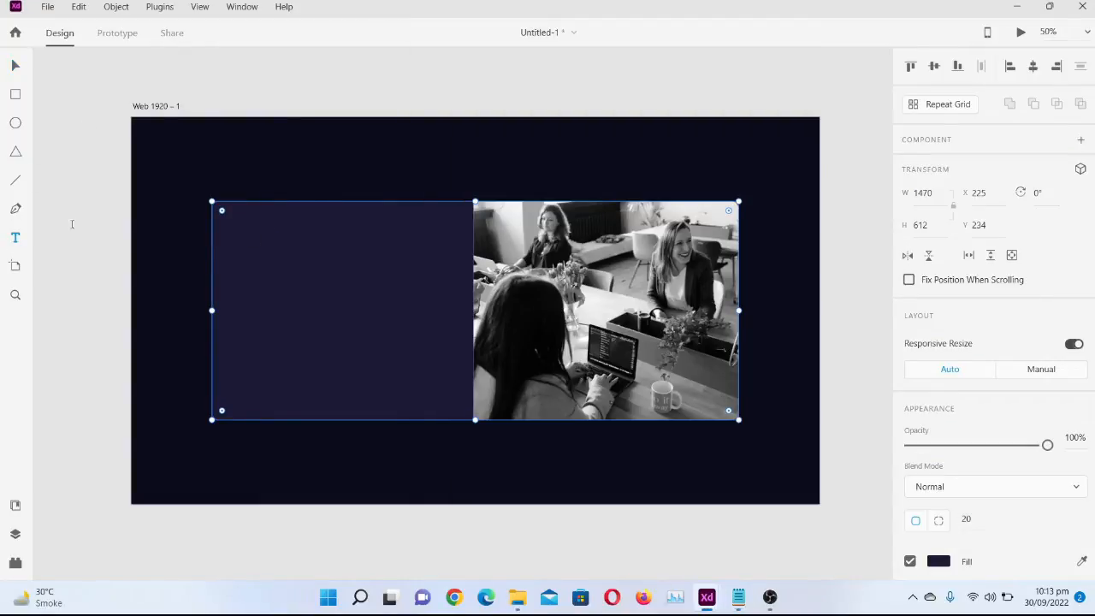
pyautogui.click(243, 235)
pyautogui.hotkey('ctrl', 'v')
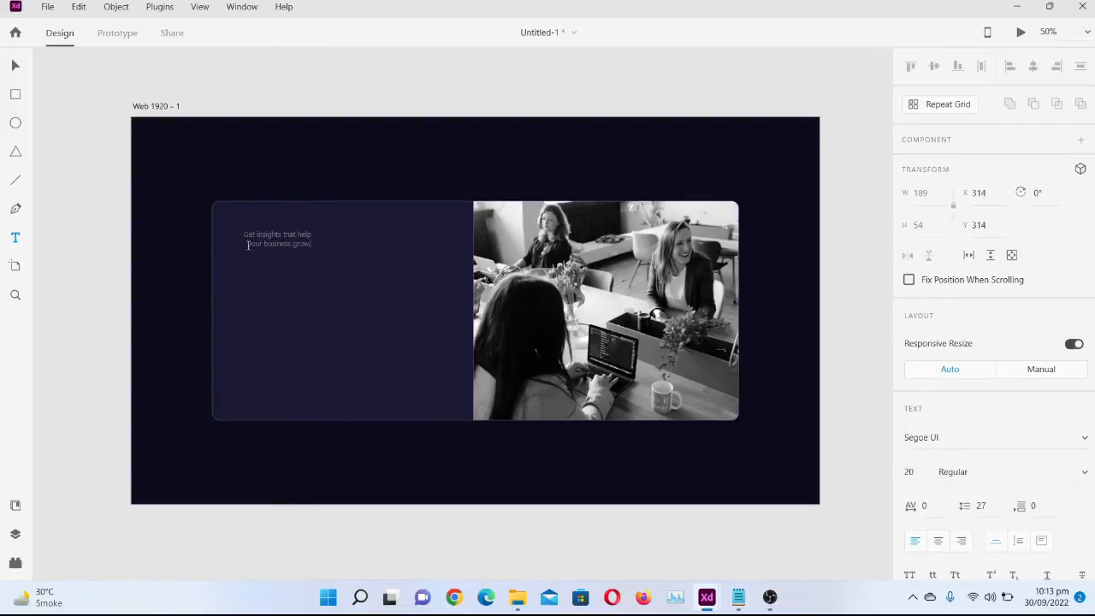
pyautogui.press('BackSpace')
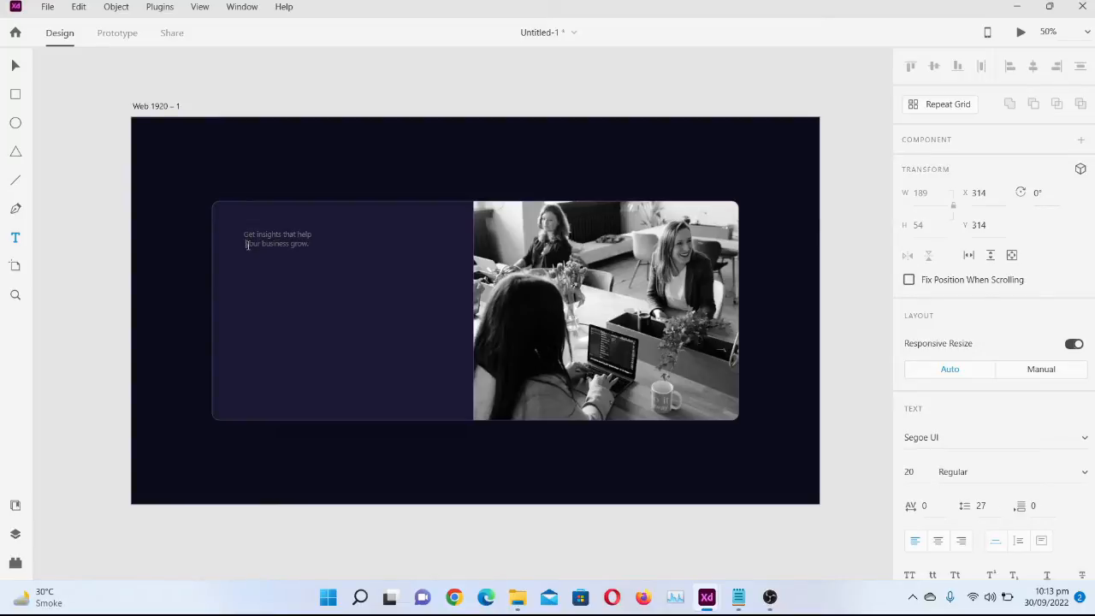
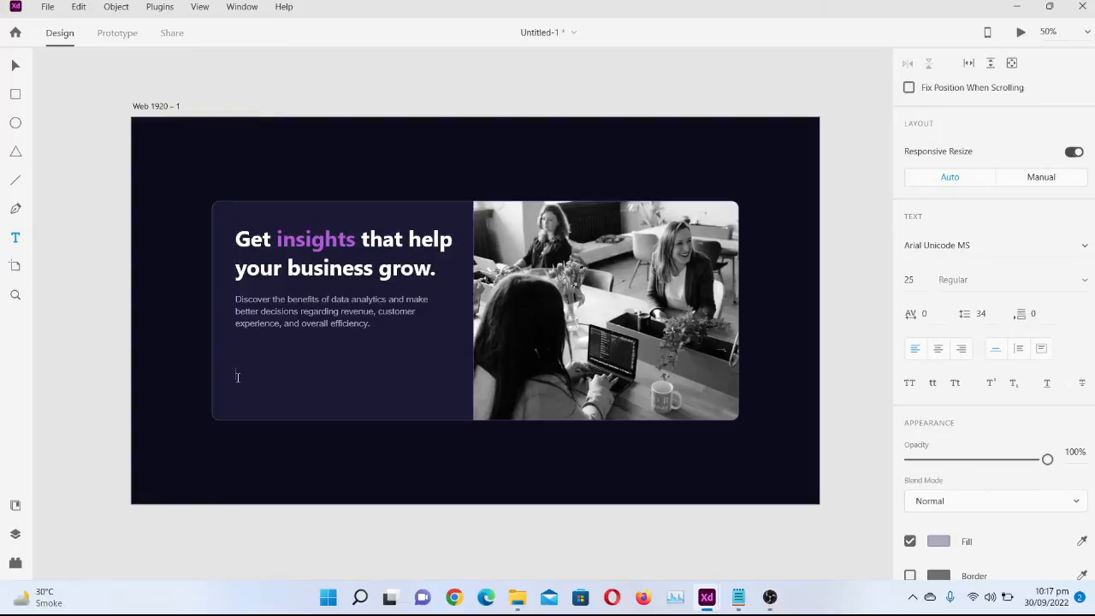
pyautogui.write('10k+ companies')
pyautogui.click(257, 374)
pyautogui.press('Return')
pyautogui.moveTo(707, 597)
pyautogui.moveTo(634, 545)
pyautogui.moveTo(236, 374); pyautogui.dragTo(291, 384)
pyautogui.hotkey('ctrl', 'c')
pyautogui.press('BackSpace')
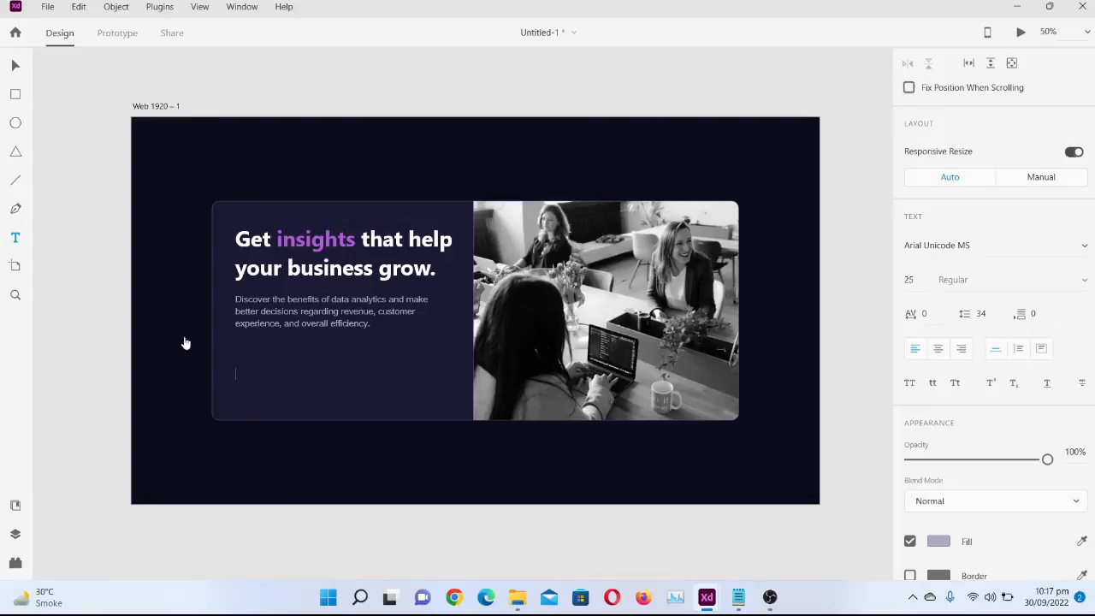
# Paste the copied text as a new text object below the description paragraph and split it into two lines, "10k+" and "companies"
pyautogui.click(15, 240)
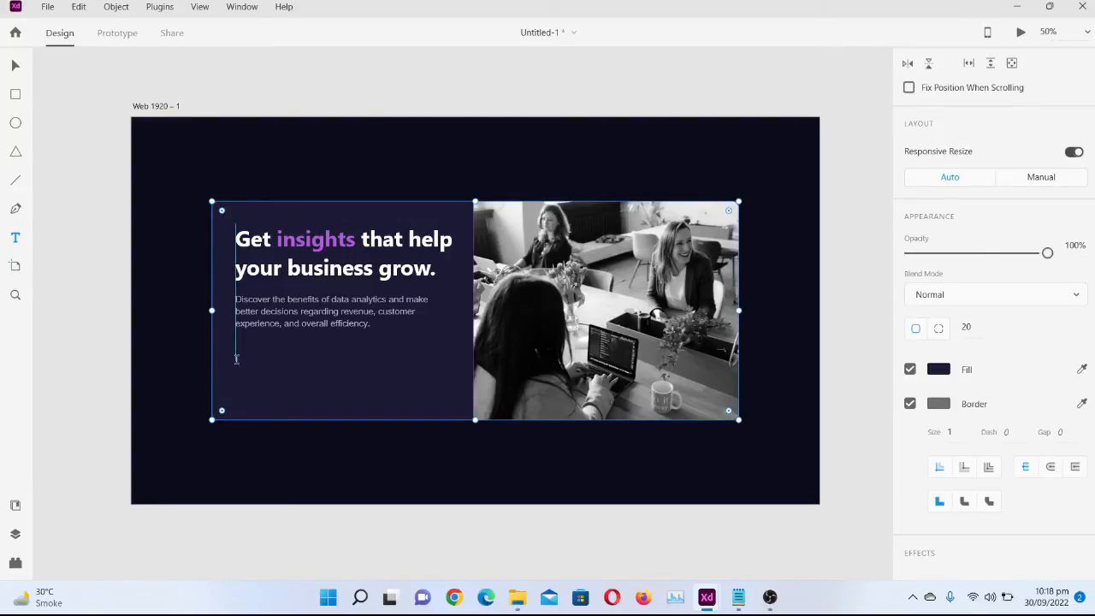
pyautogui.click(236, 359)
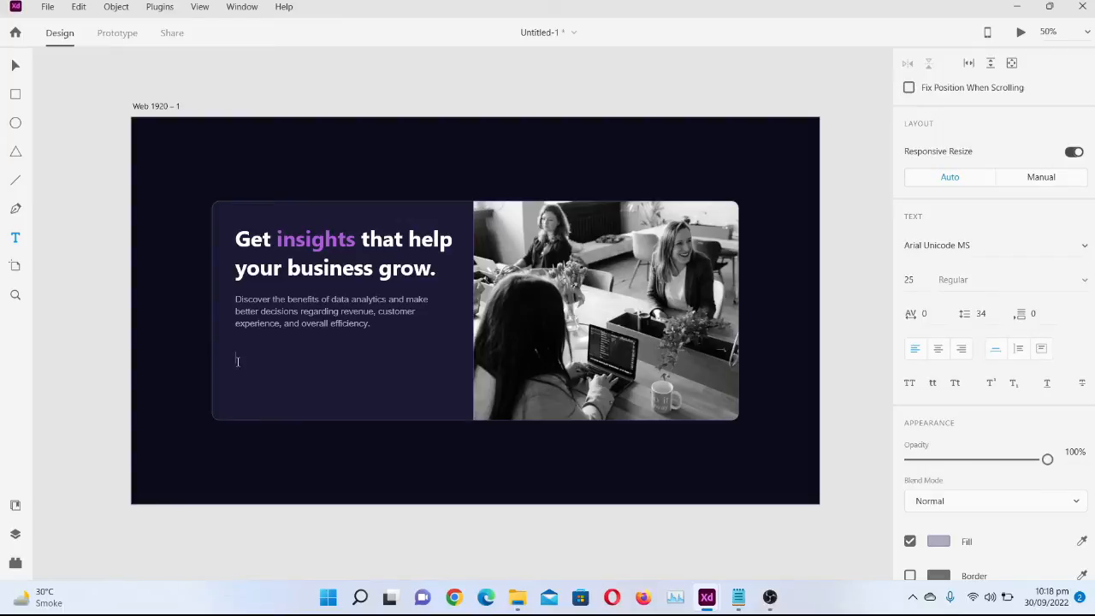
pyautogui.hotkey('ctrl', 'v')
pyautogui.click(258, 360)
pyautogui.press('Return')
# Set the font size of the "10k+" line to 40
pyautogui.moveTo(236, 358); pyautogui.dragTo(262, 359)
pyautogui.click(917, 278)
pyautogui.write('3')
pyautogui.press('Return')
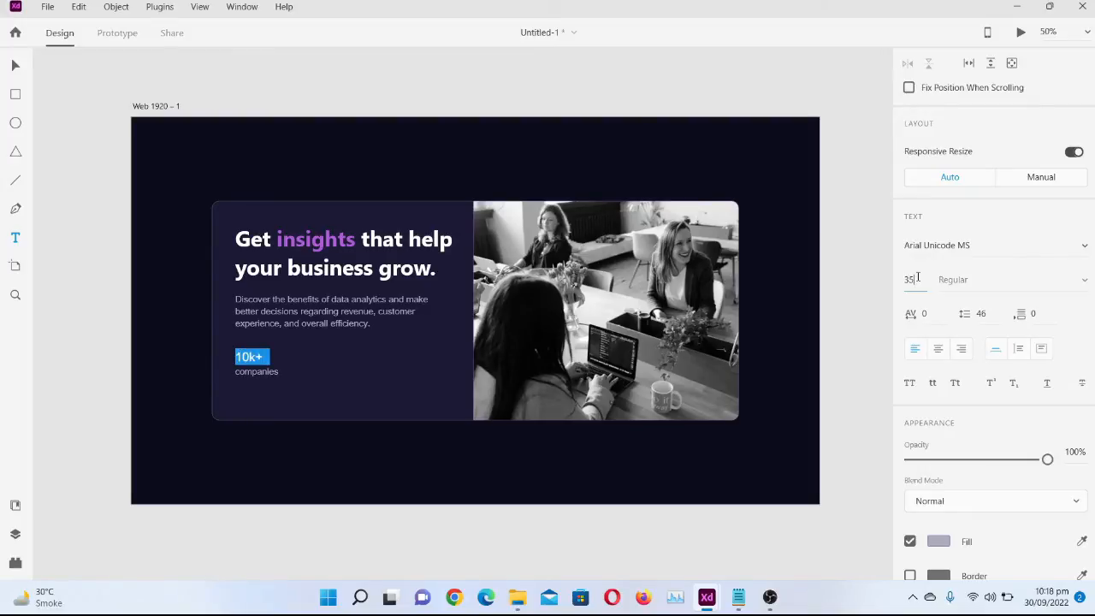
pyautogui.click(917, 277)
pyautogui.write('40')
pyautogui.press('Return')
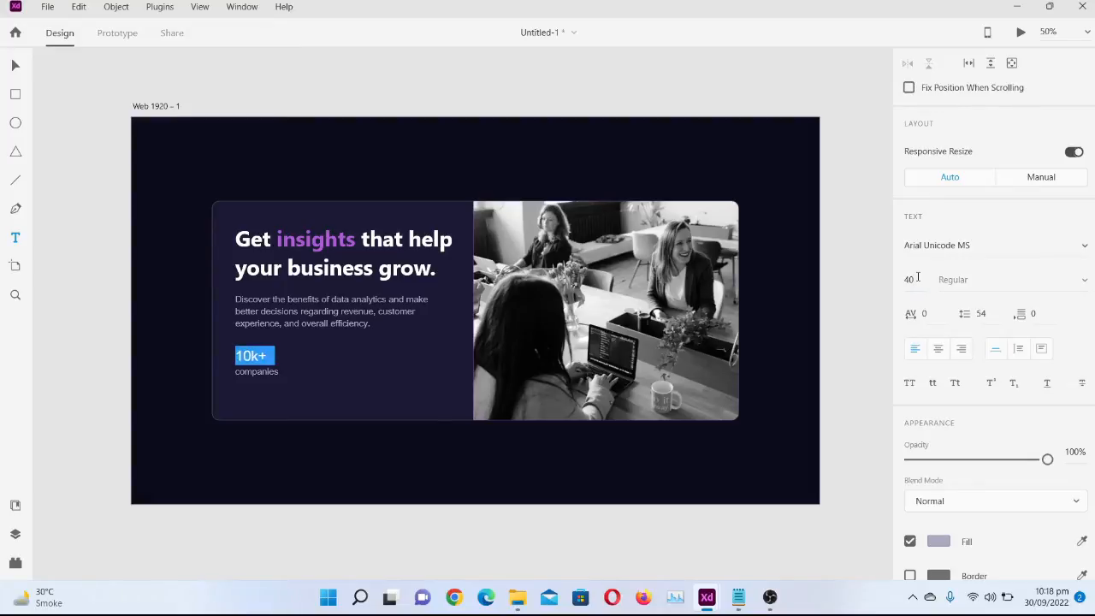
pyautogui.press('Escape')
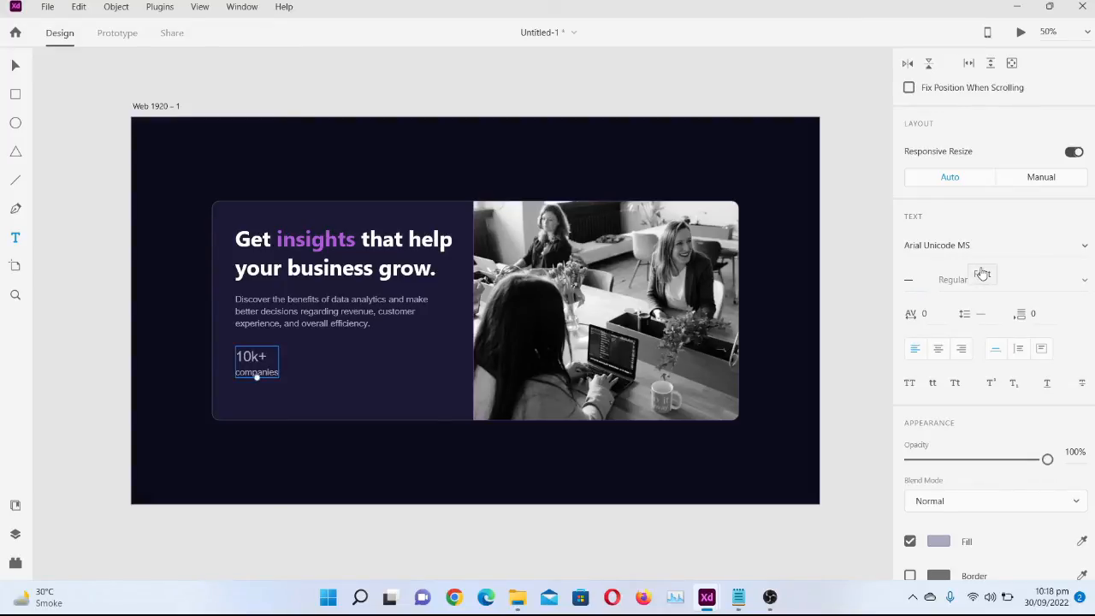
# Check the card heading's font and apply the same font, Segoe UI, to the "10k+" line
pyautogui.doubleClick(389, 244)
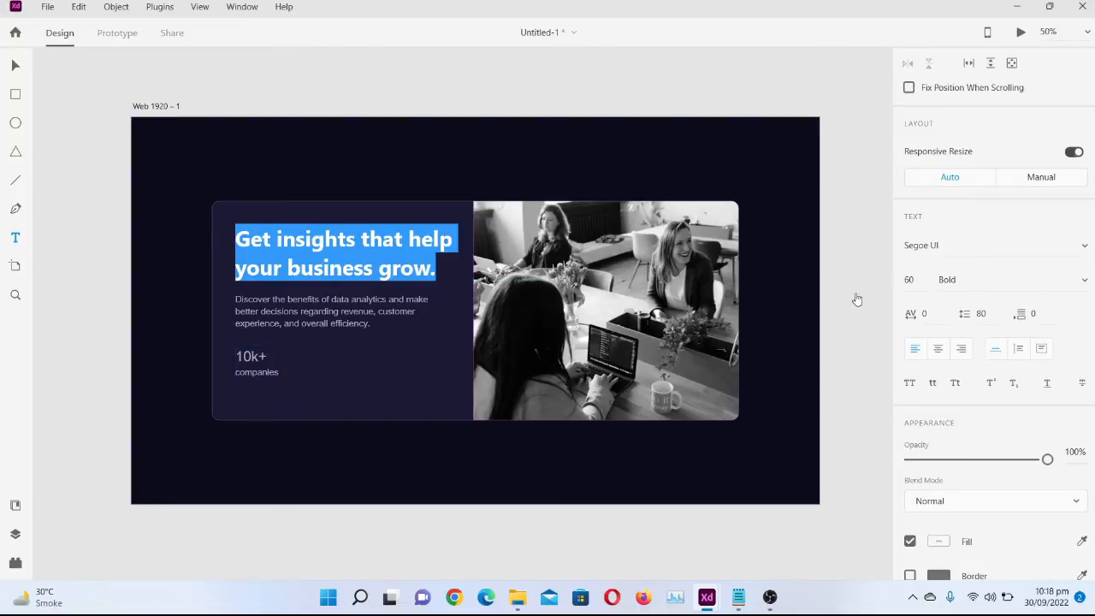
pyautogui.click(941, 245)
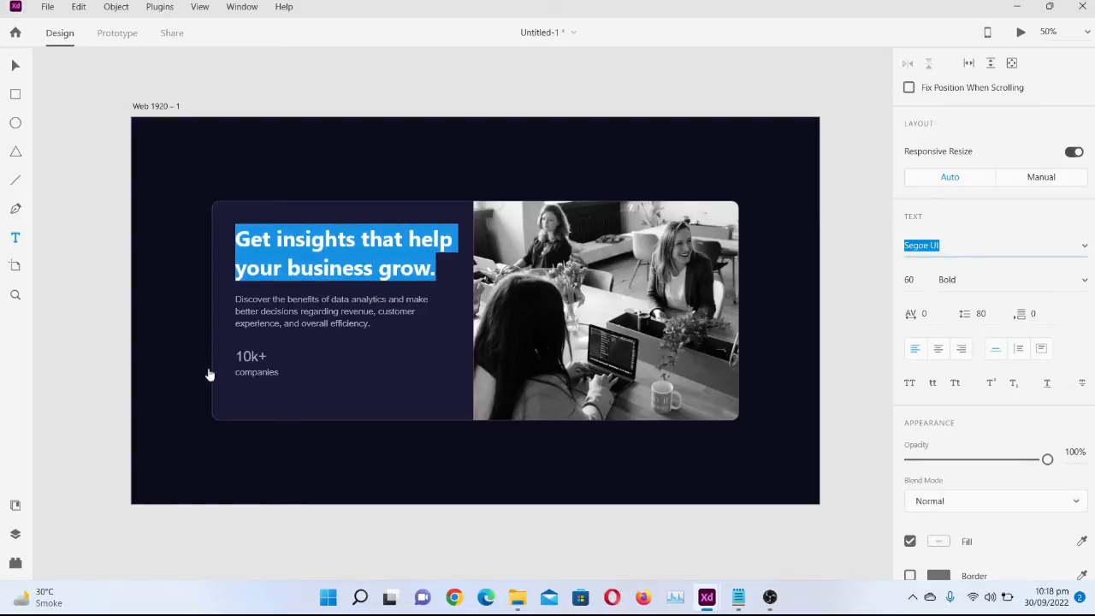
pyautogui.click(243, 356)
pyautogui.click(243, 356)
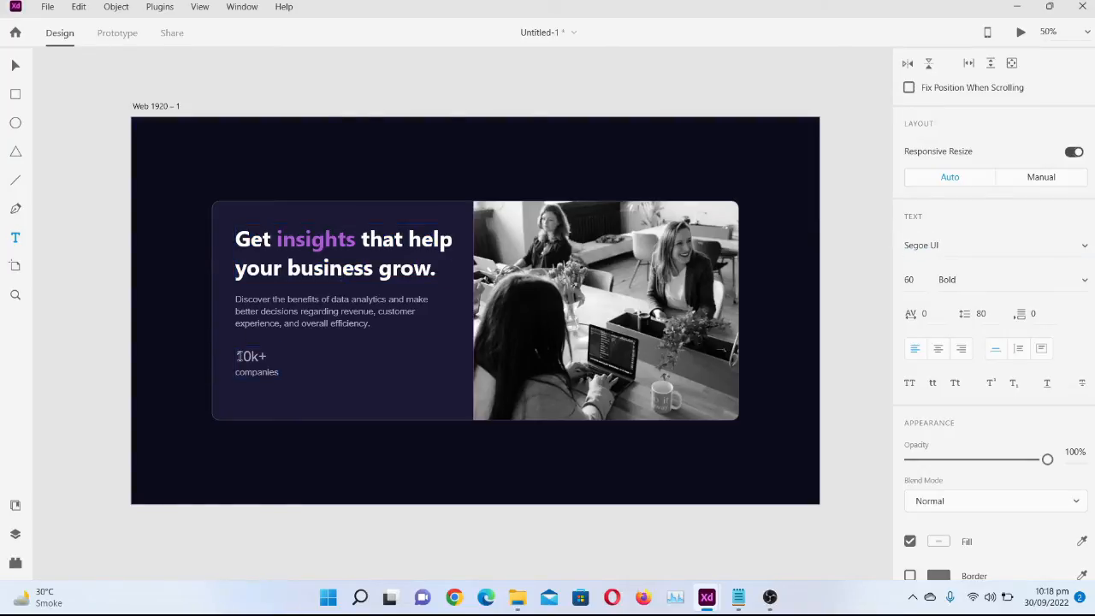
pyautogui.click(243, 355)
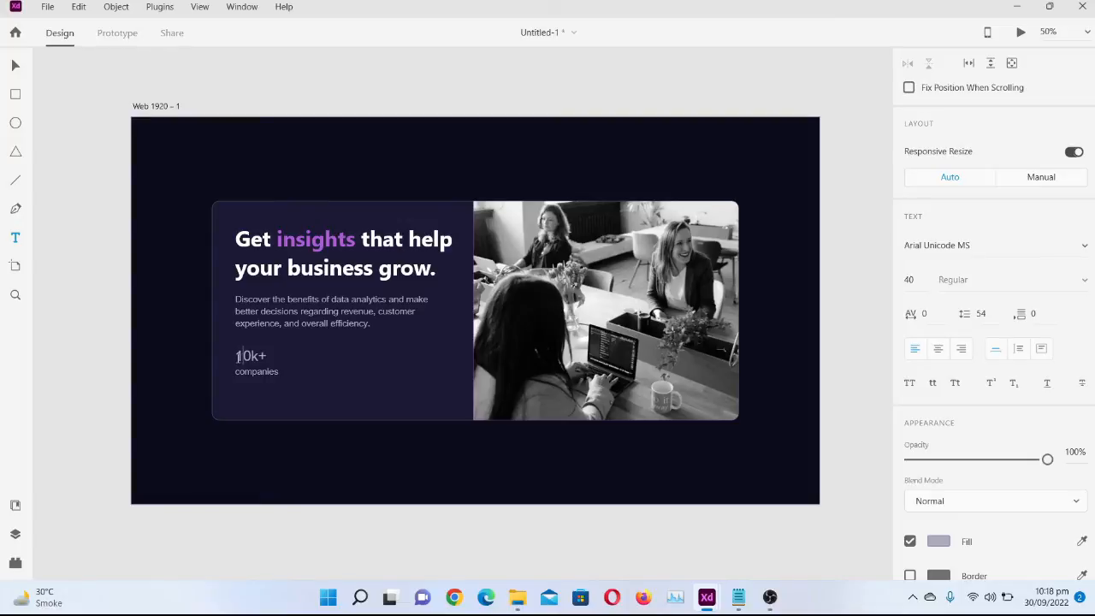
pyautogui.moveTo(238, 356); pyautogui.dragTo(268, 357)
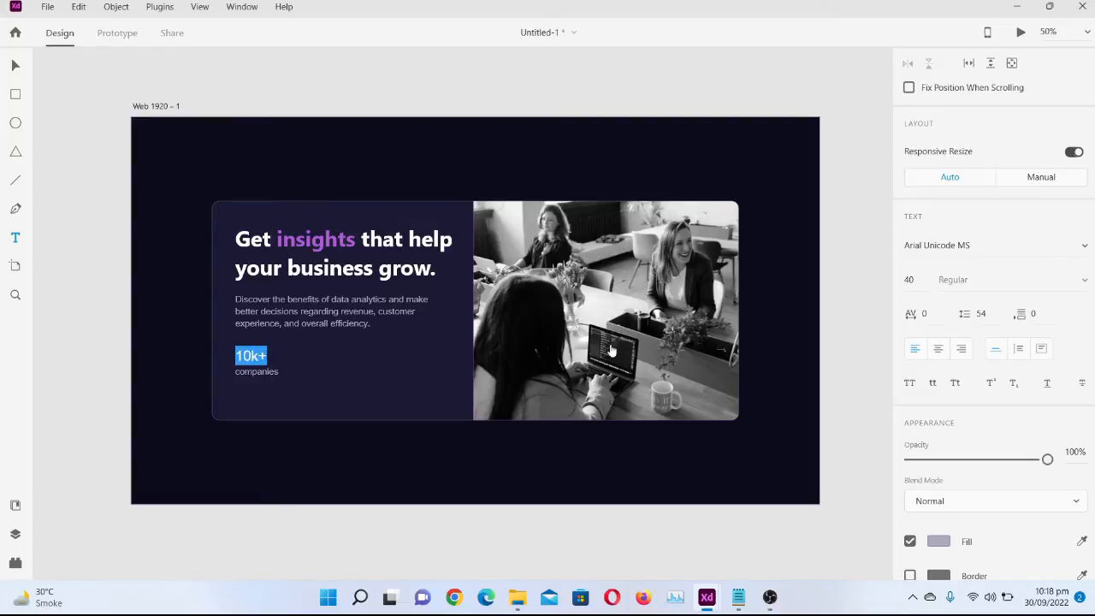
pyautogui.click(994, 240)
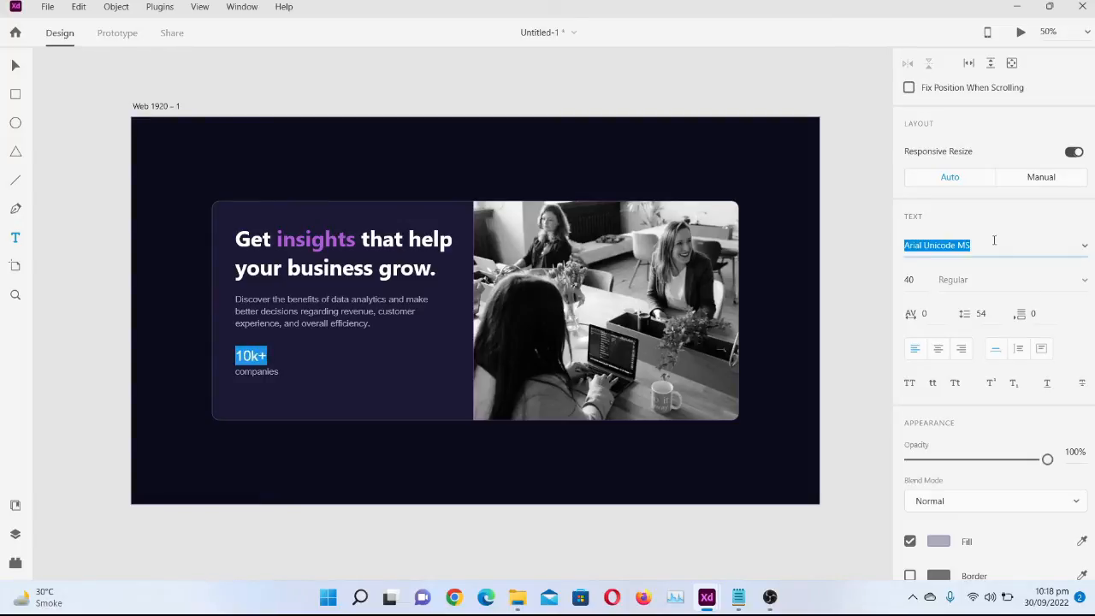
pyautogui.write('Segoe UI')
pyautogui.press('Return')
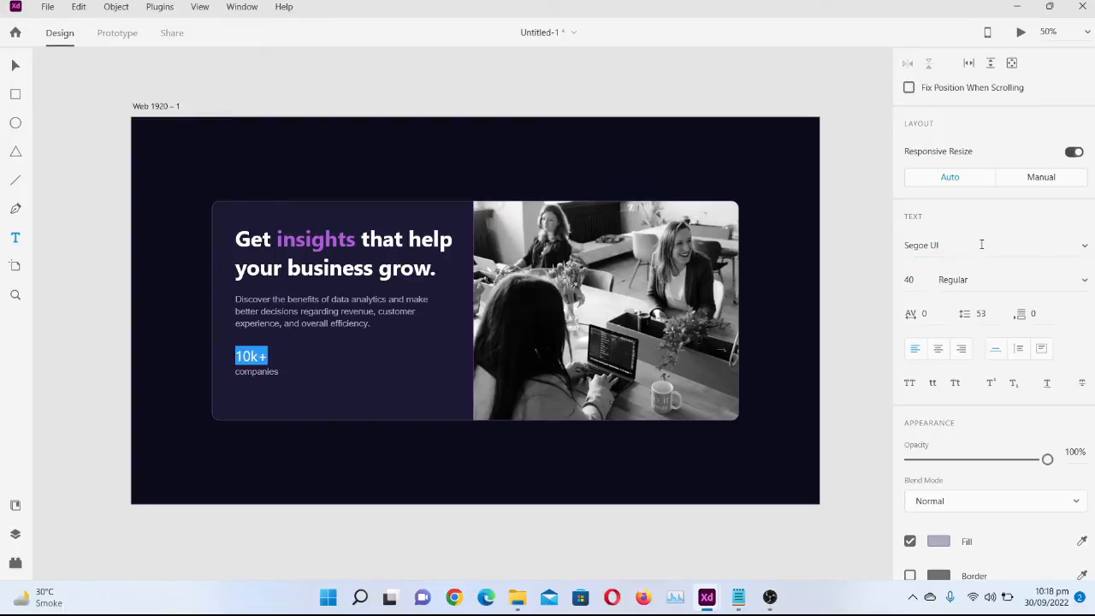
# Set the font weight of the "10k+" line to Bold
pyautogui.click(979, 252)
pyautogui.click(993, 274)
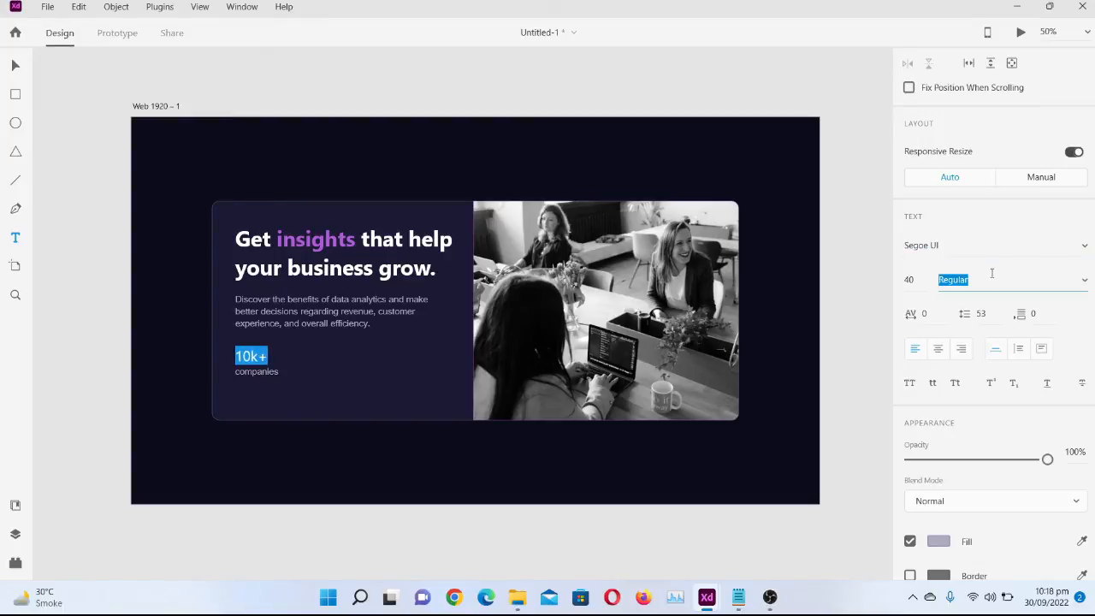
pyautogui.click(1015, 279)
pyautogui.click(1084, 286)
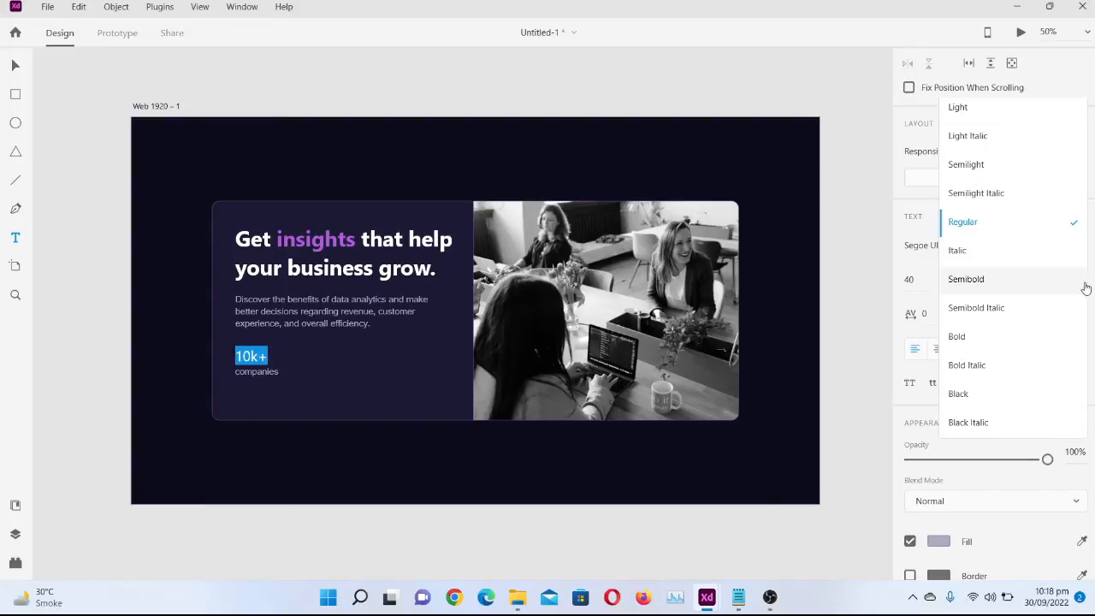
pyautogui.click(961, 337)
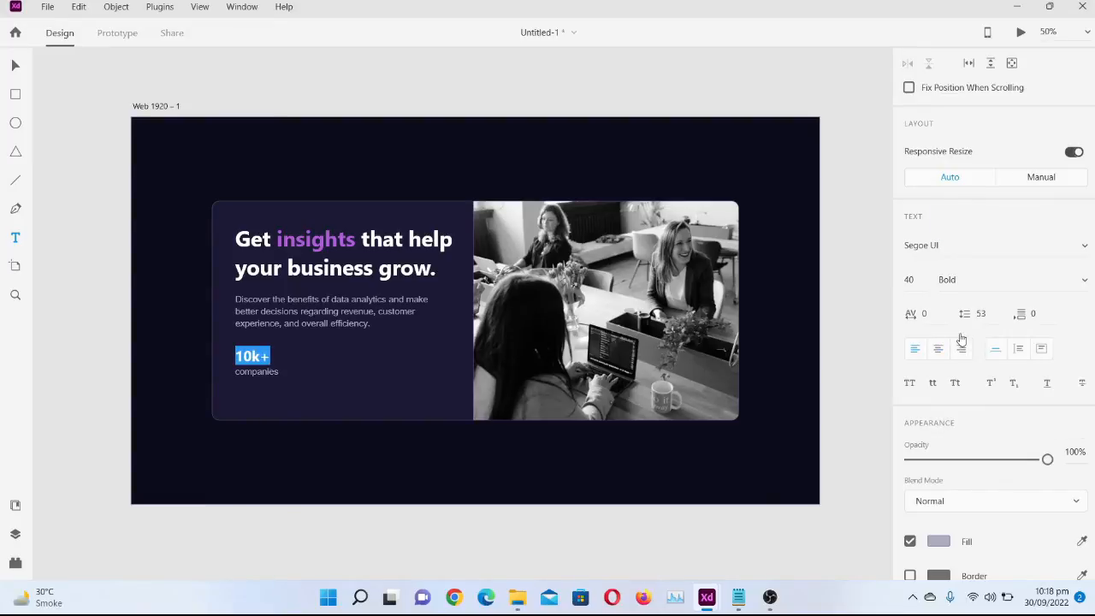
# Fill the "10k+" text with the white sampled from the card heading
pyautogui.click(281, 370)
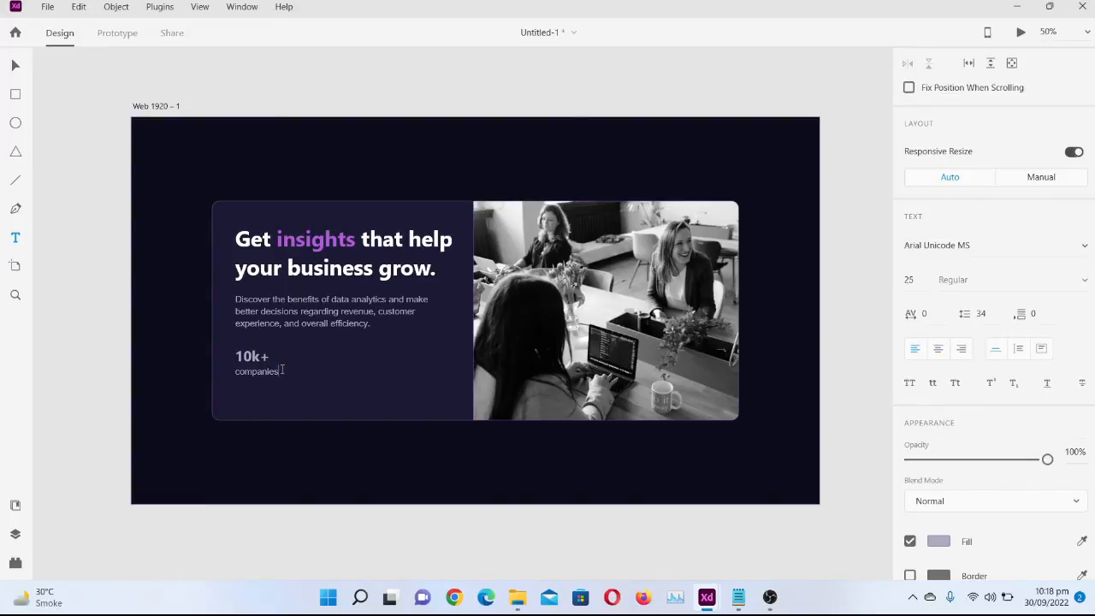
pyautogui.moveTo(237, 356); pyautogui.dragTo(272, 356)
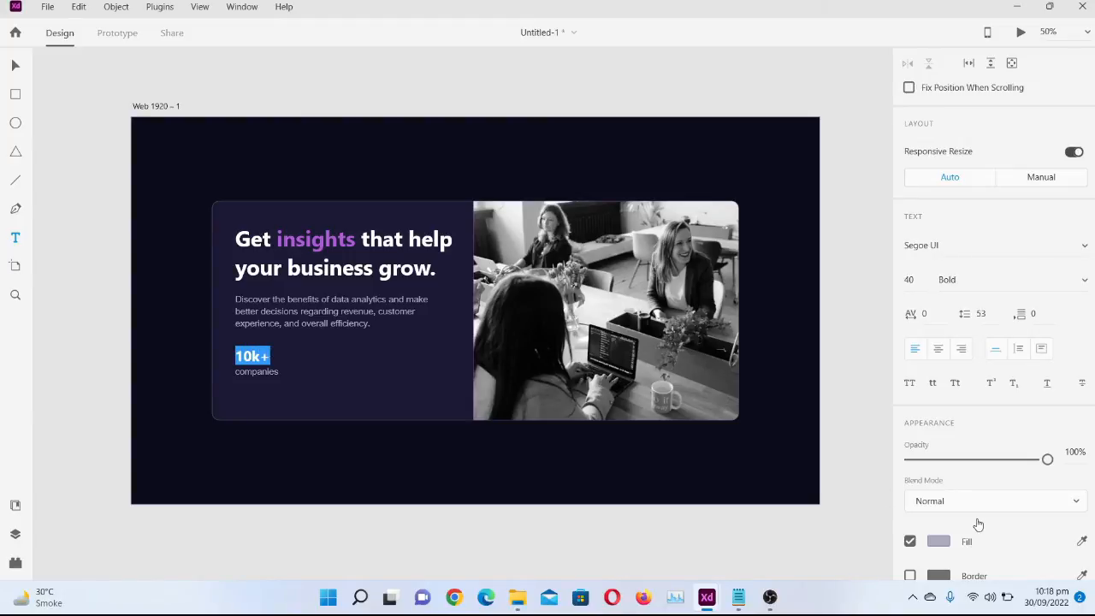
pyautogui.click(939, 542)
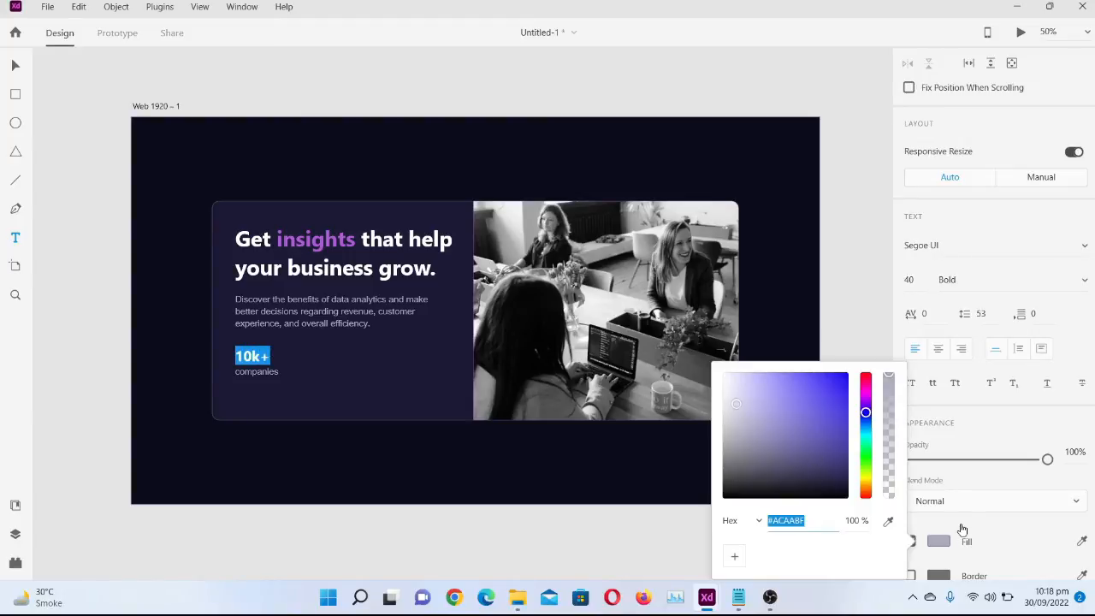
pyautogui.click(1075, 544)
pyautogui.click(1080, 543)
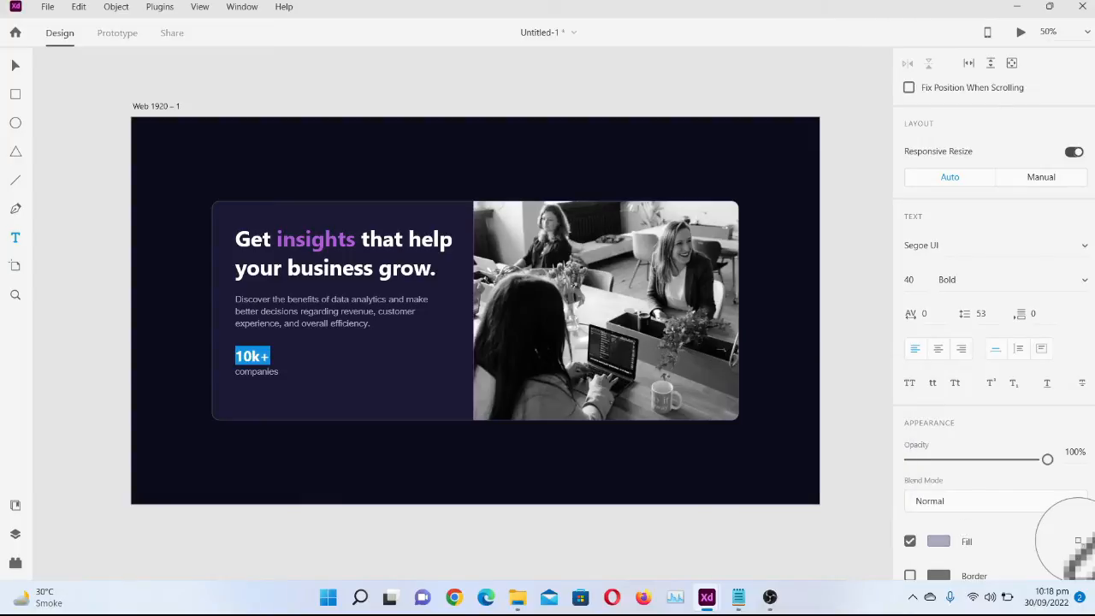
pyautogui.click(1077, 540)
pyautogui.click(1078, 542)
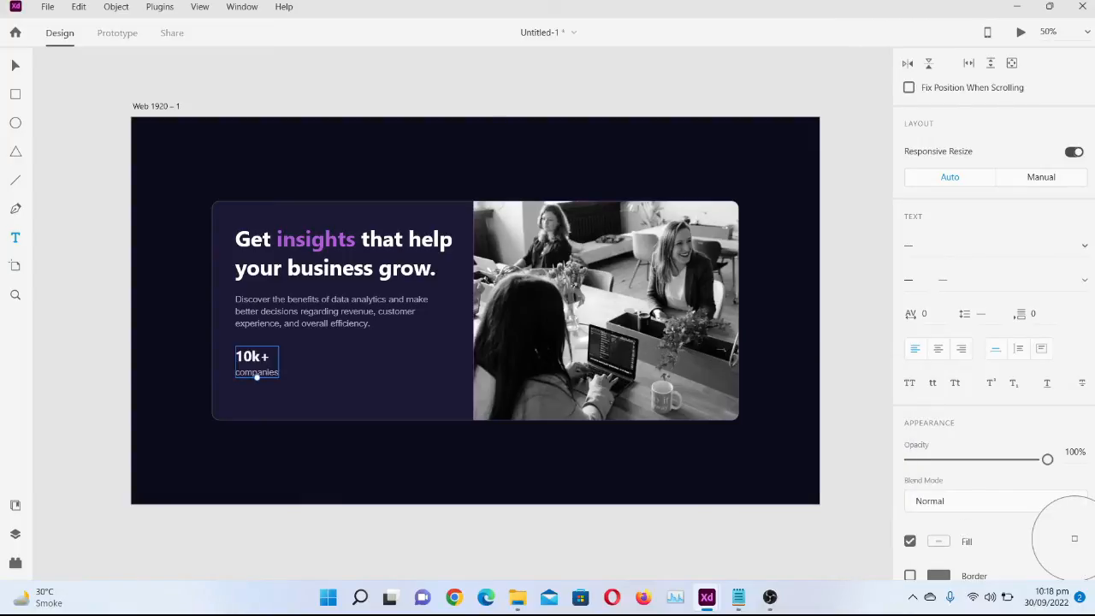
pyautogui.click(410, 270)
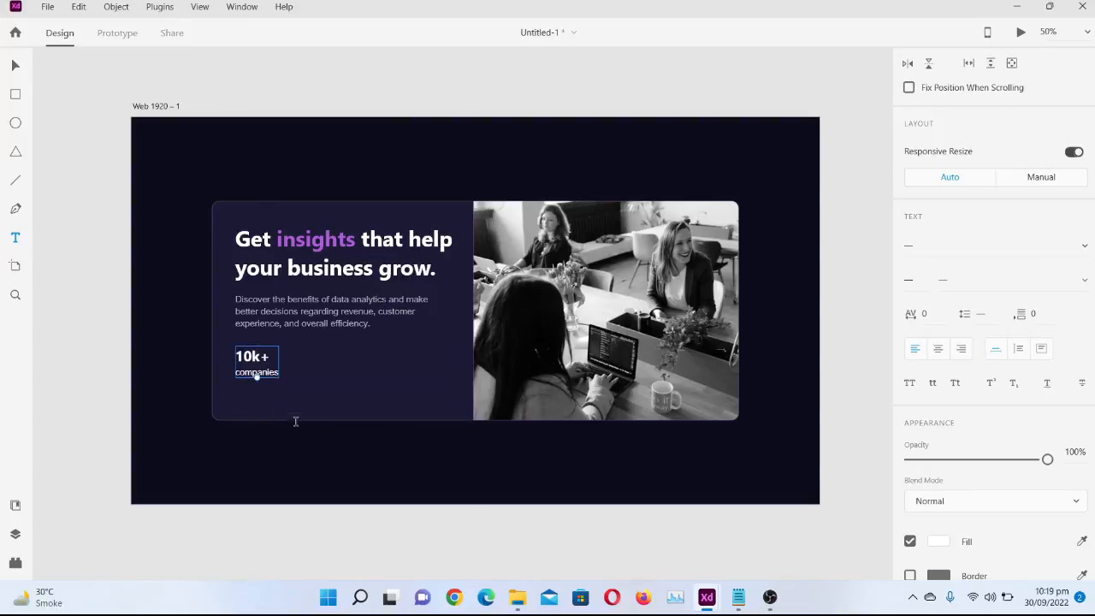
# Fill only the word "companies" with the muted grey-purple sampled from the description paragraph
pyautogui.click(287, 378)
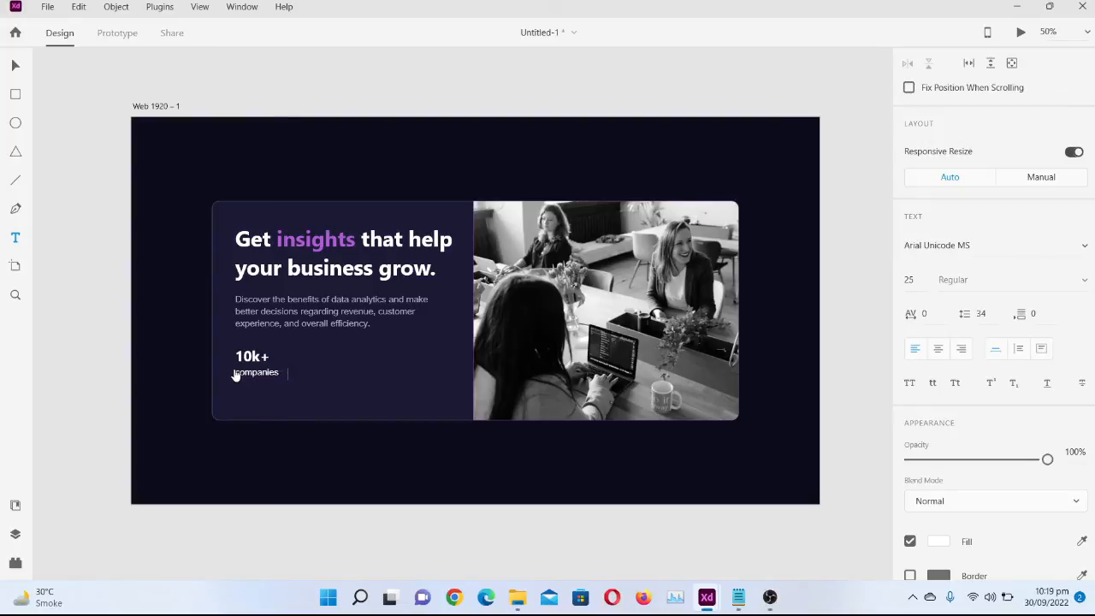
pyautogui.click(234, 368)
pyautogui.doubleClick(240, 372)
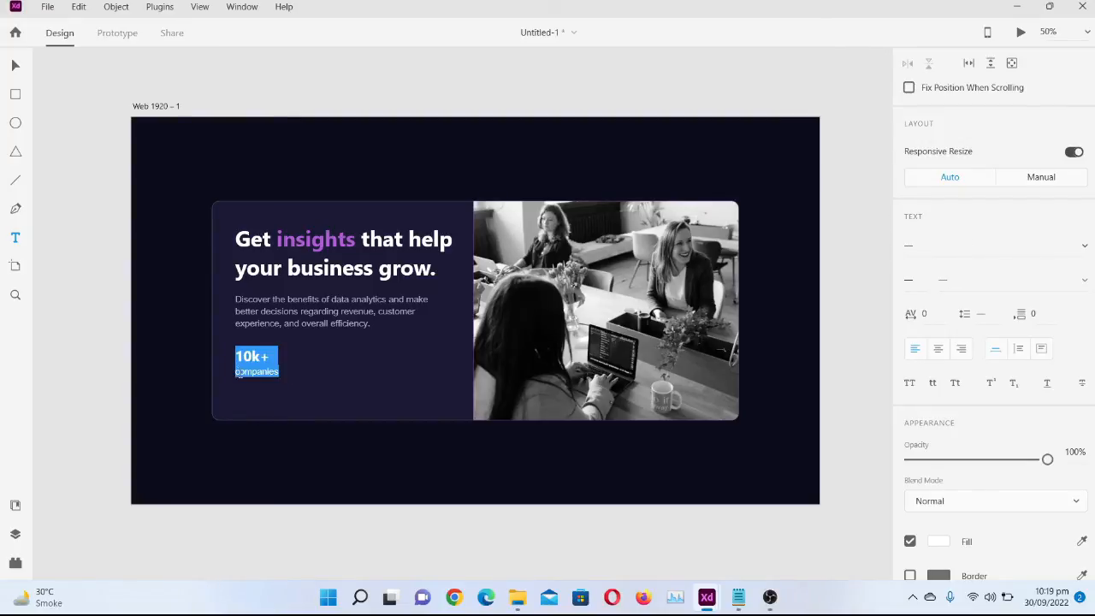
pyautogui.click(241, 373)
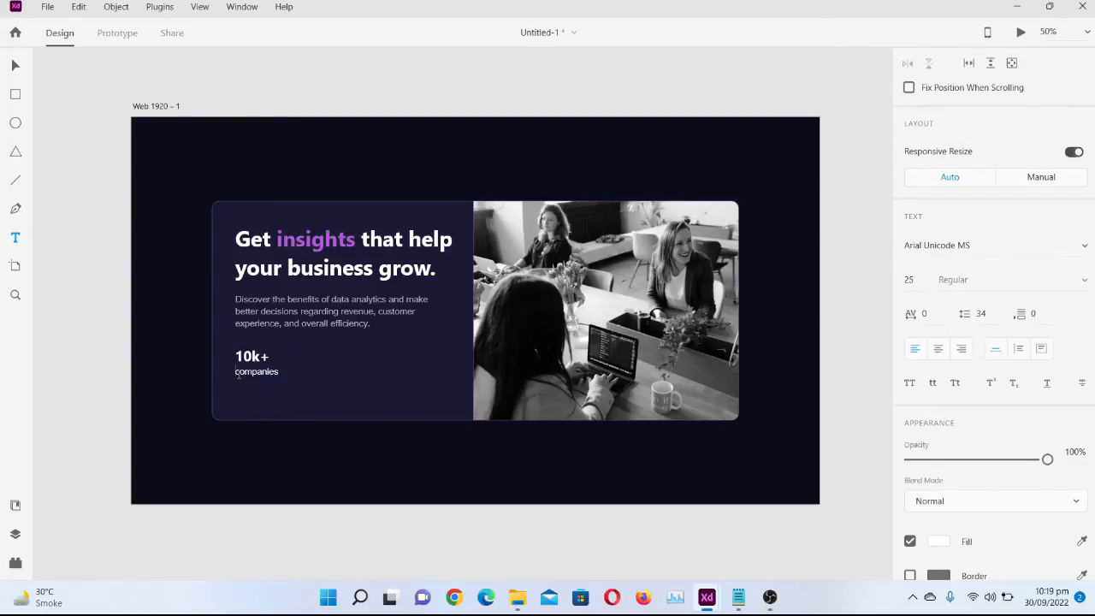
pyautogui.hotkey('shift', 'Right')
pyautogui.hotkey('shift', 'Right')
pyautogui.hotkey('shift', 'Right')
pyautogui.hotkey('shift', 'Right')
pyautogui.hotkey('shift', 'Right')
pyautogui.hotkey('shift', 'Right')
pyautogui.hotkey('shift', 'Right')
pyautogui.hotkey('shift', 'Right')
pyautogui.hotkey('shift', 'Right')
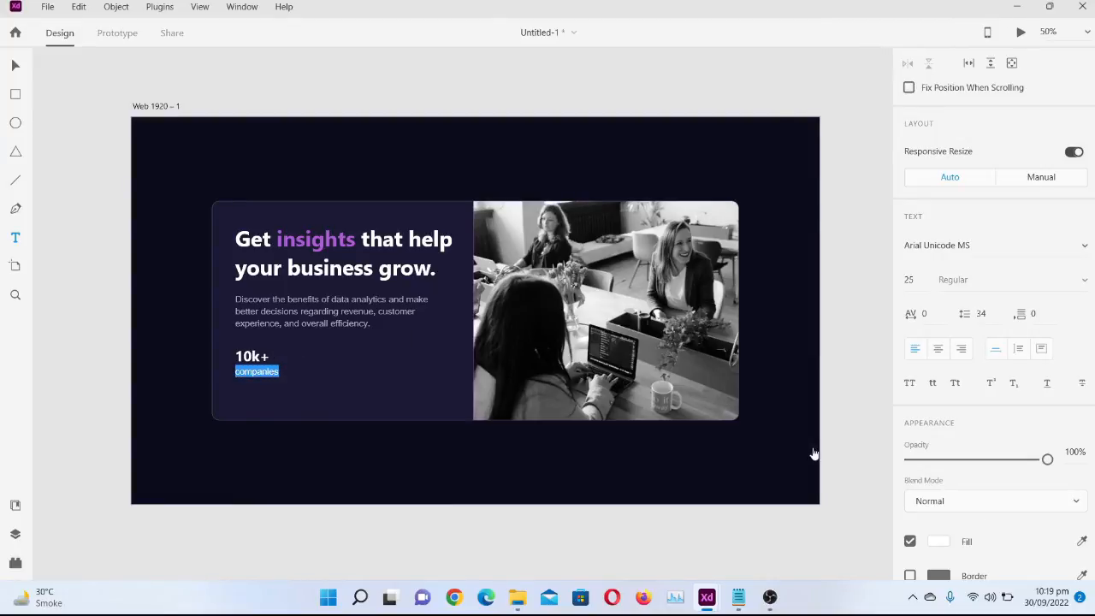
pyautogui.click(1080, 542)
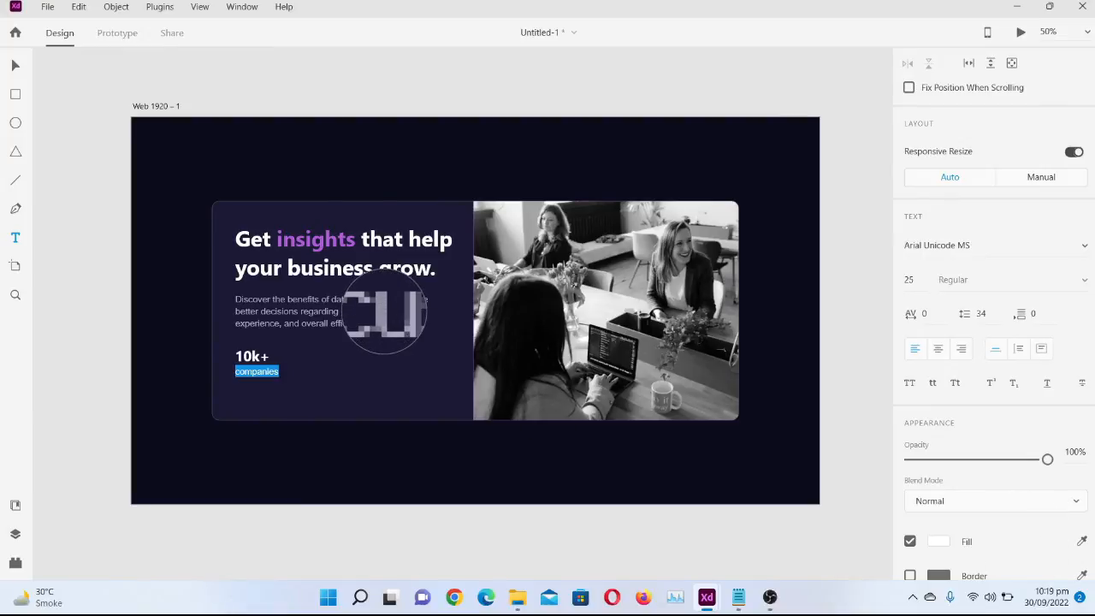
pyautogui.click(382, 313)
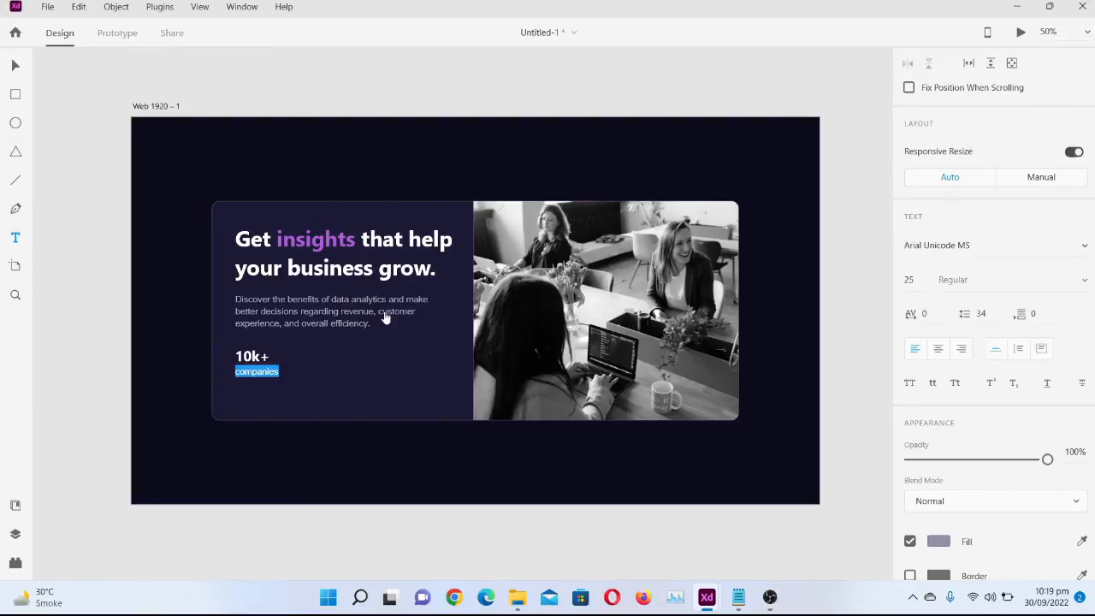
pyautogui.click(249, 352)
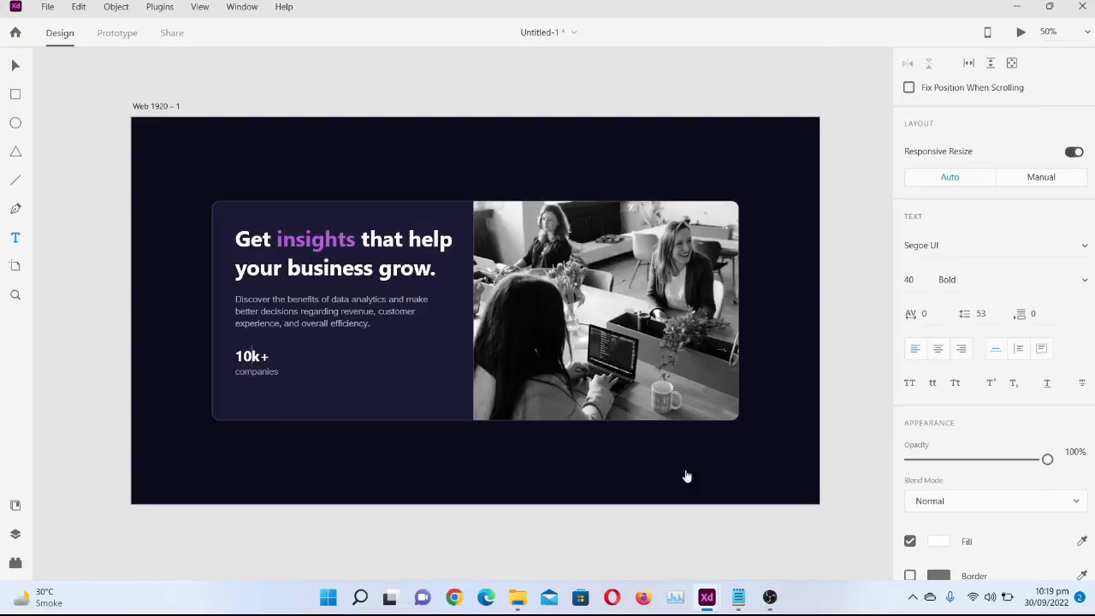
# Compare the statistic's styling with the reference card in Untitled-2 and return to Untitled-1
pyautogui.moveTo(707, 607)
pyautogui.click(647, 526)
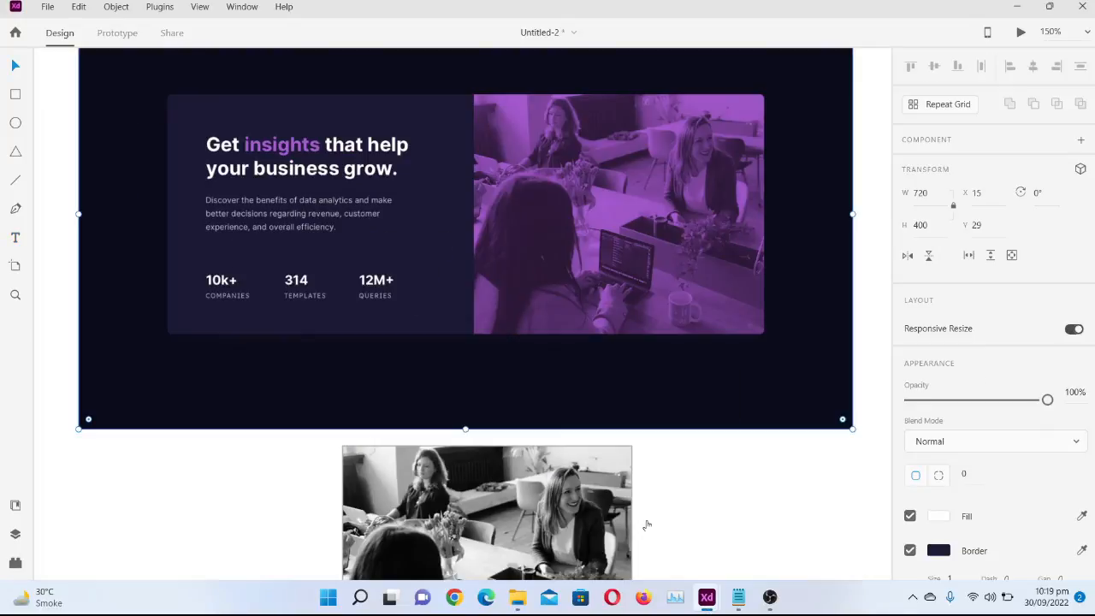
pyautogui.moveTo(706, 608)
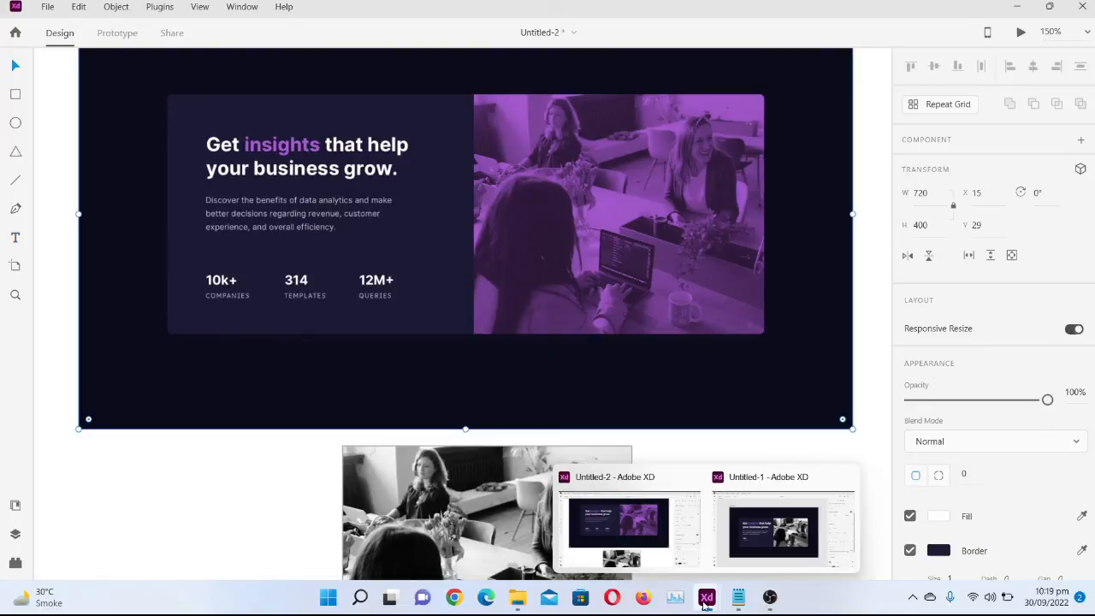
pyautogui.click(748, 538)
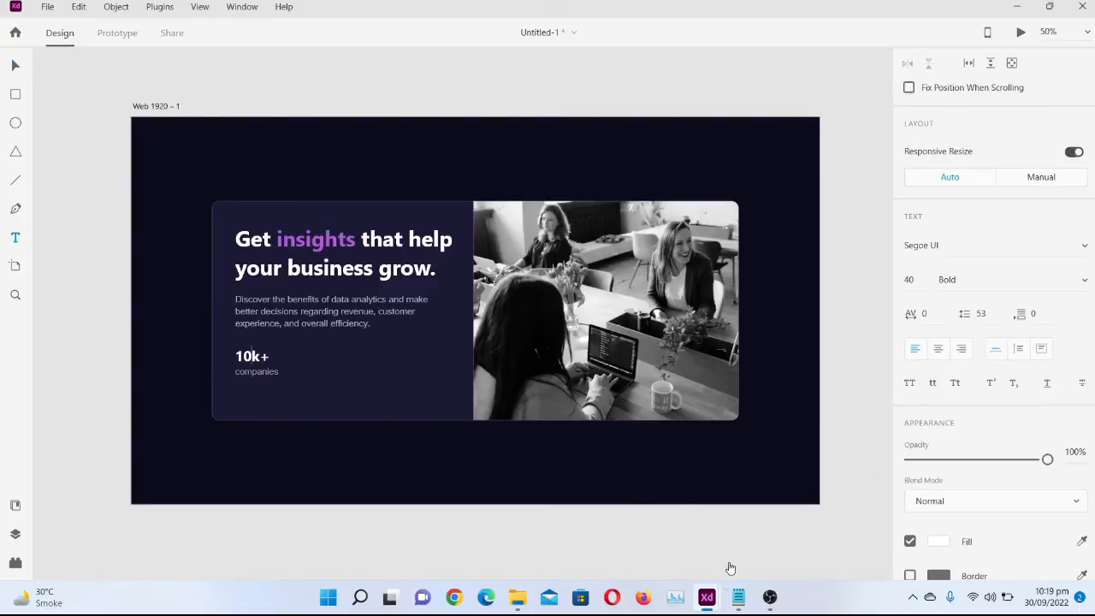
pyautogui.click(652, 537)
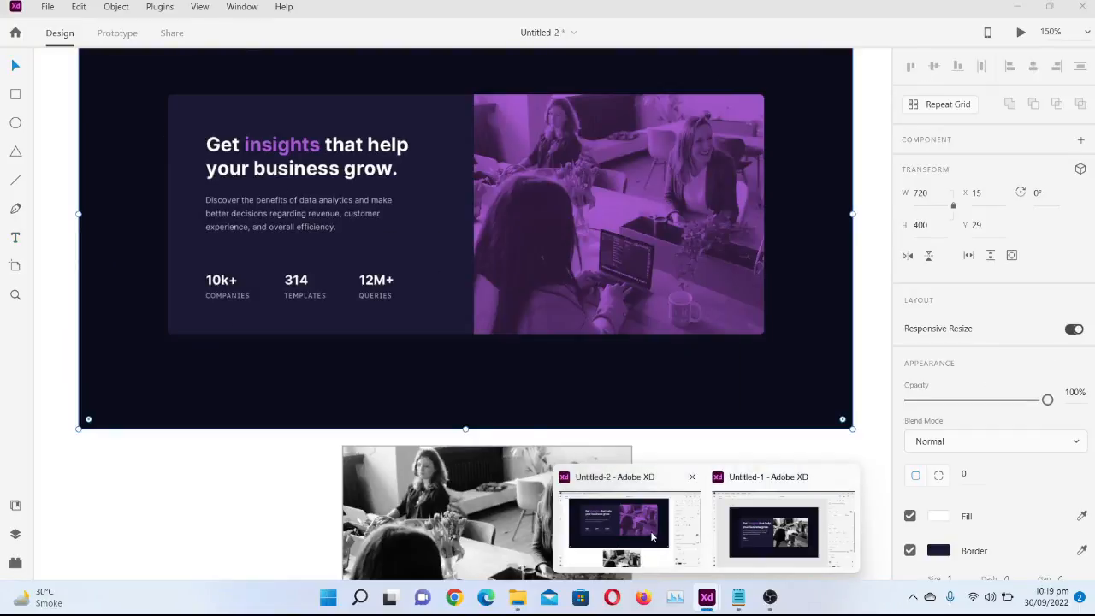
pyautogui.click(762, 532)
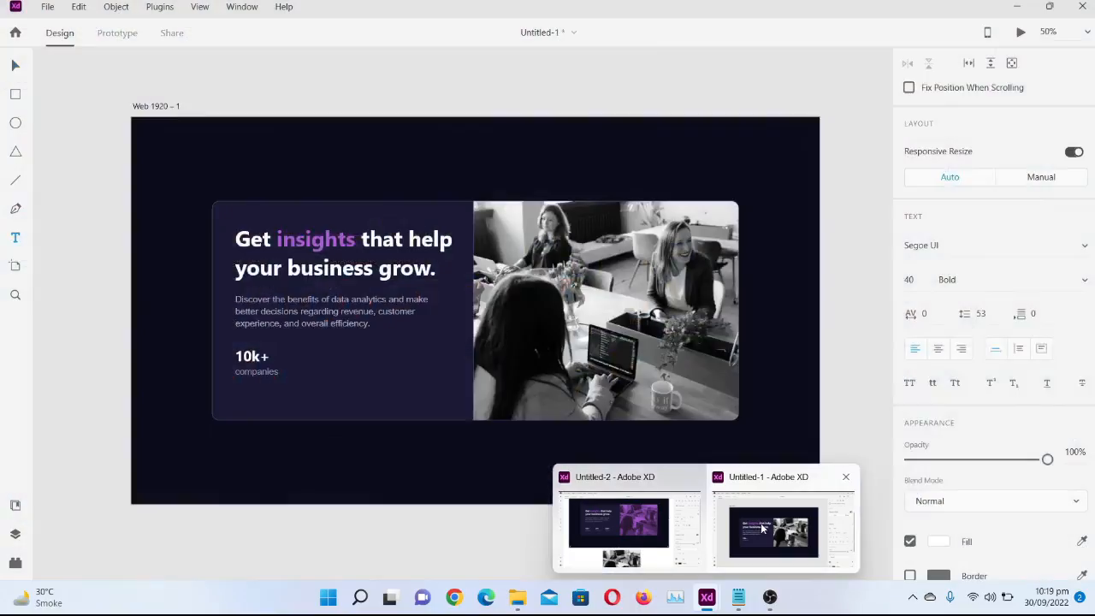
pyautogui.click(263, 369)
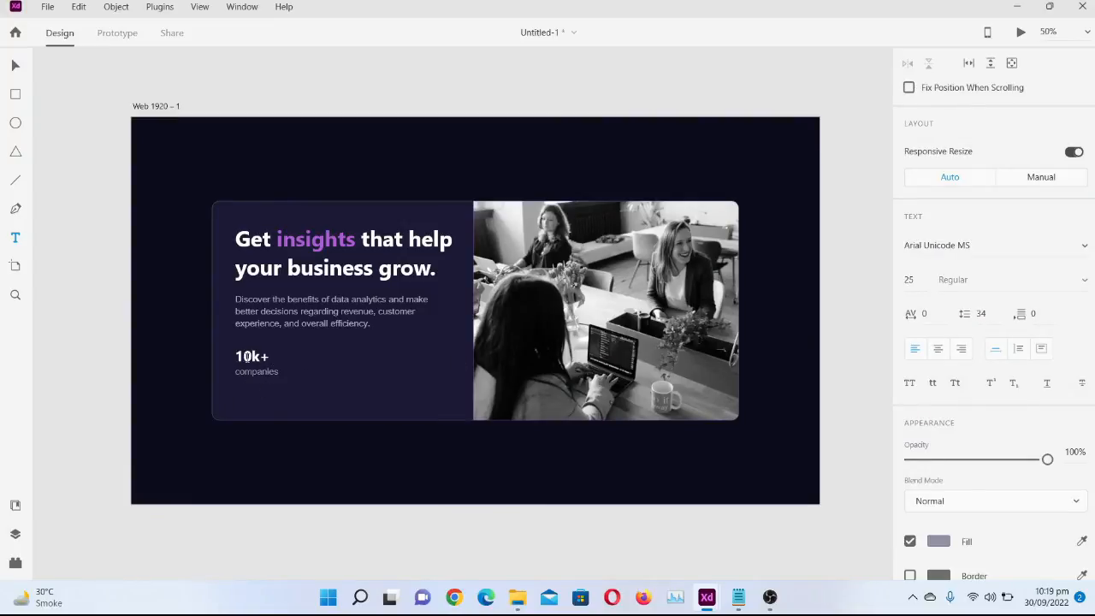
pyautogui.moveTo(236, 356); pyautogui.dragTo(282, 371)
pyautogui.hotkey('ctrl', 'c')
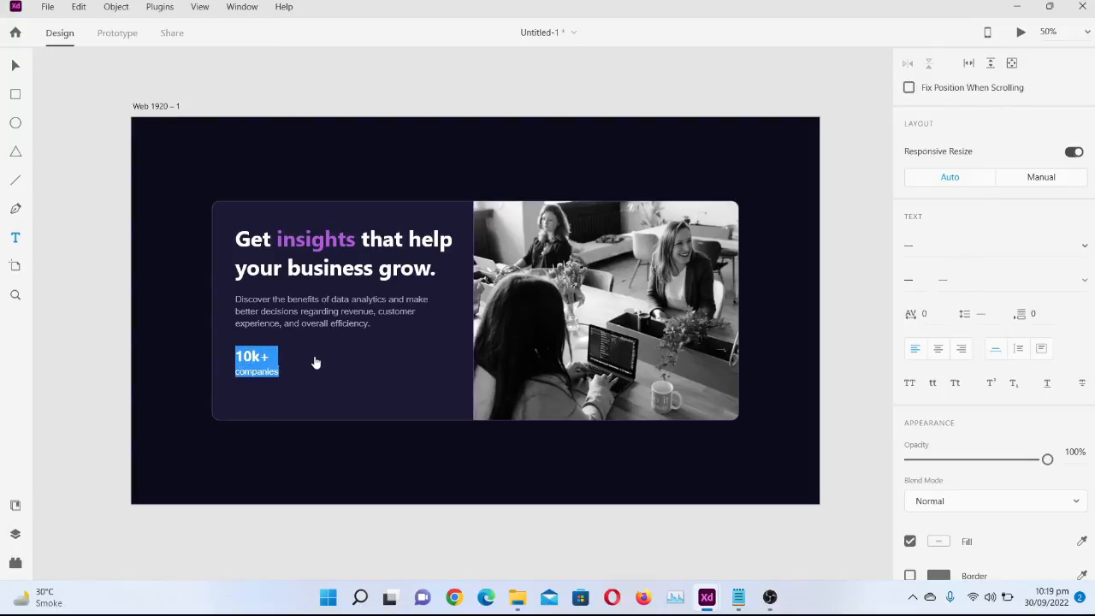
pyautogui.click(14, 67)
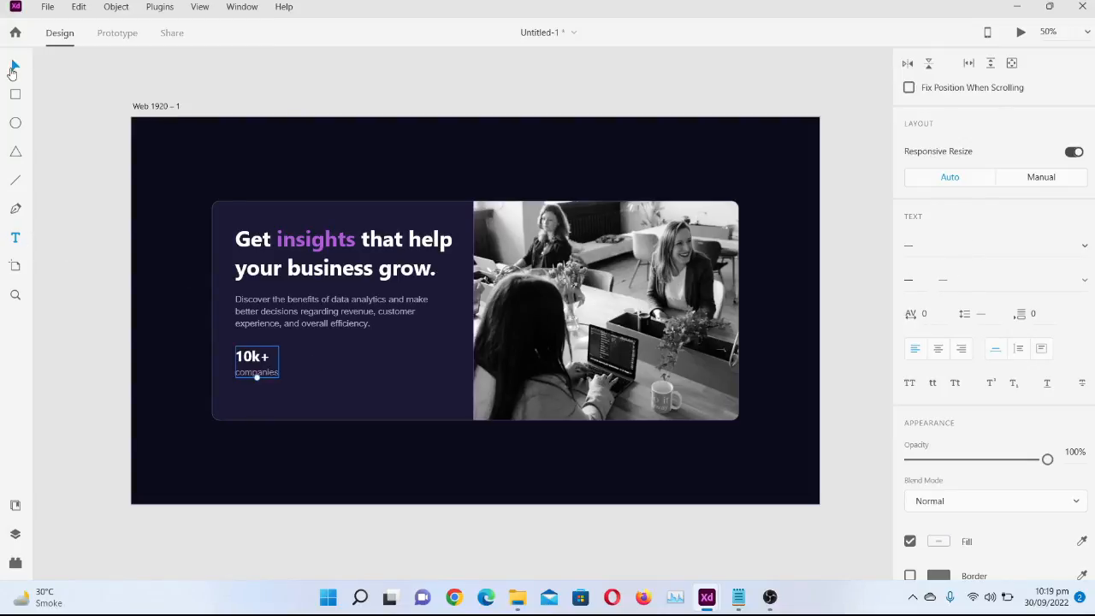
pyautogui.click(15, 239)
pyautogui.press('Escape')
pyautogui.click(322, 354)
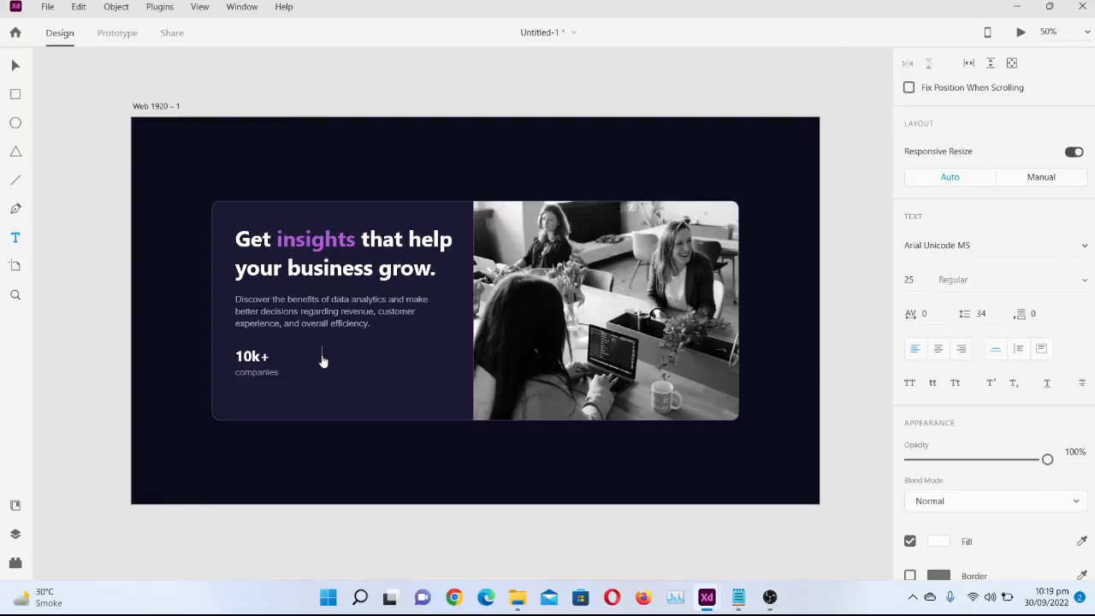
pyautogui.hotkey('ctrl', 'v')
pyautogui.hotkey('ctrl', 'z')
# Duplicate the "10k+ companies" statistic twice to its right, forming an evenly spaced row of three on the same baseline
pyautogui.click(248, 357)
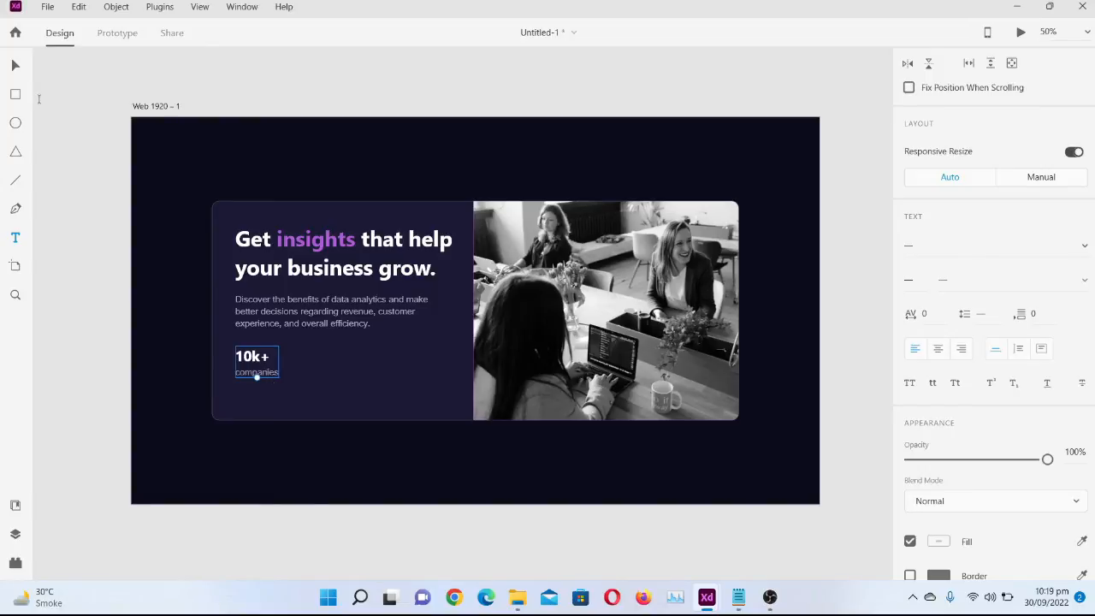
pyautogui.click(15, 62)
pyautogui.moveTo(268, 372); pyautogui.dragTo(337, 372)
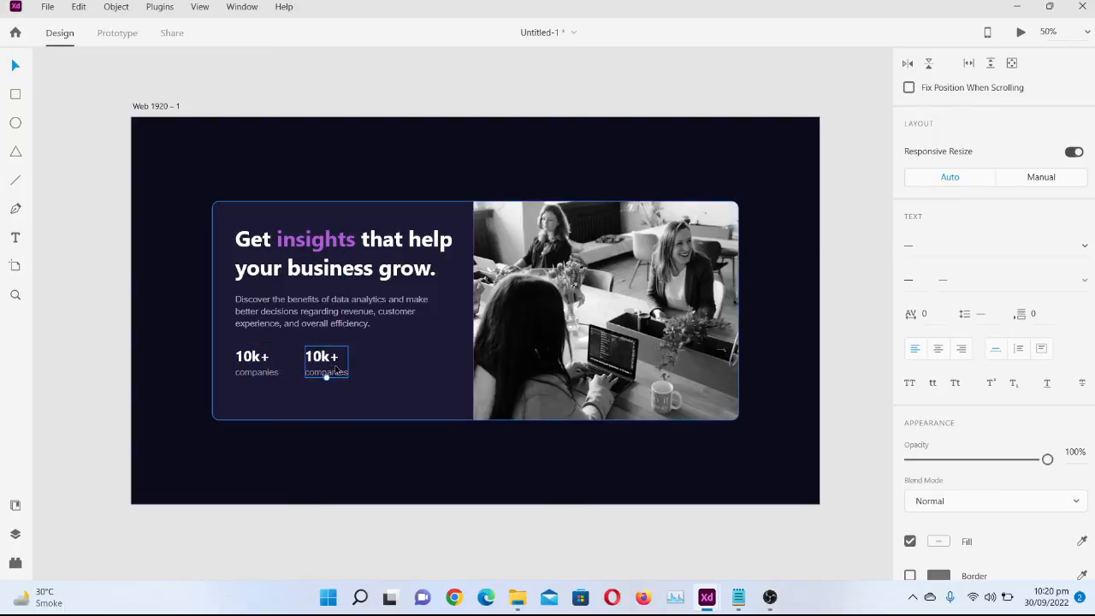
pyautogui.keyDown('shift'); pyautogui.click(257, 374); pyautogui.keyUp('shift')
pyautogui.click(272, 363)
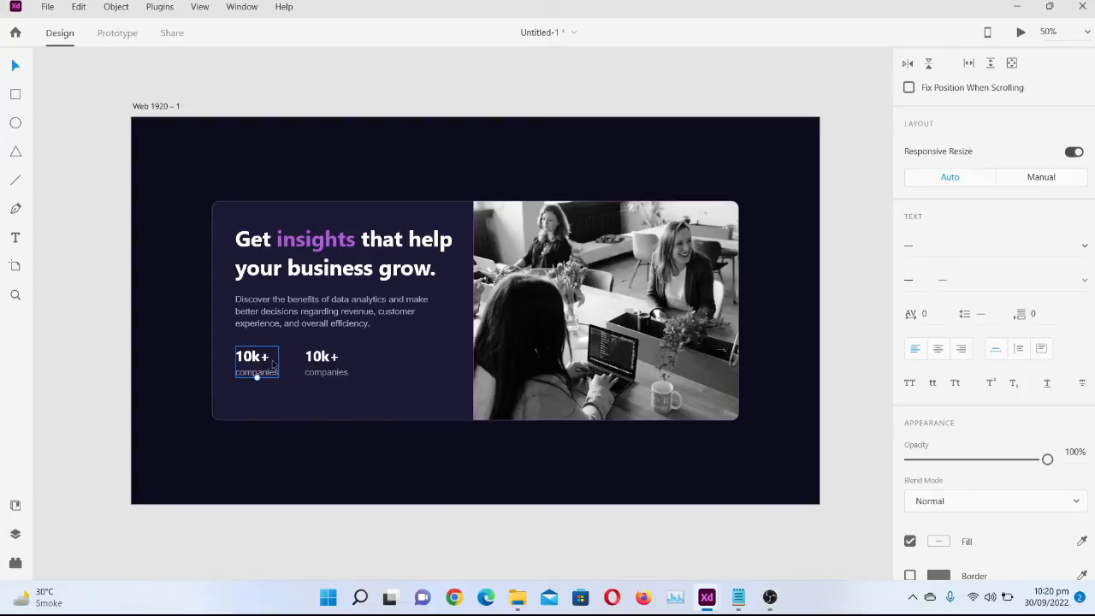
pyautogui.moveTo(272, 364); pyautogui.dragTo(413, 365)
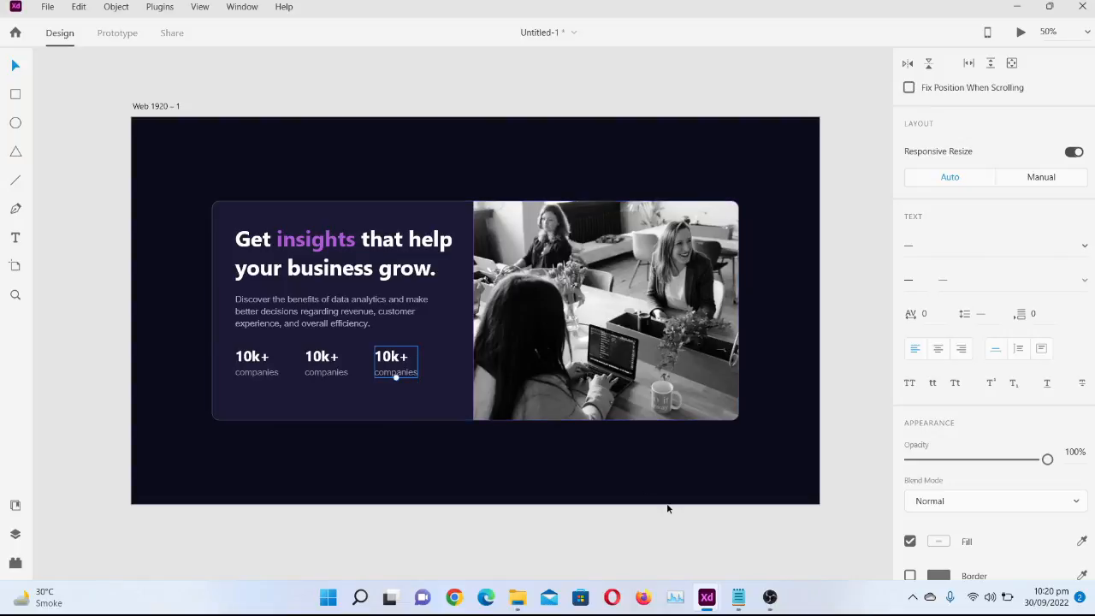
# Check the reference card and replace the number in the middle statistic with "314"
pyautogui.moveTo(707, 607)
pyautogui.click(616, 524)
pyautogui.doubleClick(332, 359)
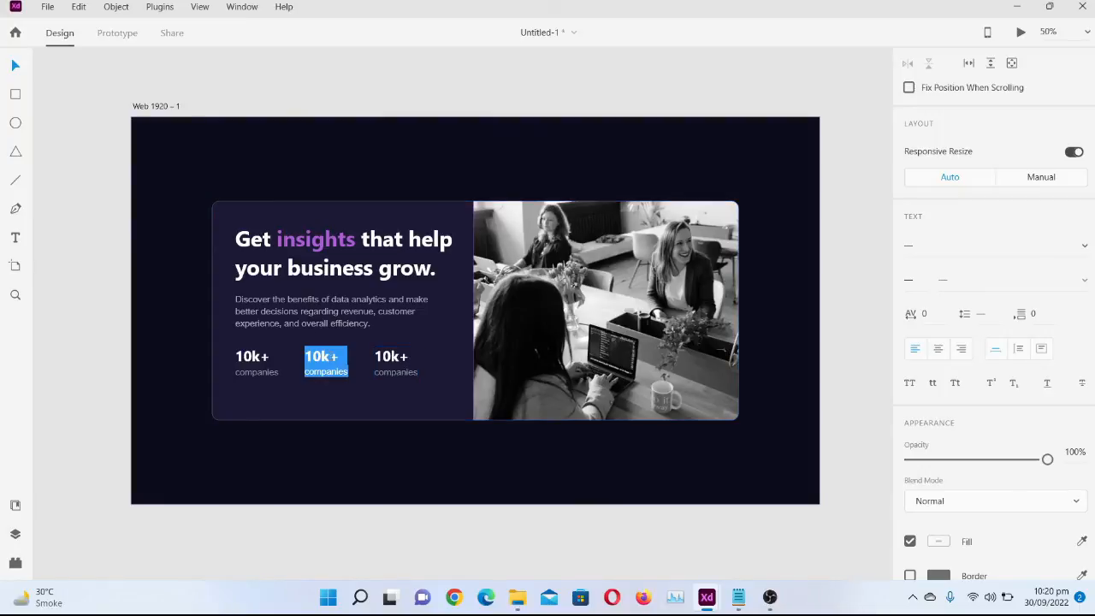
pyautogui.click(16, 238)
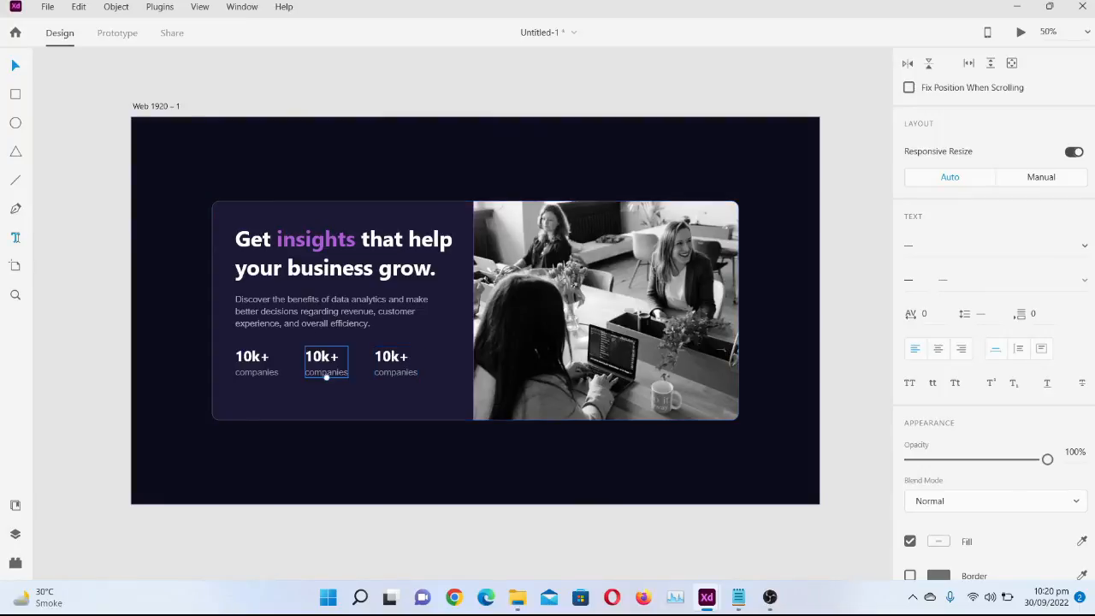
pyautogui.click(340, 363)
pyautogui.click(340, 358)
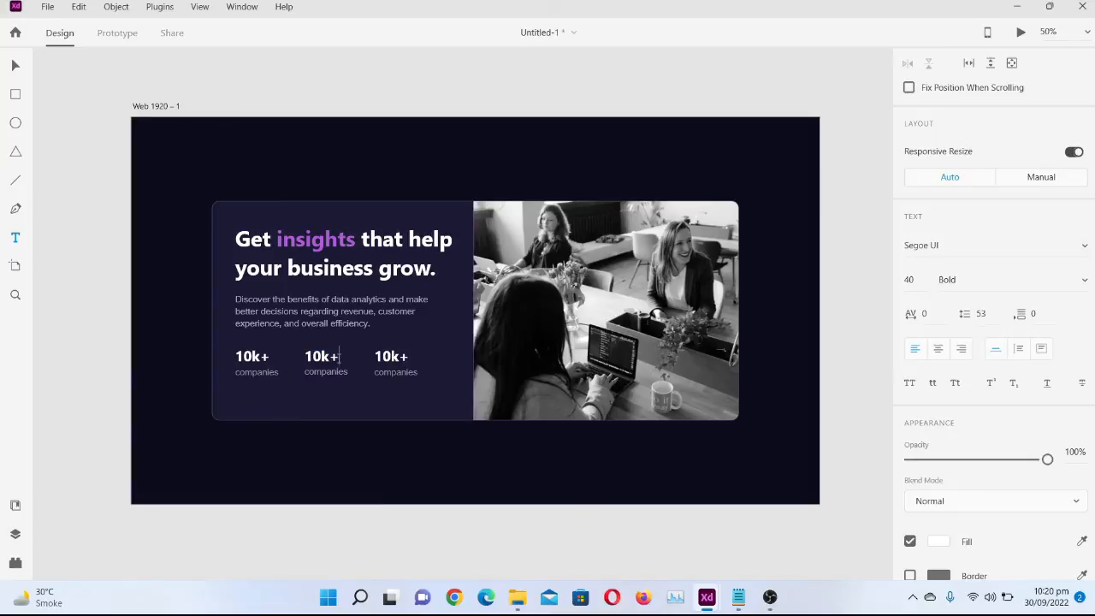
pyautogui.press('BackSpace')
pyautogui.press('BackSpace')
pyautogui.press('BackSpace')
pyautogui.press('BackSpace')
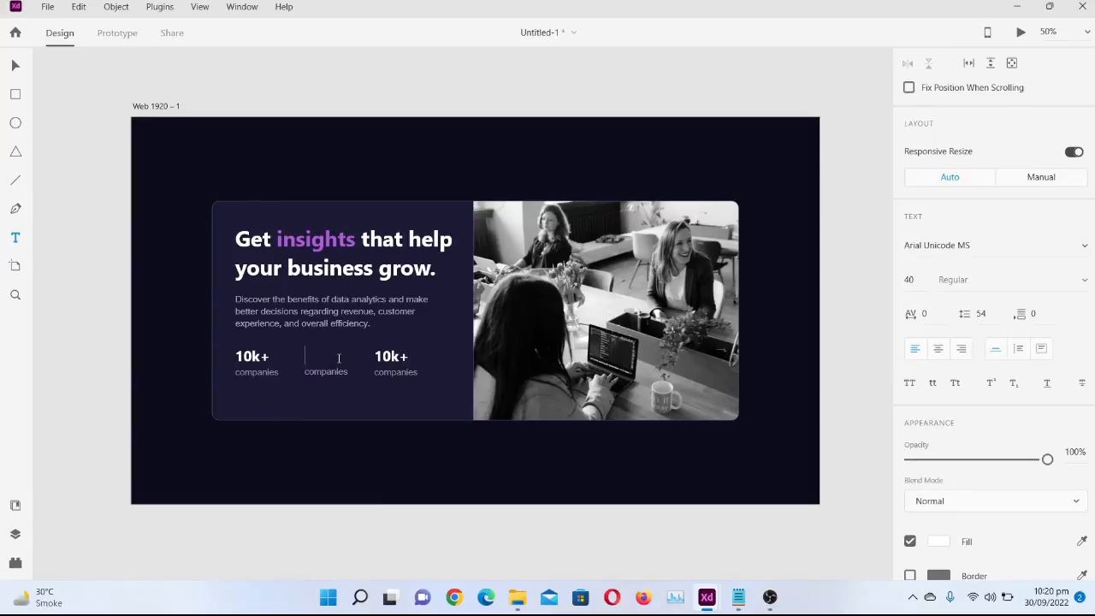
pyautogui.write('314')
# Set the font of the middle "314 companies" statistic to Segoe UI
pyautogui.moveTo(305, 356); pyautogui.dragTo(330, 356)
pyautogui.press('Escape')
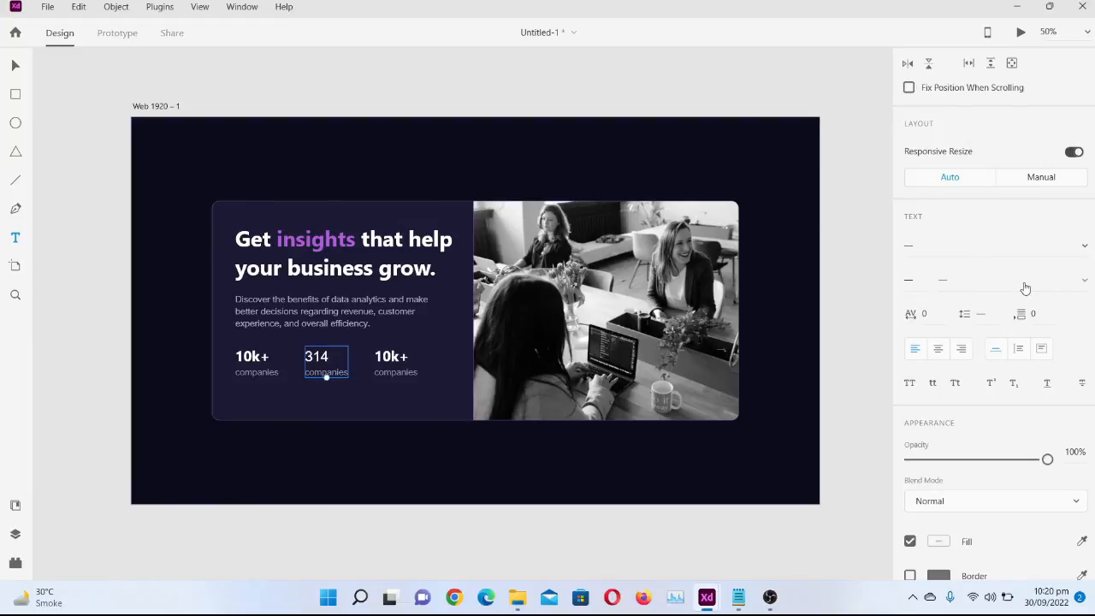
pyautogui.click(1073, 248)
pyautogui.press('s')
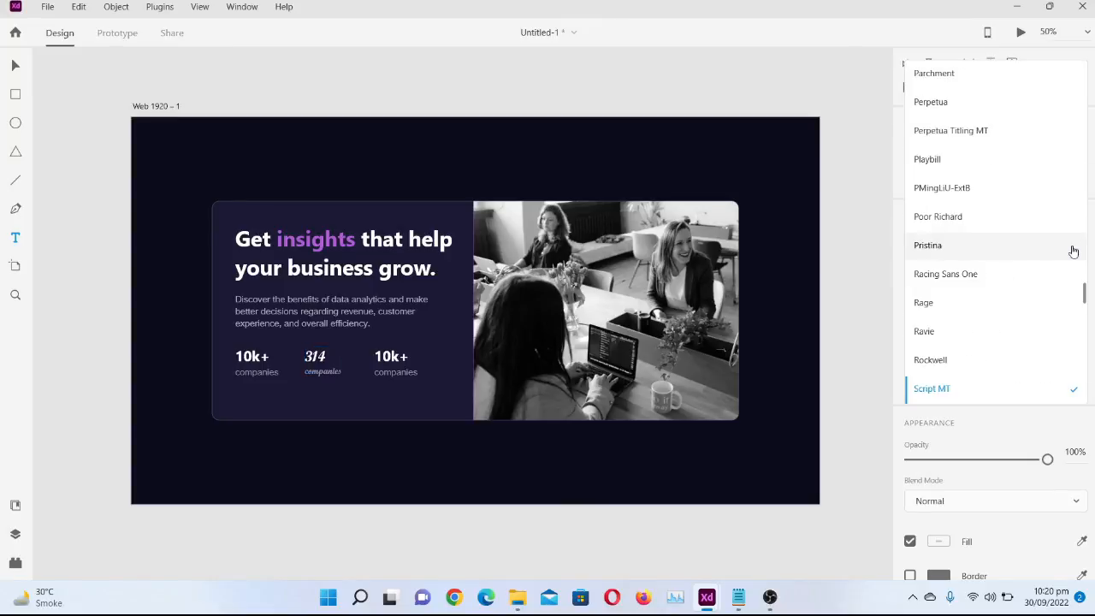
pyautogui.scroll(-4, 986, 322)
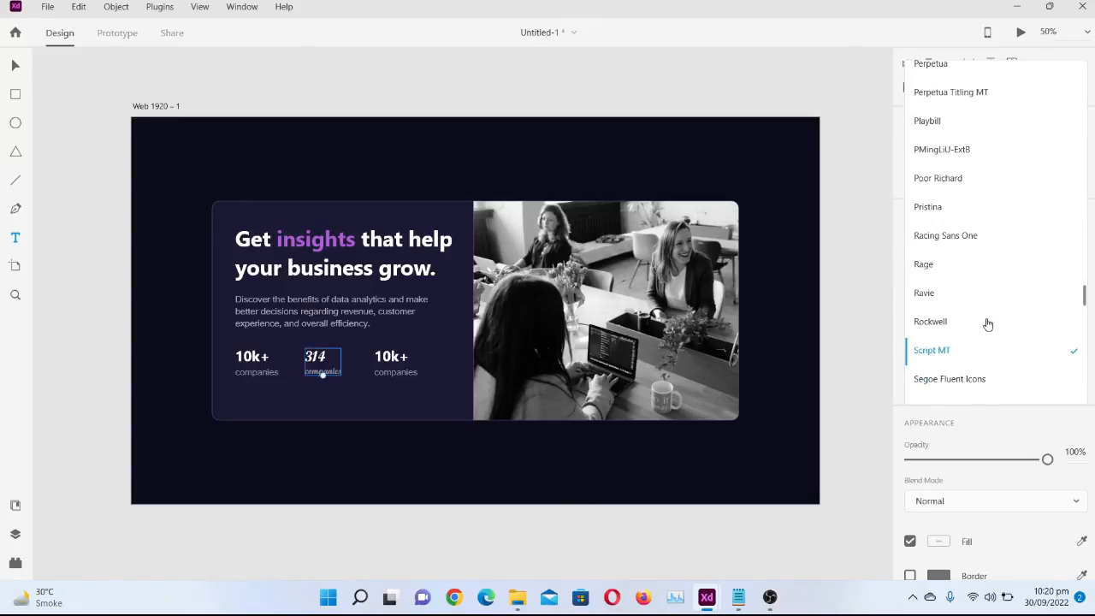
pyautogui.scroll(-2, 988, 324)
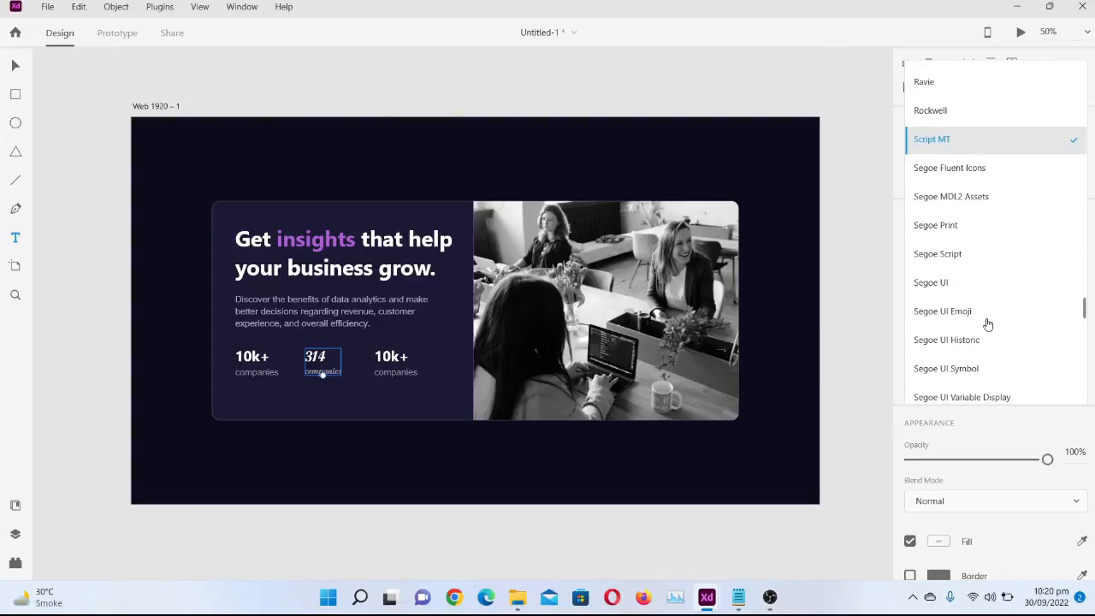
pyautogui.click(930, 282)
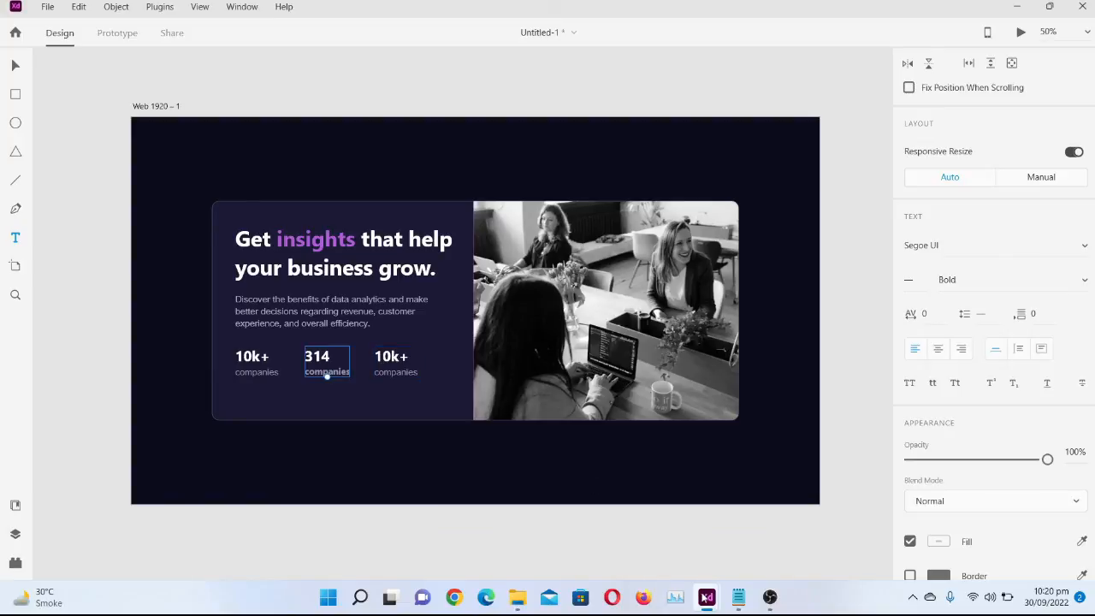
# Check the reference card and change the number in the third statistic to "12M+"
pyautogui.moveTo(706, 596)
pyautogui.click(648, 534)
pyautogui.click(397, 358)
pyautogui.click(398, 359)
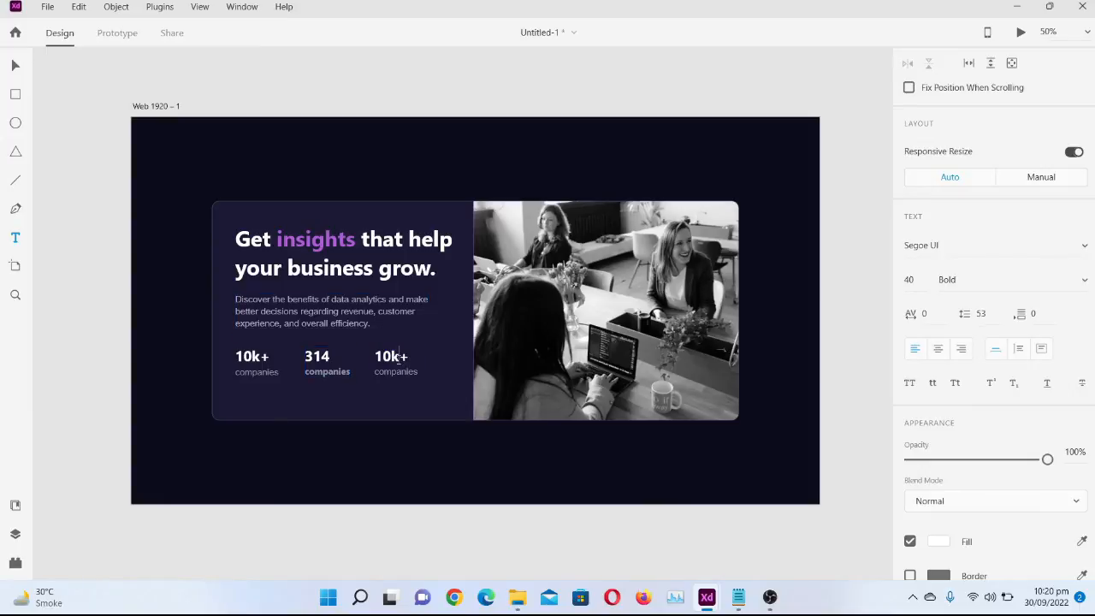
pyautogui.press('BackSpace')
pyautogui.write('M')
pyautogui.press('BackSpace')
pyautogui.press('BackSpace')
pyautogui.click(417, 370)
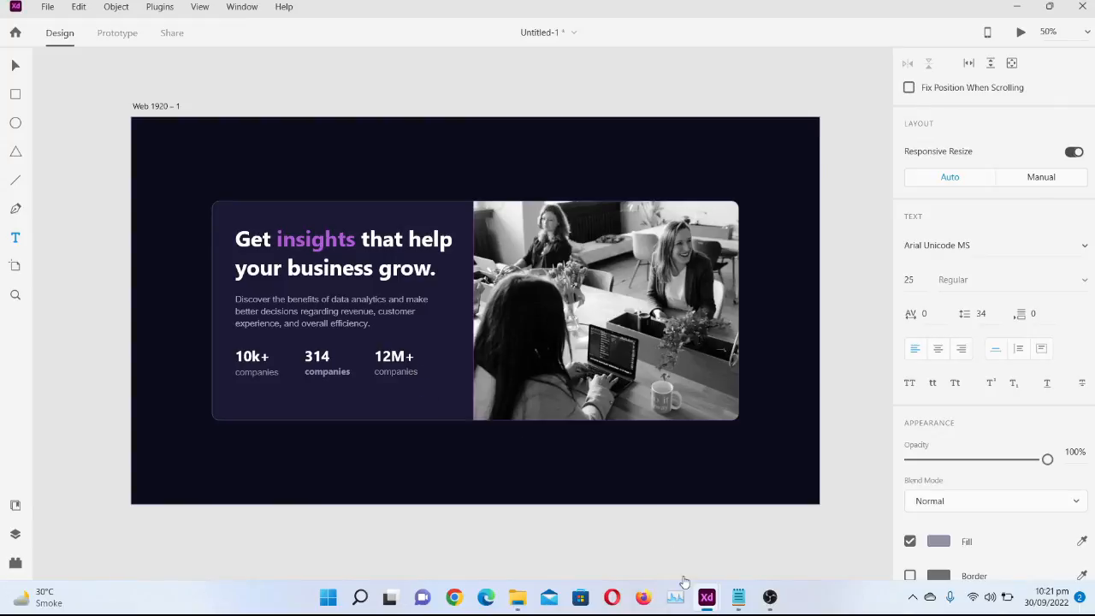
pyautogui.moveTo(706, 602)
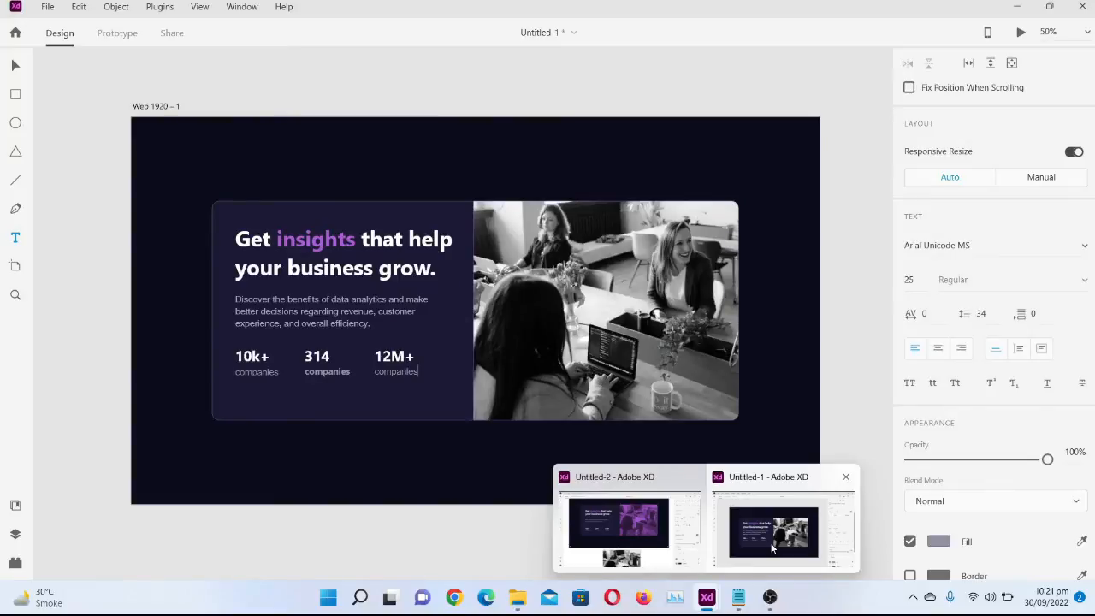
pyautogui.click(771, 549)
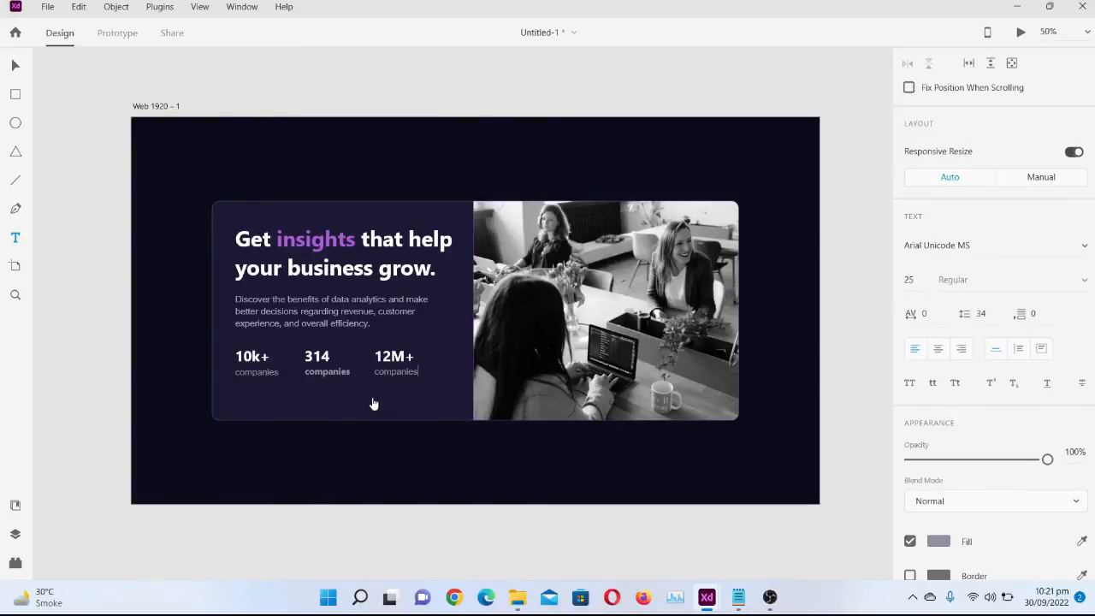
pyautogui.press('Escape')
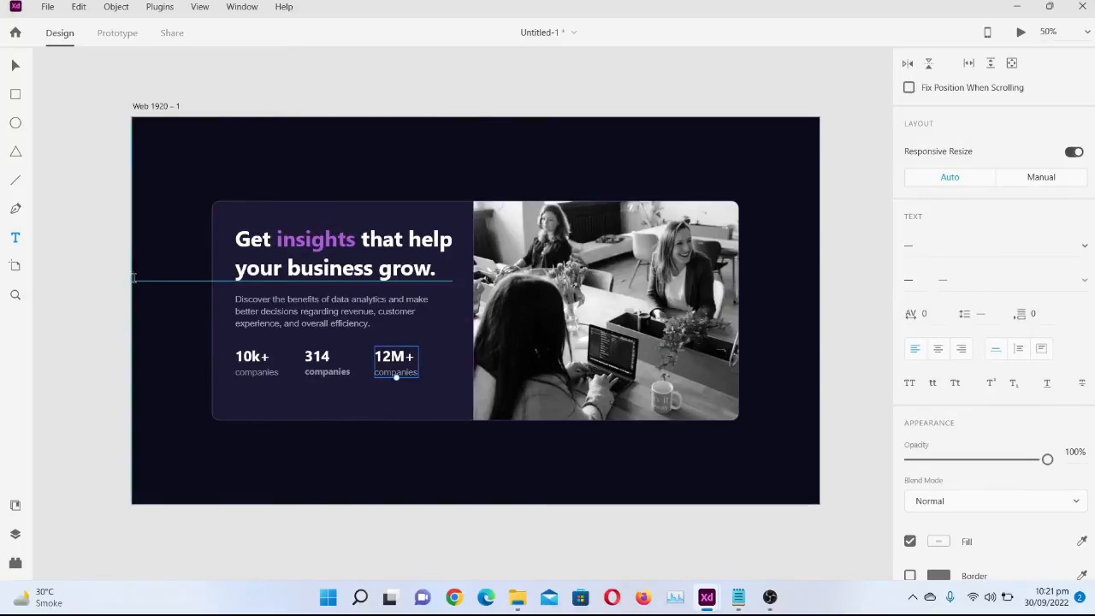
pyautogui.click(17, 65)
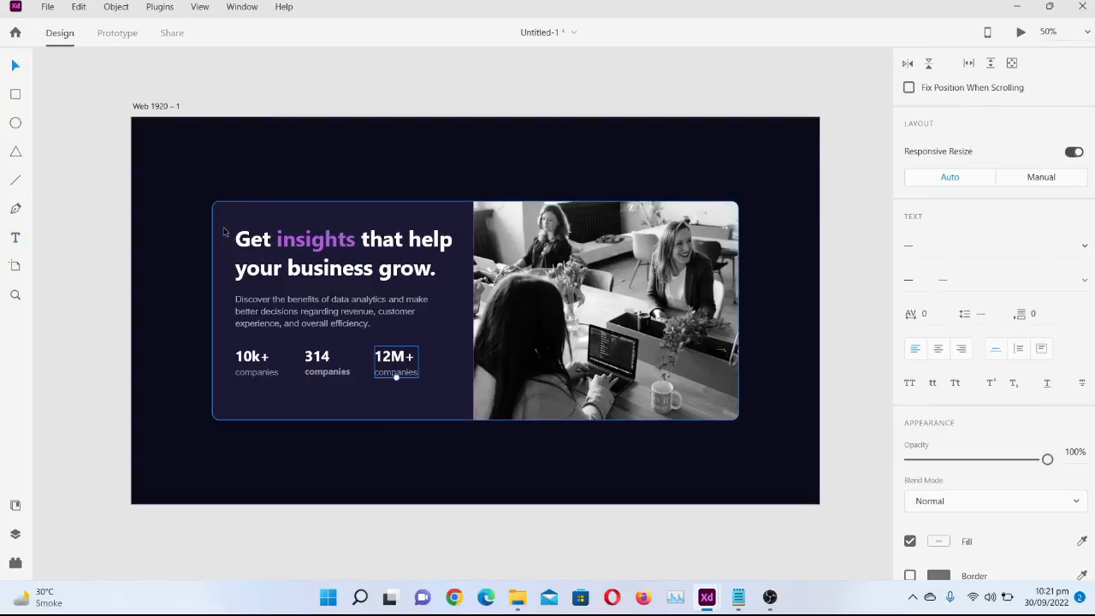
pyautogui.click(222, 227)
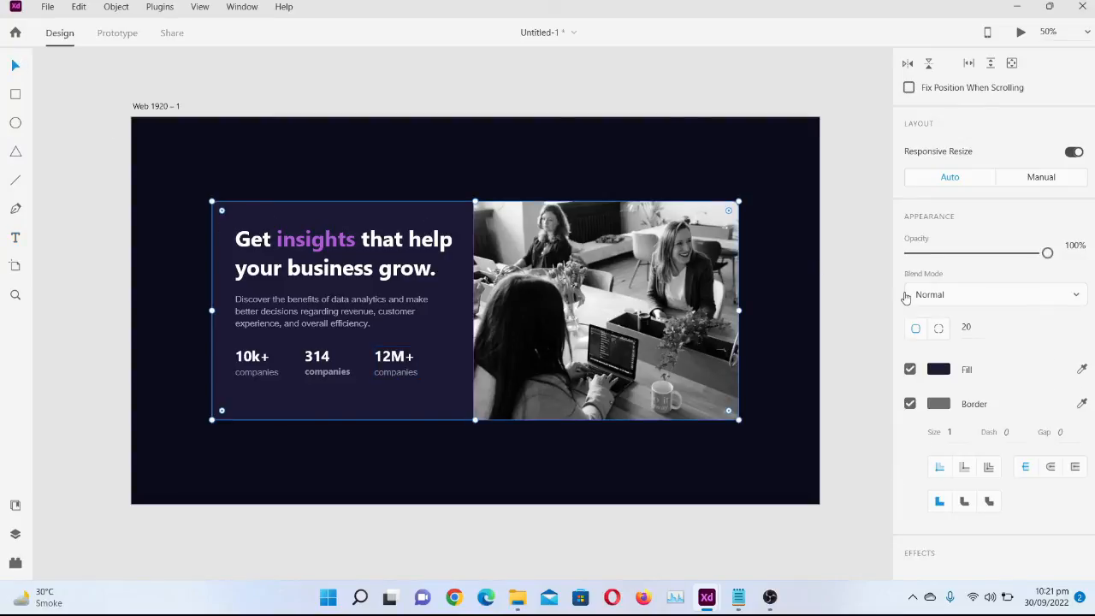
pyautogui.scroll(-1, 938, 329)
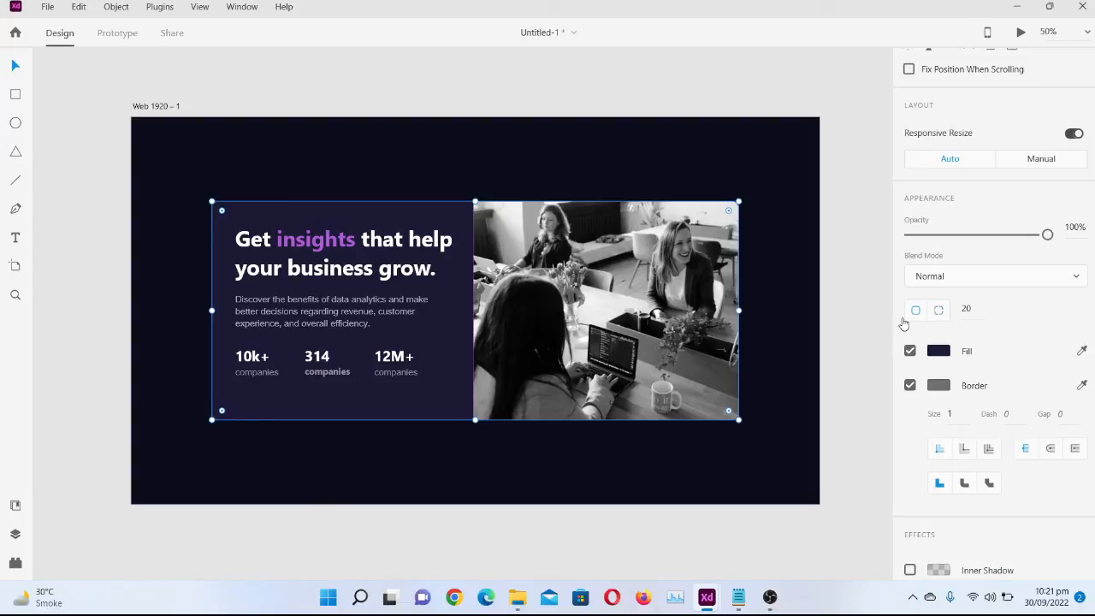
pyautogui.scroll(5, 1005, 272)
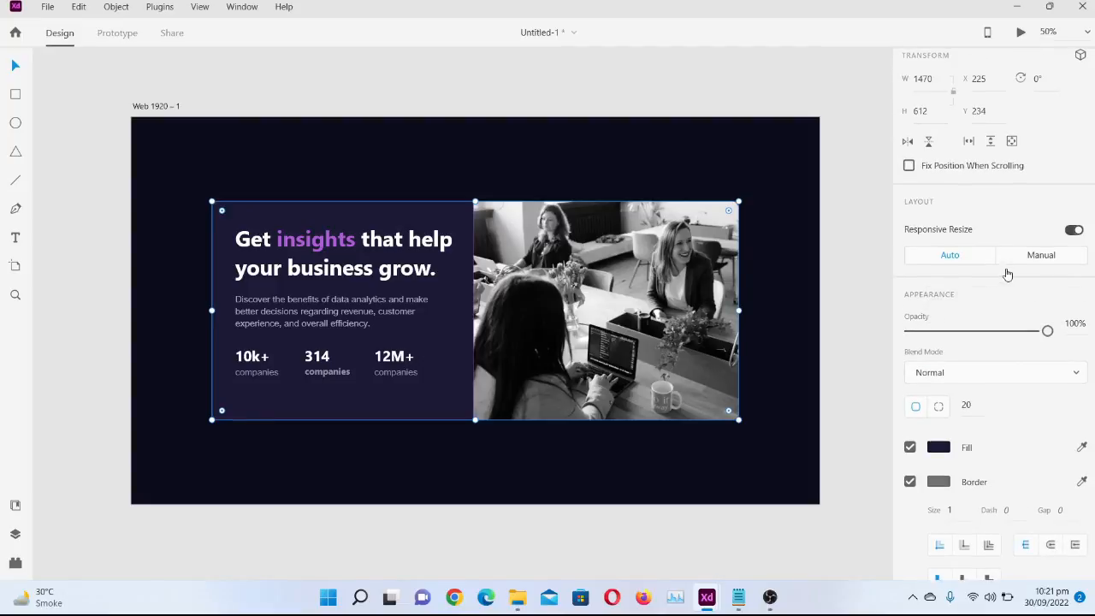
pyautogui.scroll(3, 1007, 274)
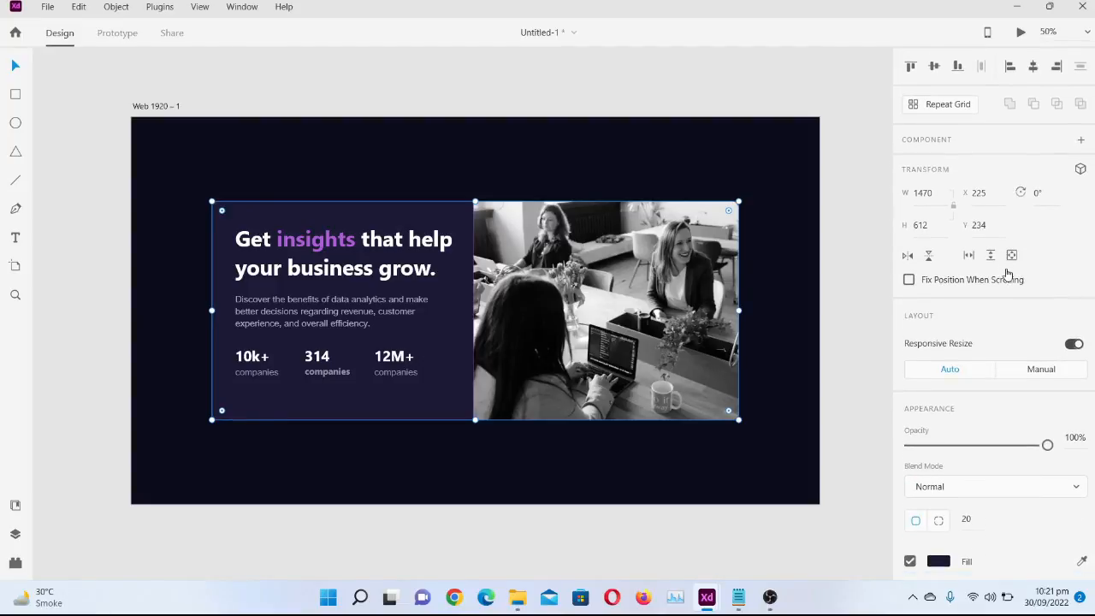
pyautogui.click(590, 125)
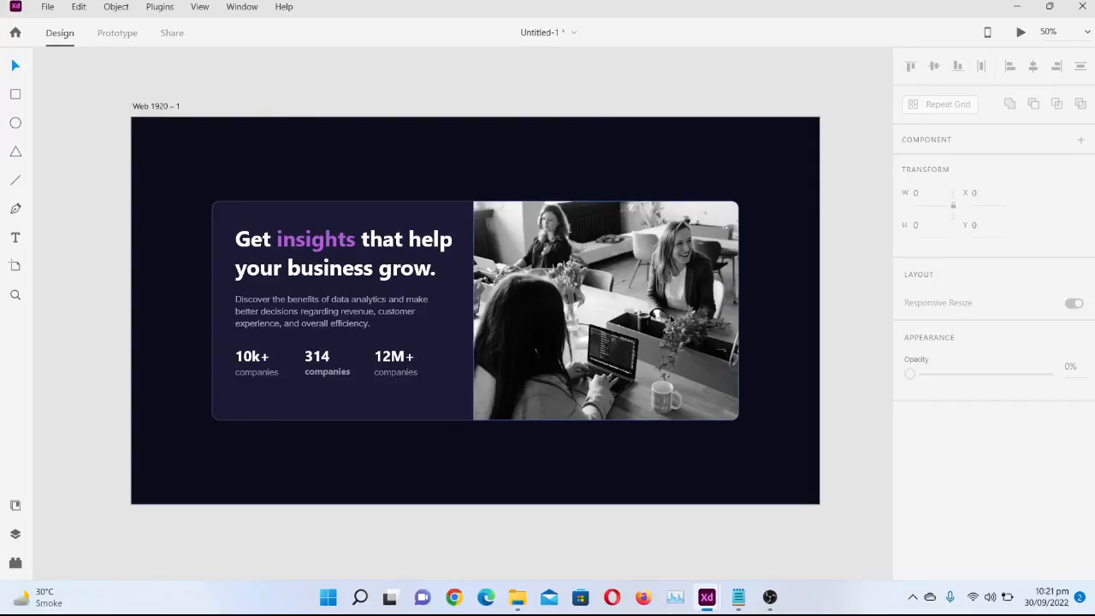
# Compare the card's overall layout, statistic labels and photo colouring with the reference in Untitled-2 and return to Untitled-1
pyautogui.moveTo(707, 597)
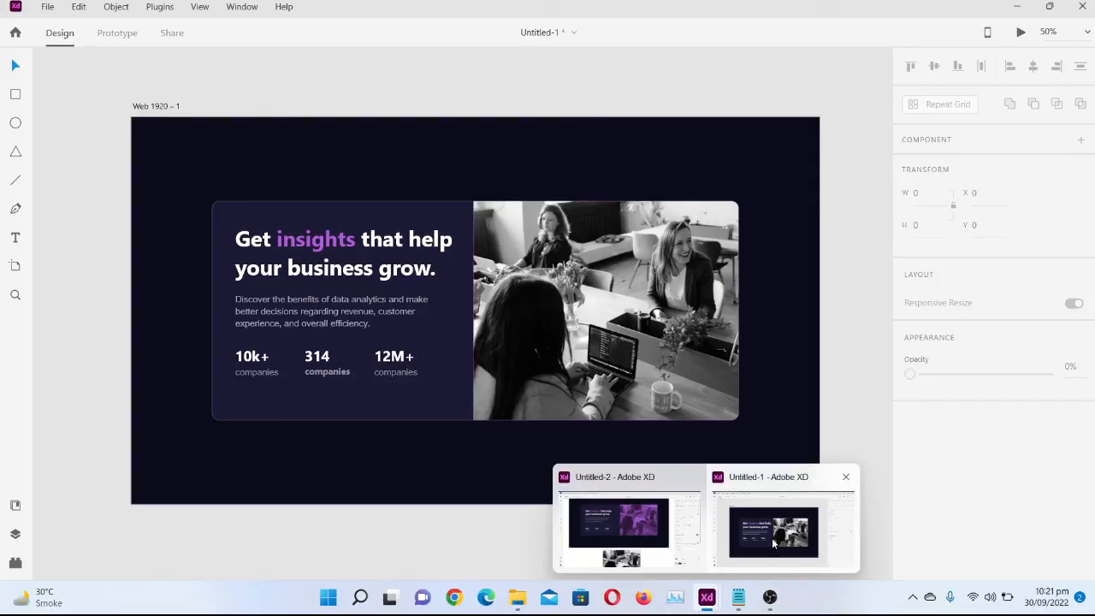
pyautogui.click(772, 538)
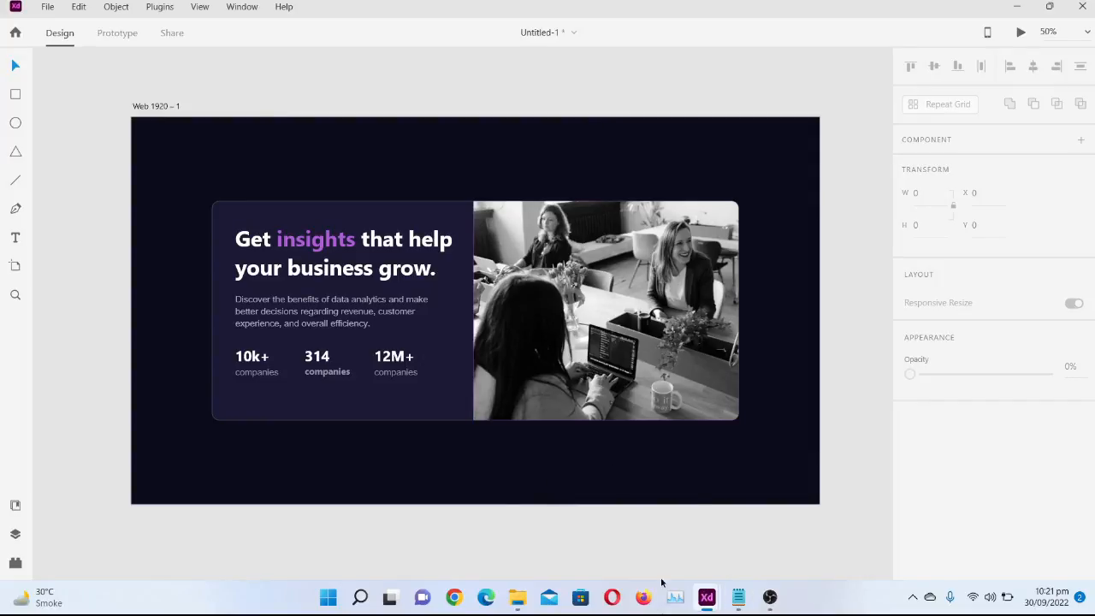
pyautogui.moveTo(706, 597)
pyautogui.click(638, 557)
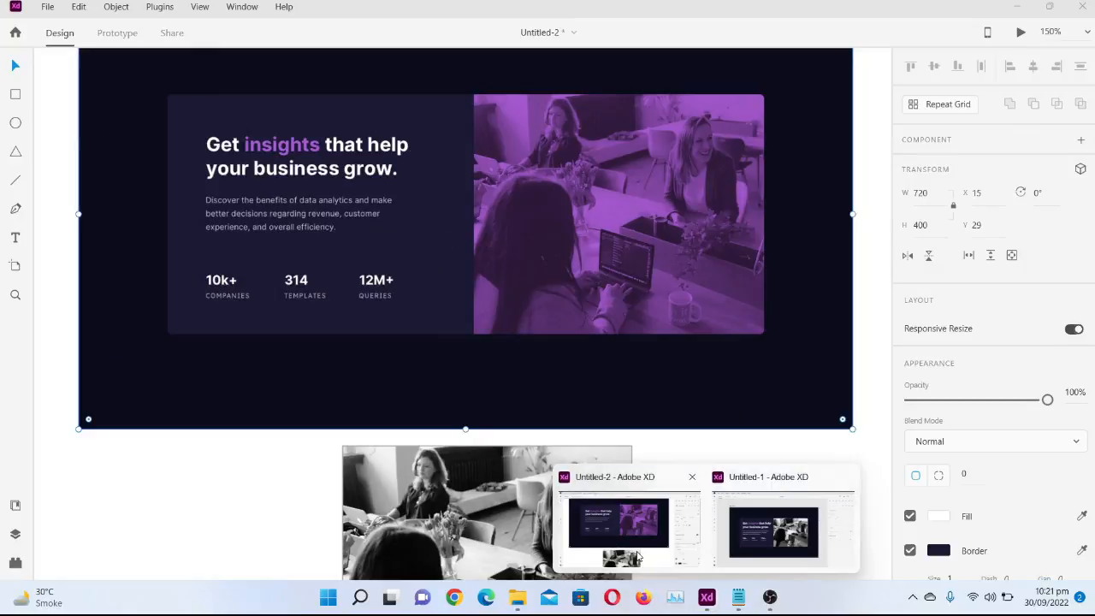
pyautogui.scroll(2, 486, 379)
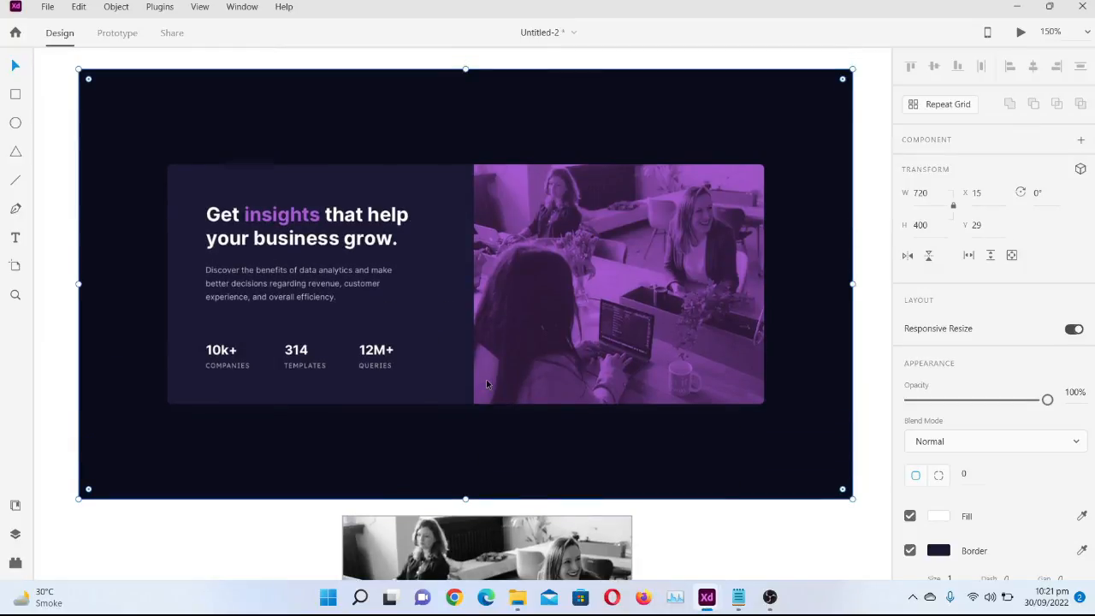
pyautogui.scroll(4, 486, 383)
pyautogui.scroll(-1, 486, 383)
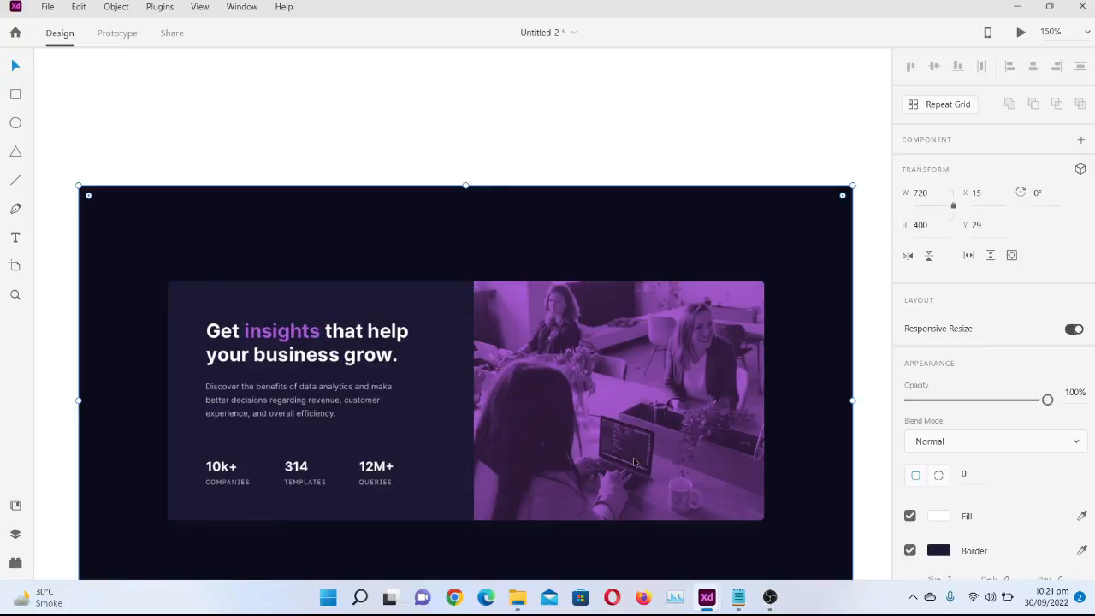
pyautogui.moveTo(707, 597)
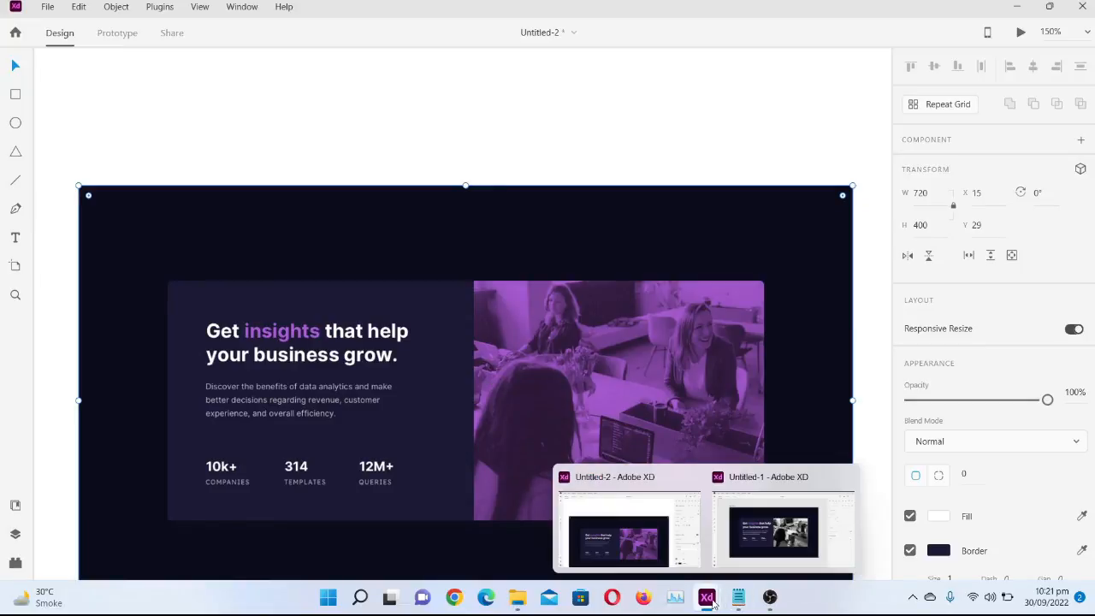
pyautogui.click(753, 546)
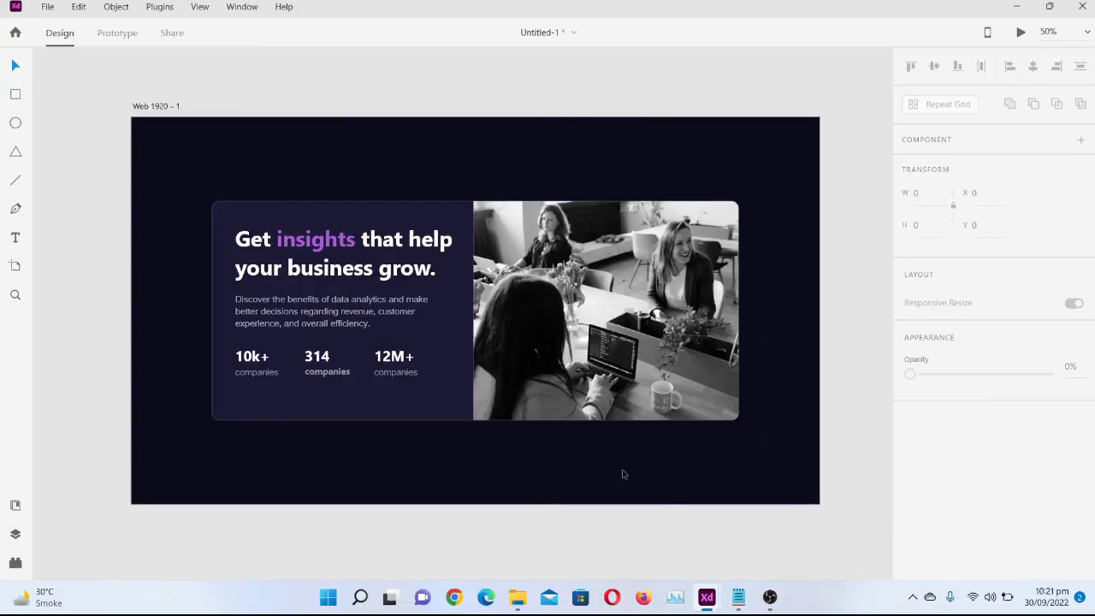